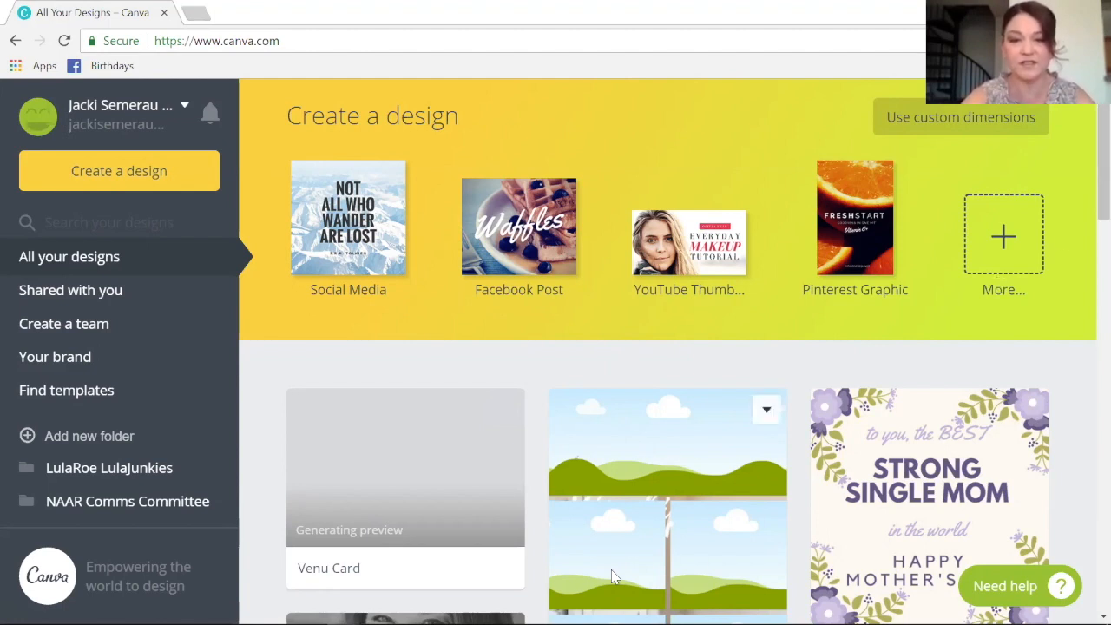
- Move the old LulaRoe design from saved designs to the trash
{"action": "left_click", "coordinate": [766, 410]}
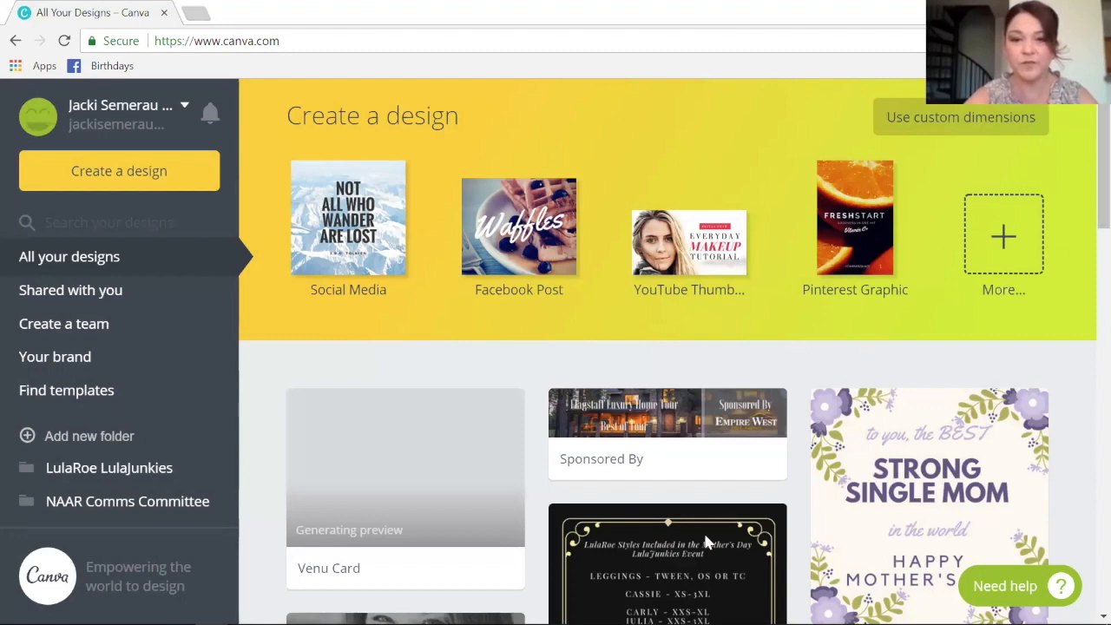
{"action": "left_click", "coordinate": [764, 525]}
{"action": "left_click", "coordinate": [838, 597]}
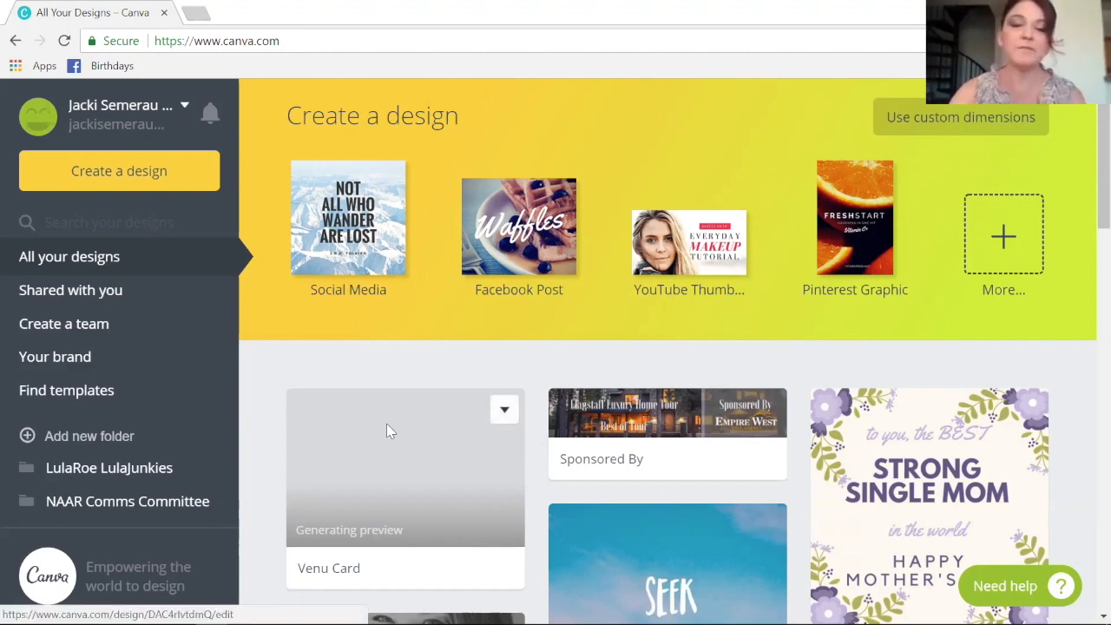
- Leave the Venu Card design untouched and show the full catalogue of design types via More...
{"action": "left_click", "coordinate": [501, 412]}
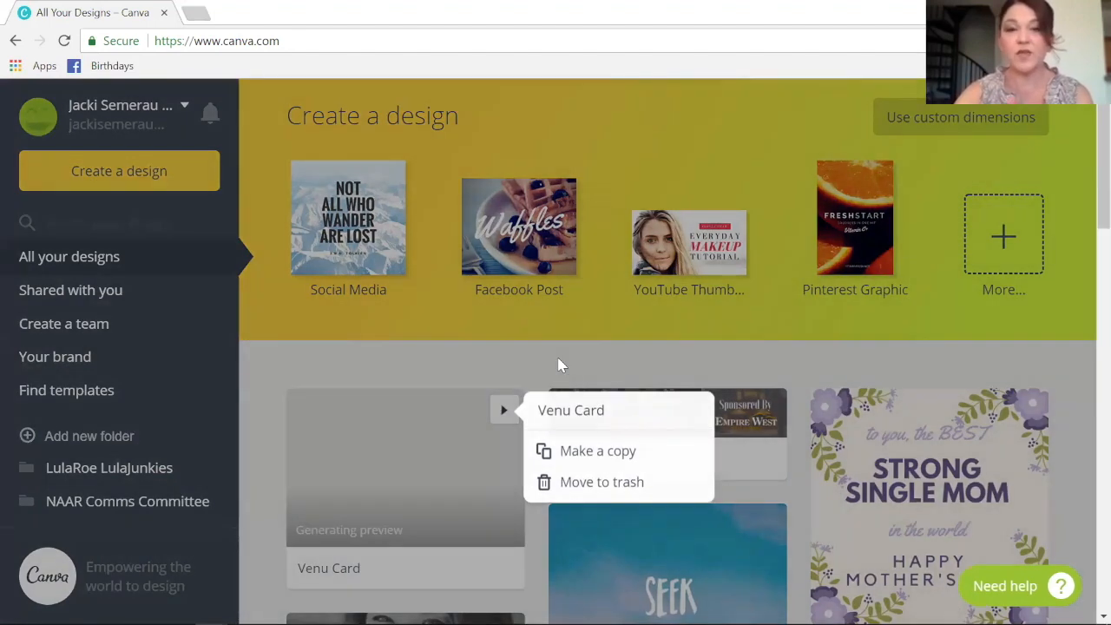
{"action": "left_click", "coordinate": [559, 364]}
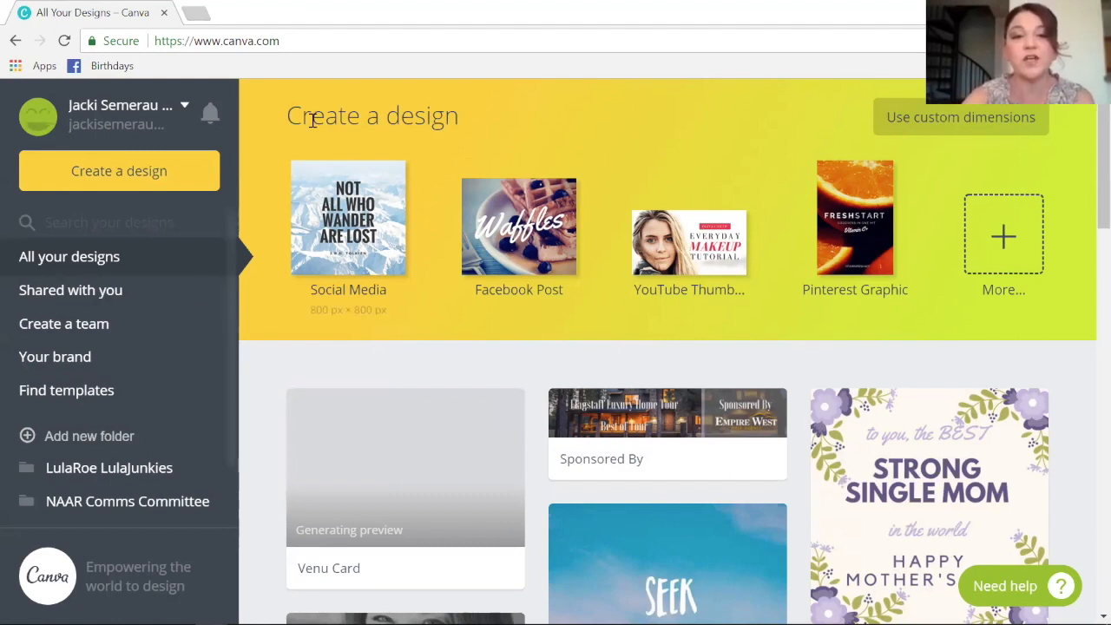
{"action": "left_click", "coordinate": [327, 211]}
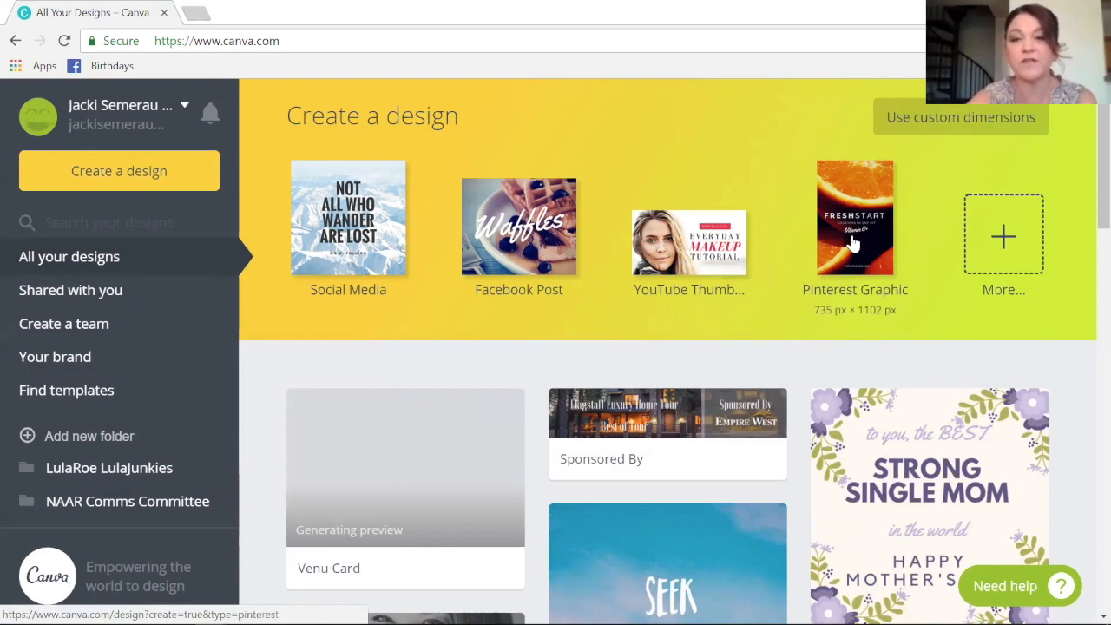
{"action": "left_click", "coordinate": [1004, 252]}
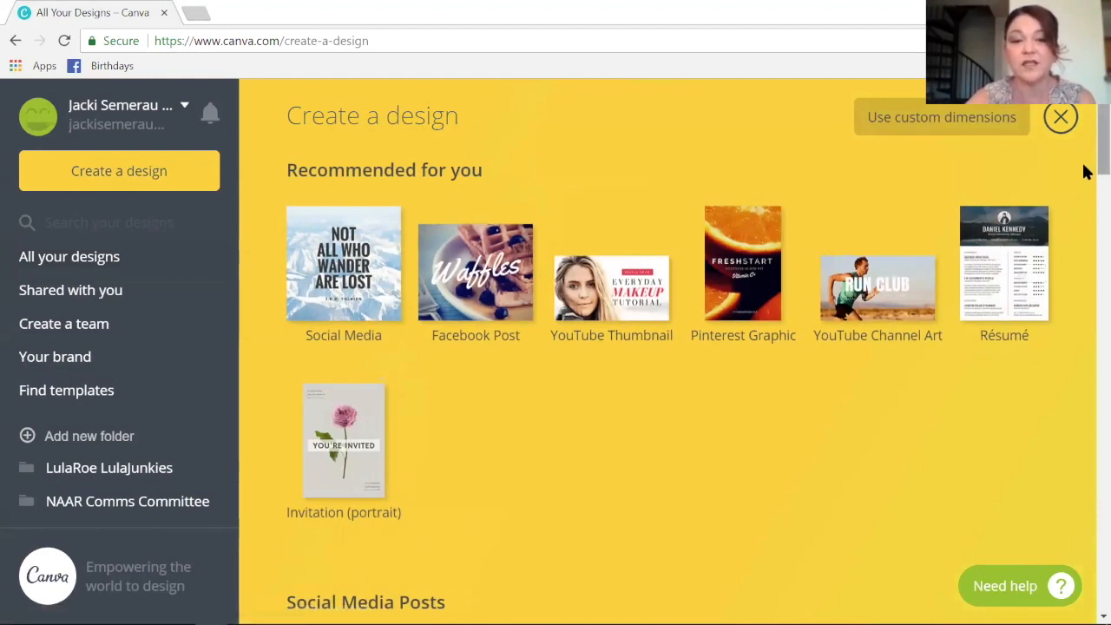
- Scroll the Create a design page down to the Events section showing Invitation (Portrait)
{"action": "scroll", "coordinate": [1085, 172], "scroll_direction": "down", "scroll_amount": 2}
{"action": "scroll", "coordinate": [1085, 174], "scroll_direction": "up", "scroll_amount": 1}
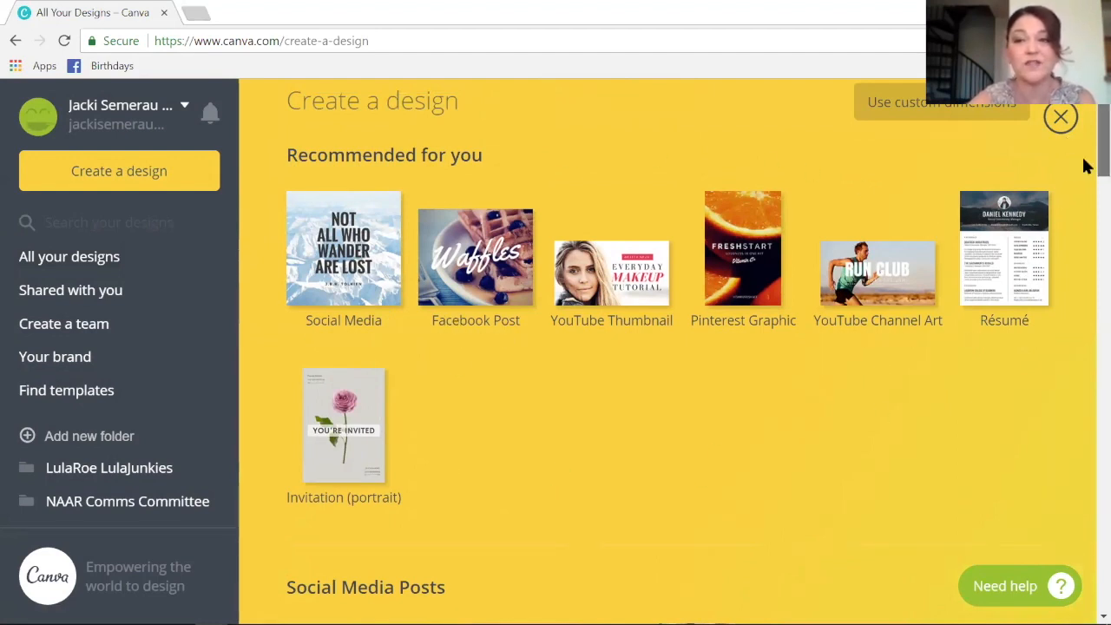
{"action": "scroll", "coordinate": [1085, 182], "scroll_direction": "down", "scroll_amount": 1}
{"action": "scroll", "coordinate": [1085, 200], "scroll_direction": "down", "scroll_amount": 5}
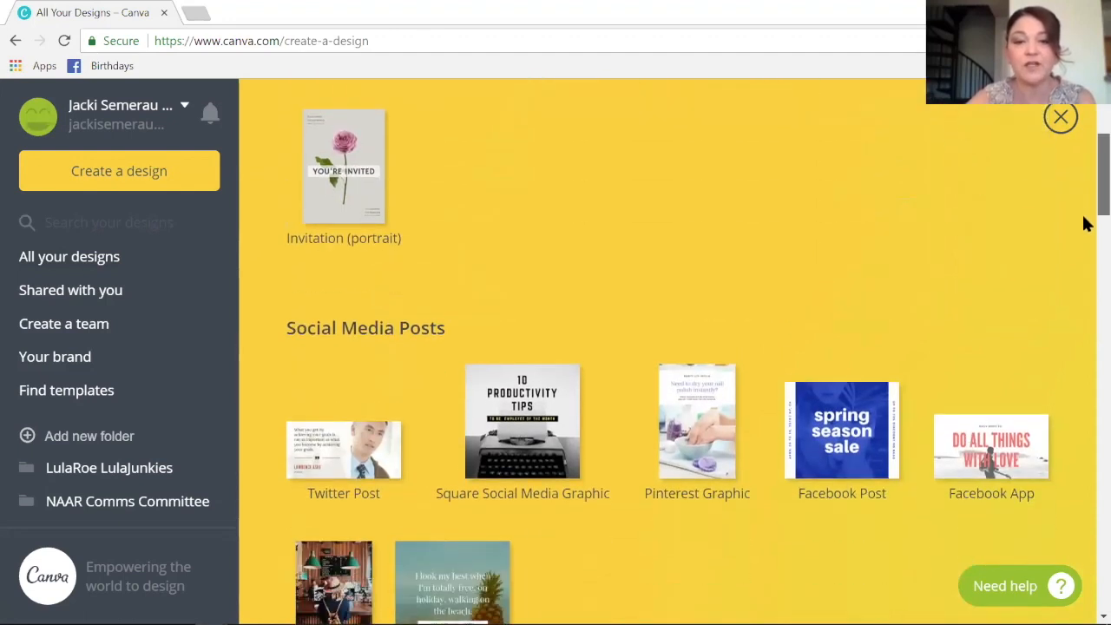
{"action": "scroll", "coordinate": [1086, 248], "scroll_direction": "down", "scroll_amount": 3}
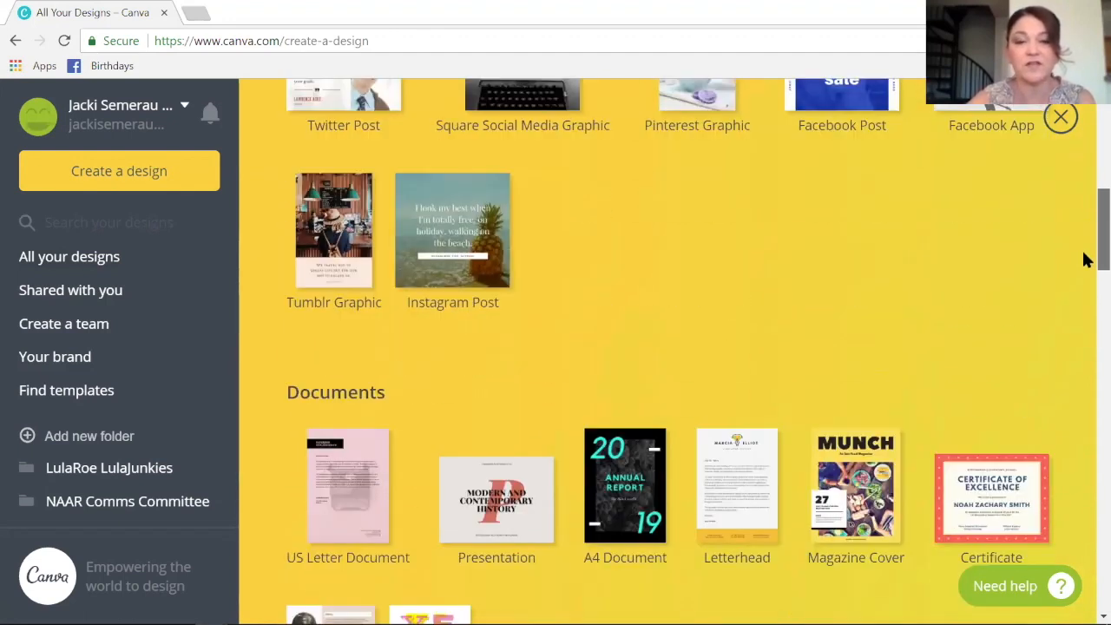
{"action": "scroll", "coordinate": [1085, 287], "scroll_direction": "down", "scroll_amount": 2}
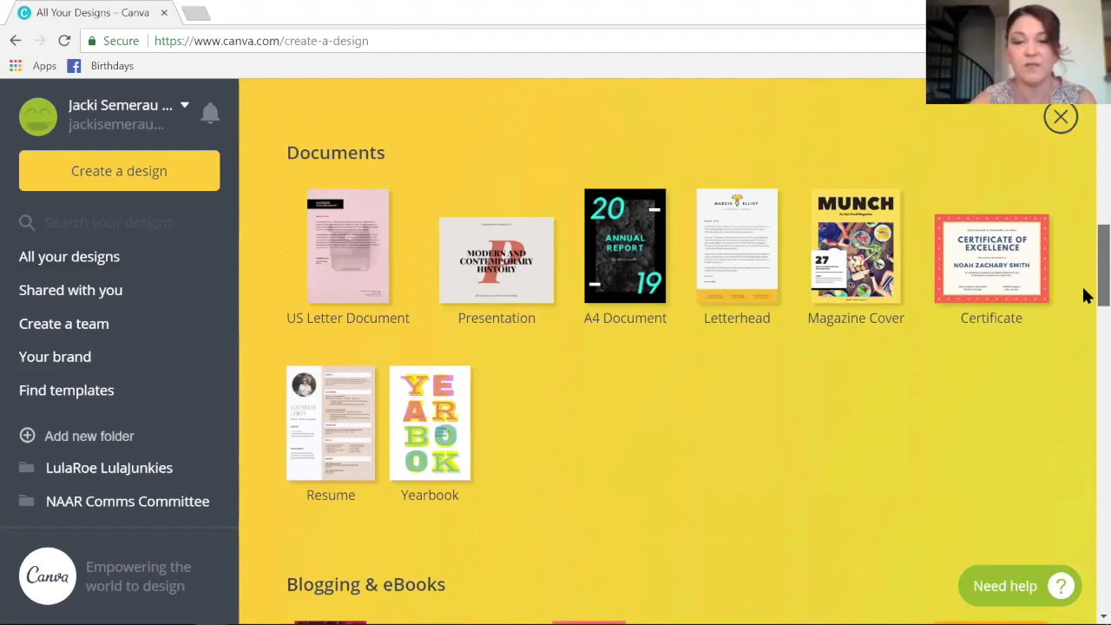
{"action": "scroll", "coordinate": [1086, 295], "scroll_direction": "down", "scroll_amount": 5}
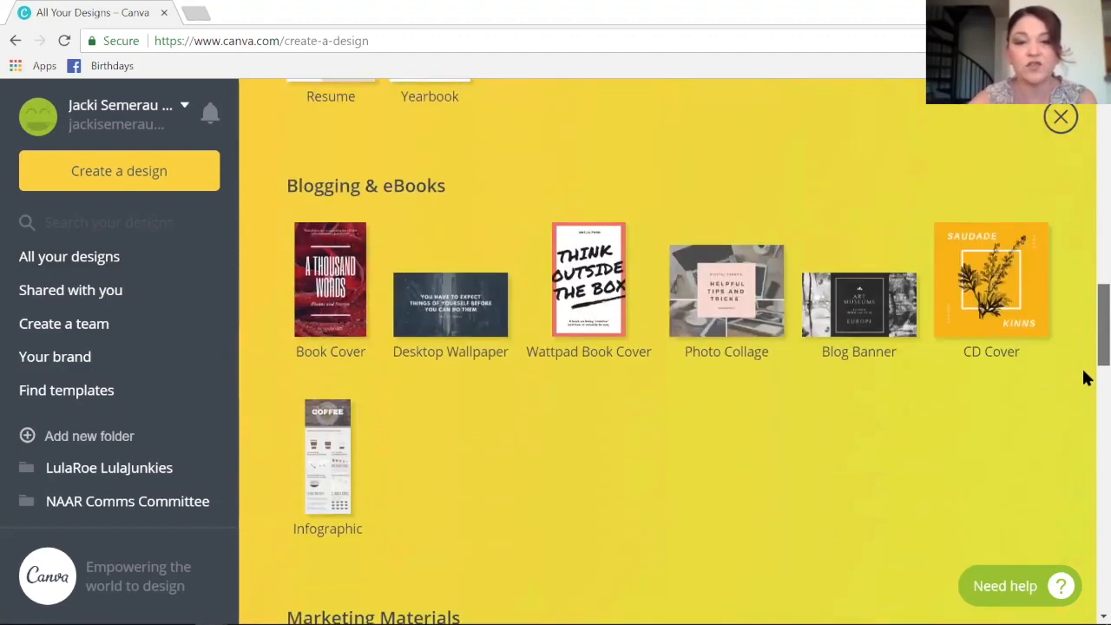
{"action": "scroll", "coordinate": [1085, 378], "scroll_direction": "down", "scroll_amount": 5}
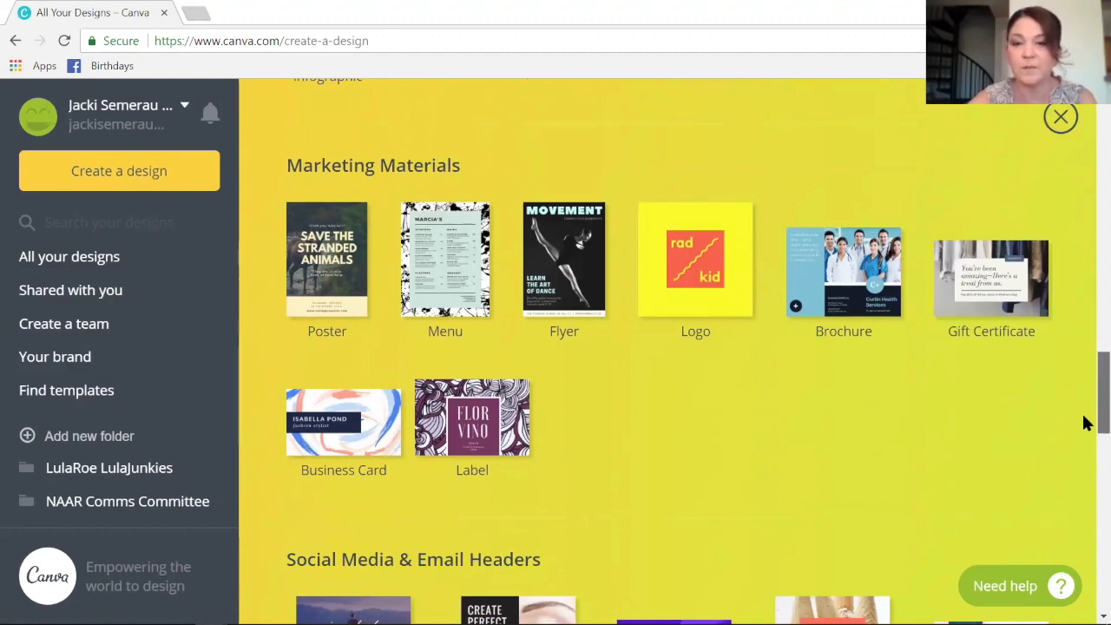
{"action": "scroll", "coordinate": [1085, 447], "scroll_direction": "down", "scroll_amount": 3}
{"action": "scroll", "coordinate": [1085, 491], "scroll_direction": "down", "scroll_amount": 3}
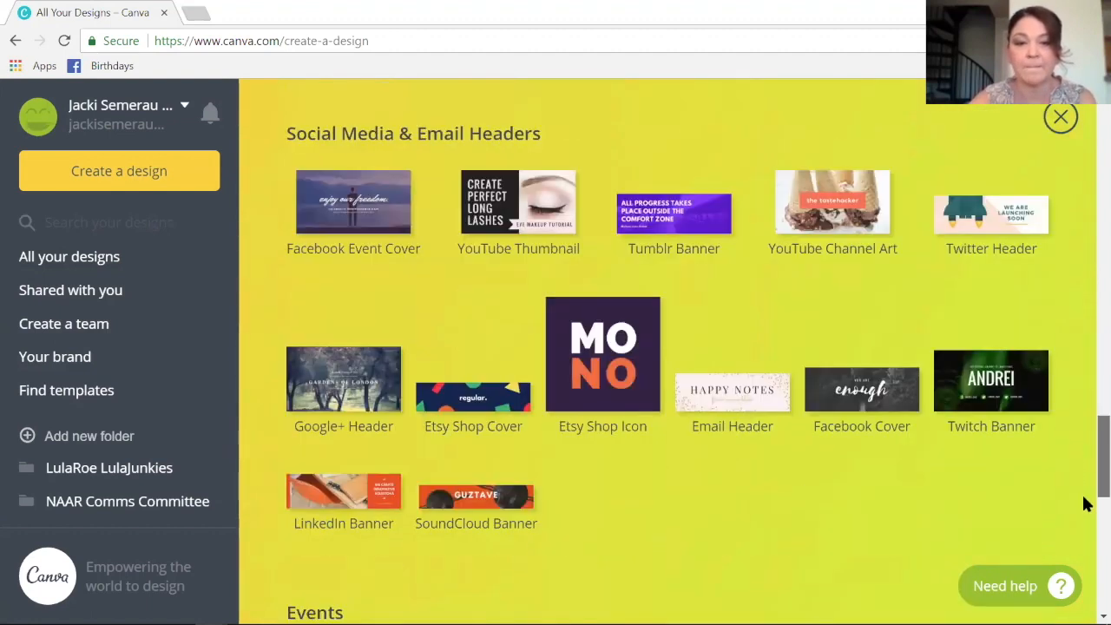
{"action": "scroll", "coordinate": [1085, 521], "scroll_direction": "down", "scroll_amount": 5}
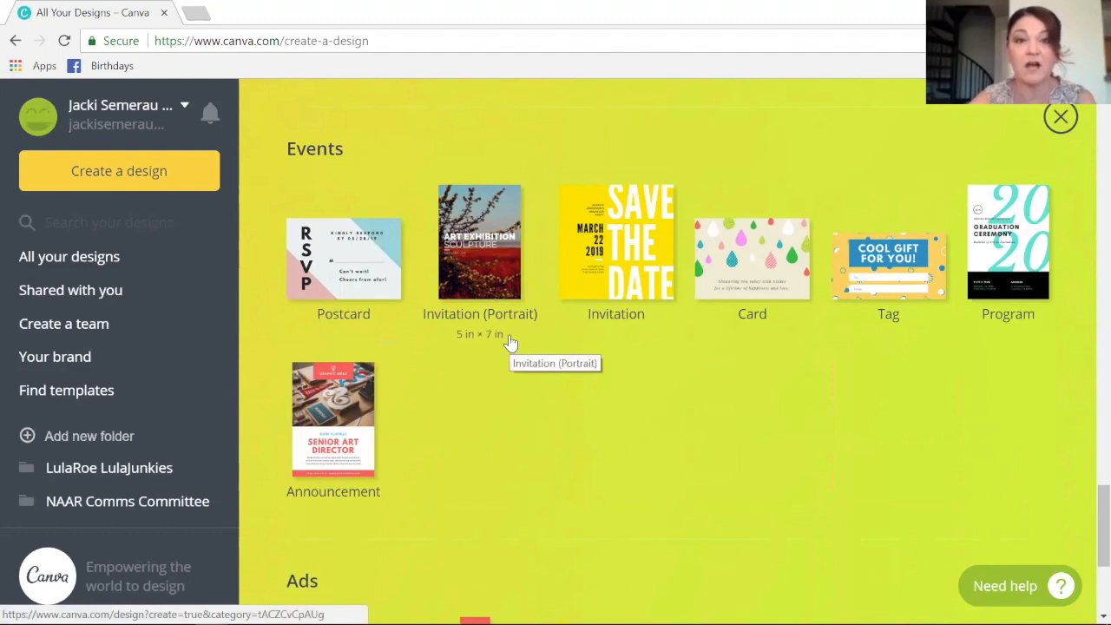
- Create a 5 × 7 in portrait invitation and apply the winter couple layout with the dark text panel
{"action": "left_click", "coordinate": [482, 282]}
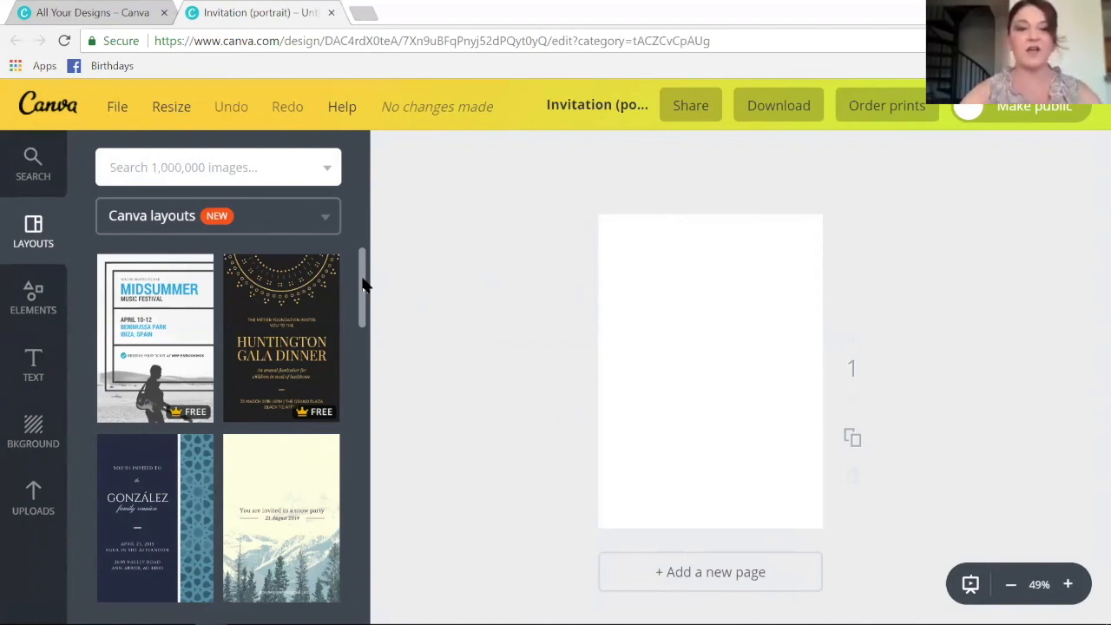
{"action": "left_click_drag", "start_coordinate": [365, 287], "coordinate": [366, 475]}
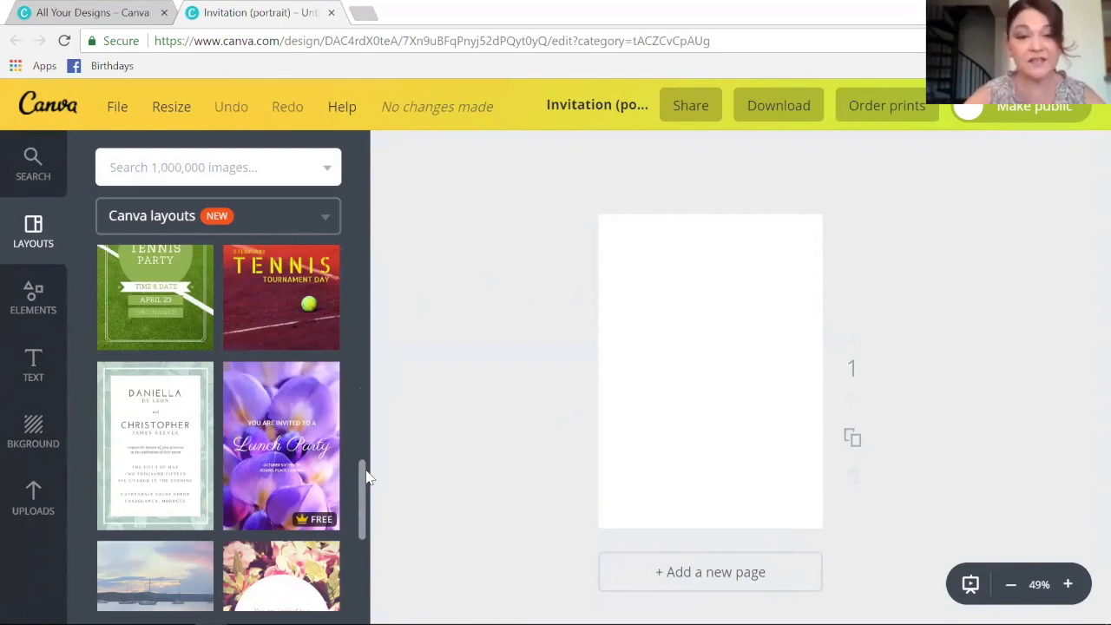
{"action": "scroll", "coordinate": [358, 503], "scroll_direction": "down", "scroll_amount": 5}
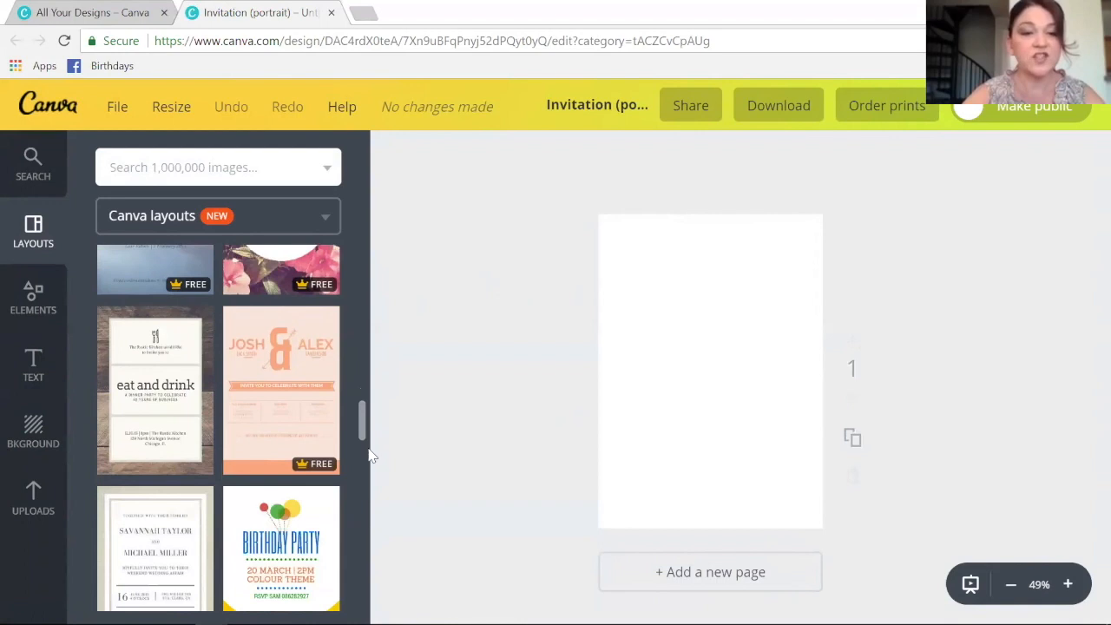
{"action": "left_click_drag", "start_coordinate": [362, 424], "coordinate": [365, 461]}
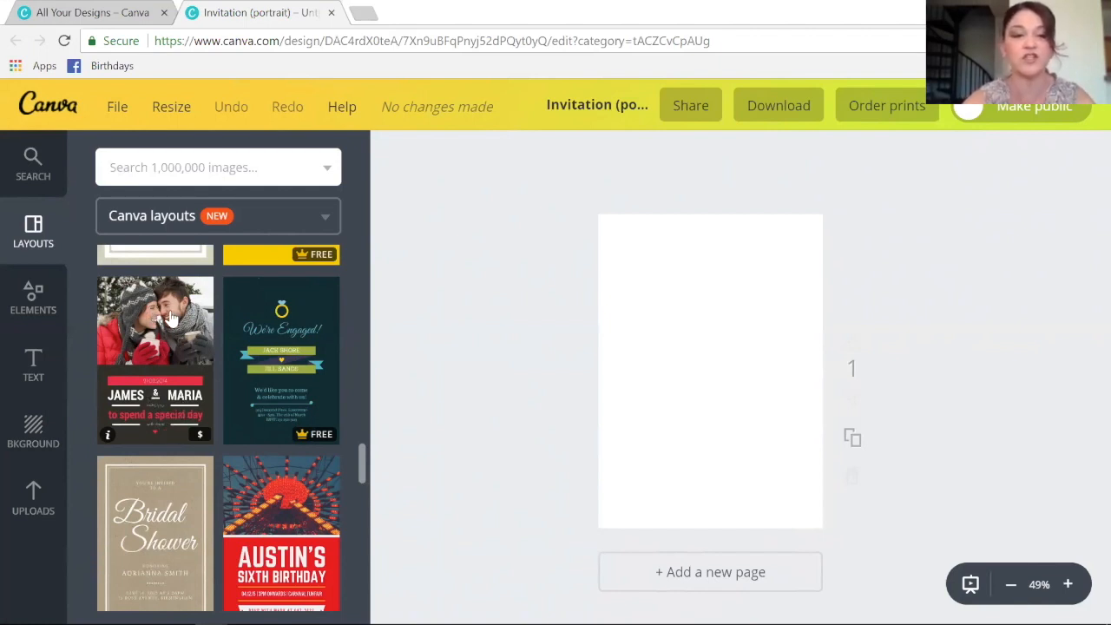
{"action": "left_click_drag", "start_coordinate": [171, 320], "coordinate": [560, 347]}
{"action": "left_click_drag", "start_coordinate": [666, 347], "coordinate": [665, 349]}
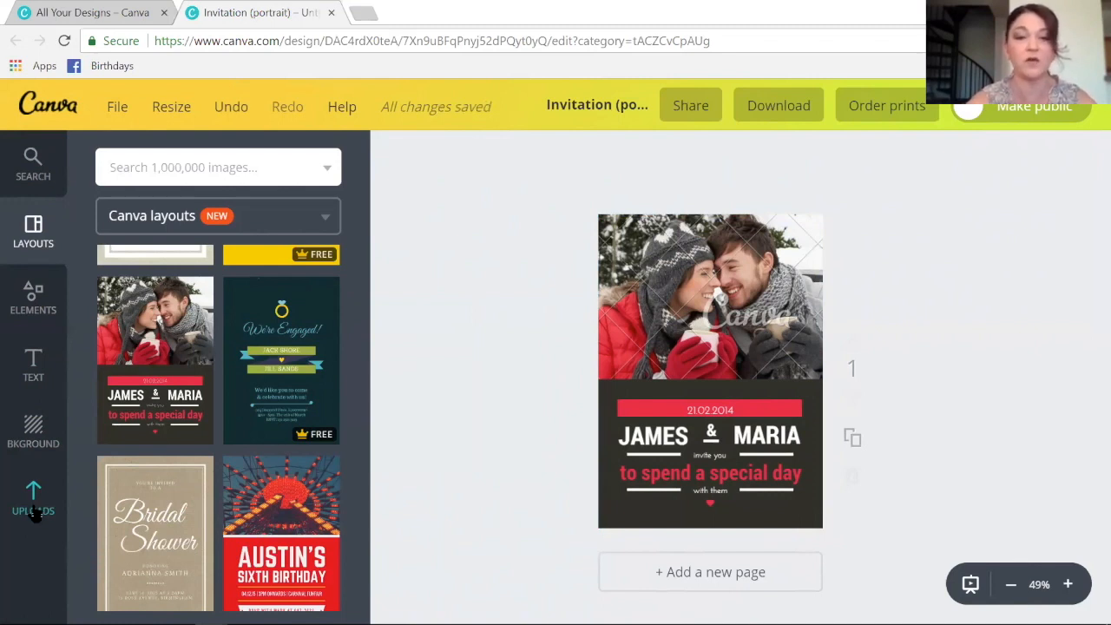
- Swap the couple photo for the uploaded group photo and stretch it across the top area
{"action": "left_click", "coordinate": [34, 512]}
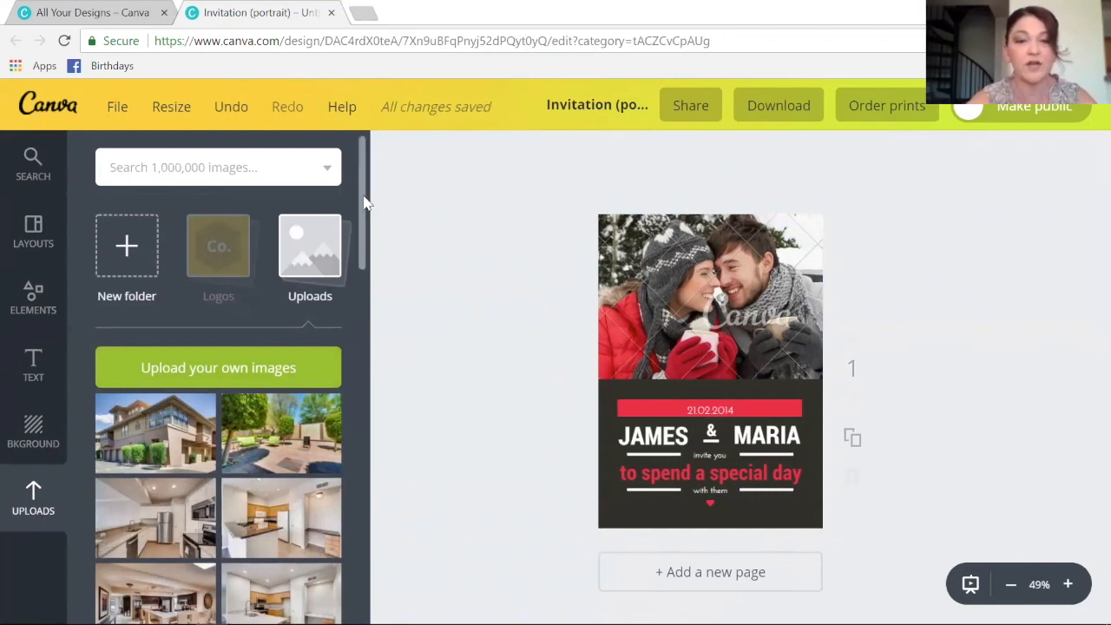
{"action": "left_click_drag", "start_coordinate": [367, 228], "coordinate": [368, 313]}
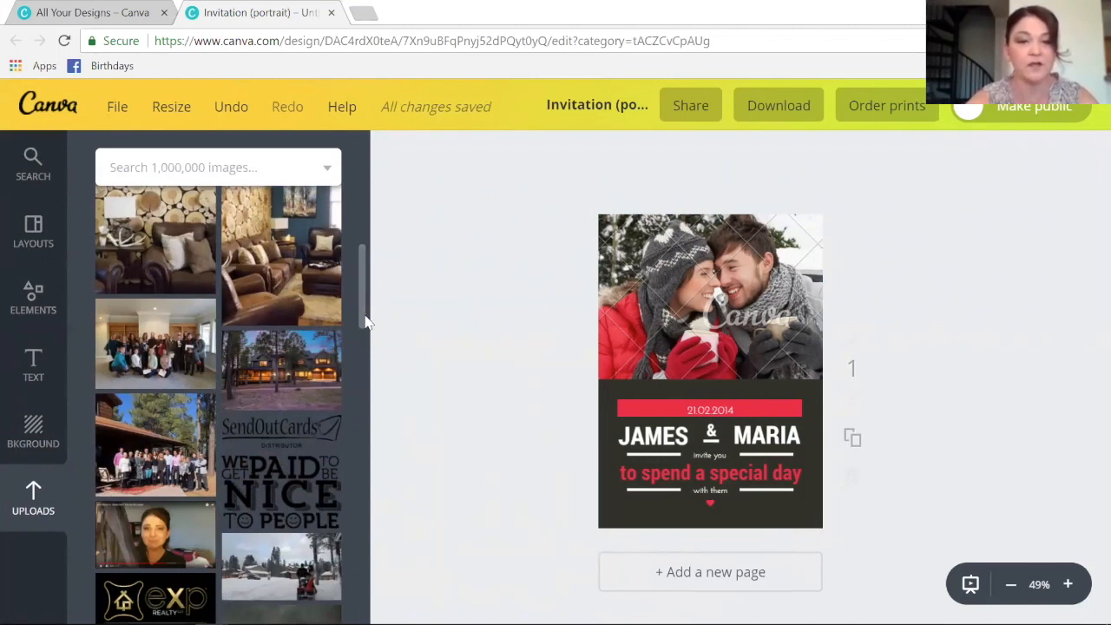
{"action": "mouse_move", "coordinate": [365, 308]}
{"action": "left_mouse_down"}
{"action": "mouse_move", "coordinate": [362, 455]}
{"action": "mouse_move", "coordinate": [373, 292]}
{"action": "mouse_move", "coordinate": [373, 301]}
{"action": "left_mouse_up"}
{"action": "left_click_drag", "start_coordinate": [171, 423], "coordinate": [710, 315]}
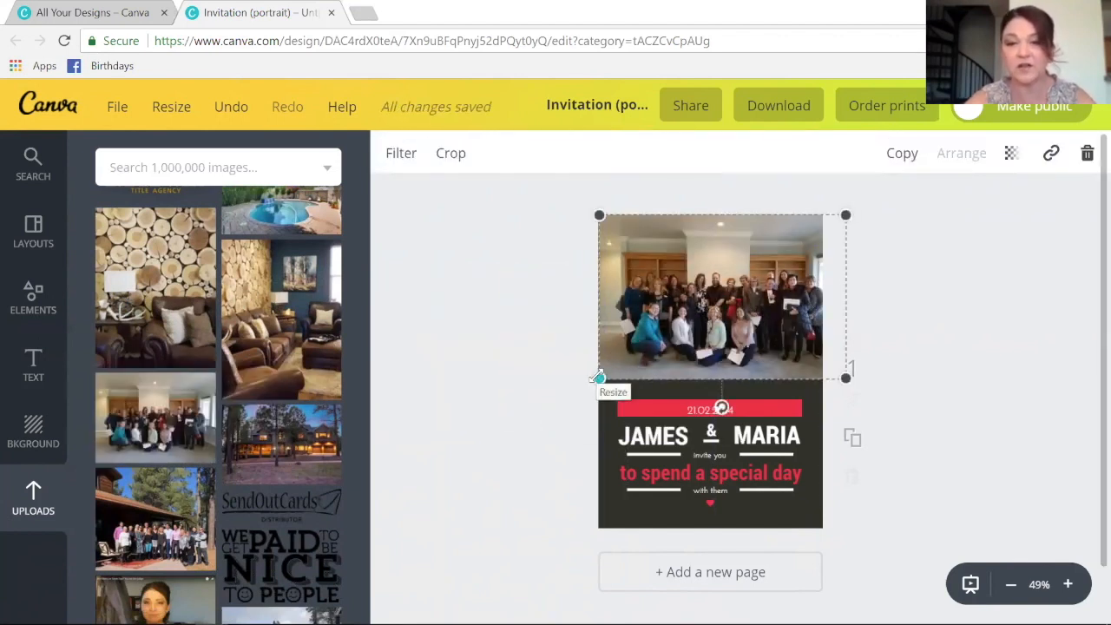
{"action": "left_click_drag", "start_coordinate": [599, 378], "coordinate": [580, 388]}
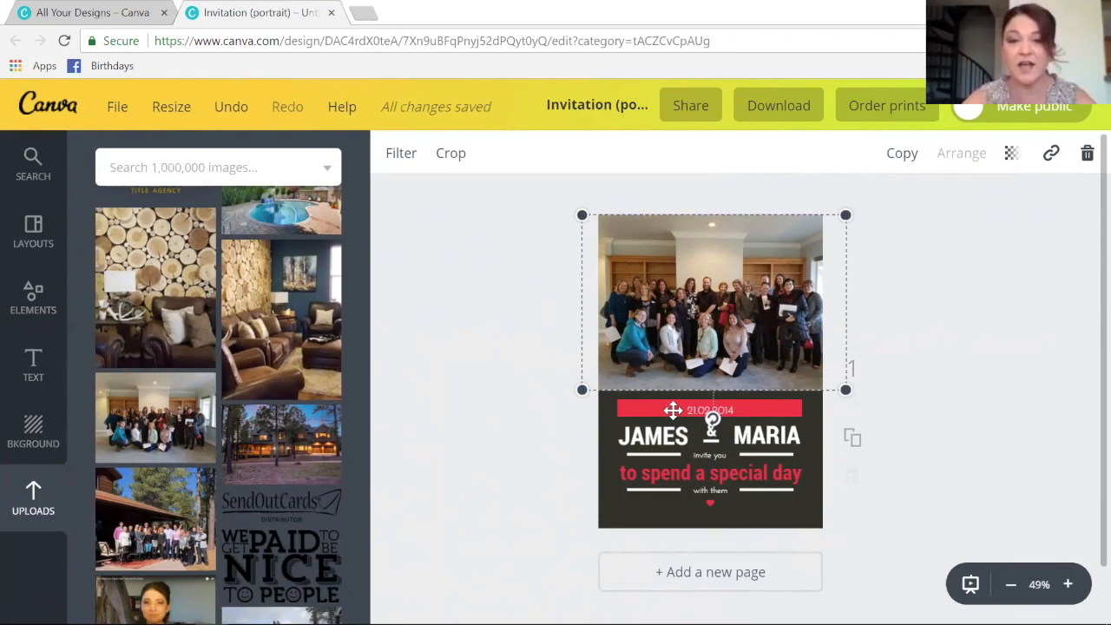
- Change the red banner text to 'THANKS FOR COMING'
{"action": "left_click", "coordinate": [725, 412]}
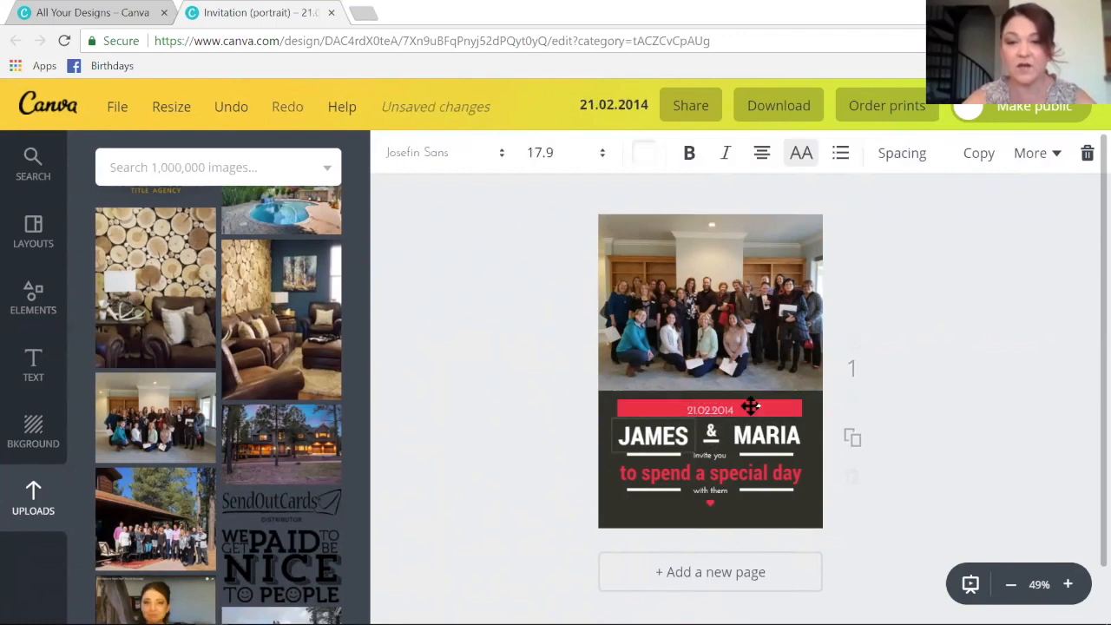
{"action": "left_click", "coordinate": [706, 412]}
{"action": "double_click", "coordinate": [694, 412]}
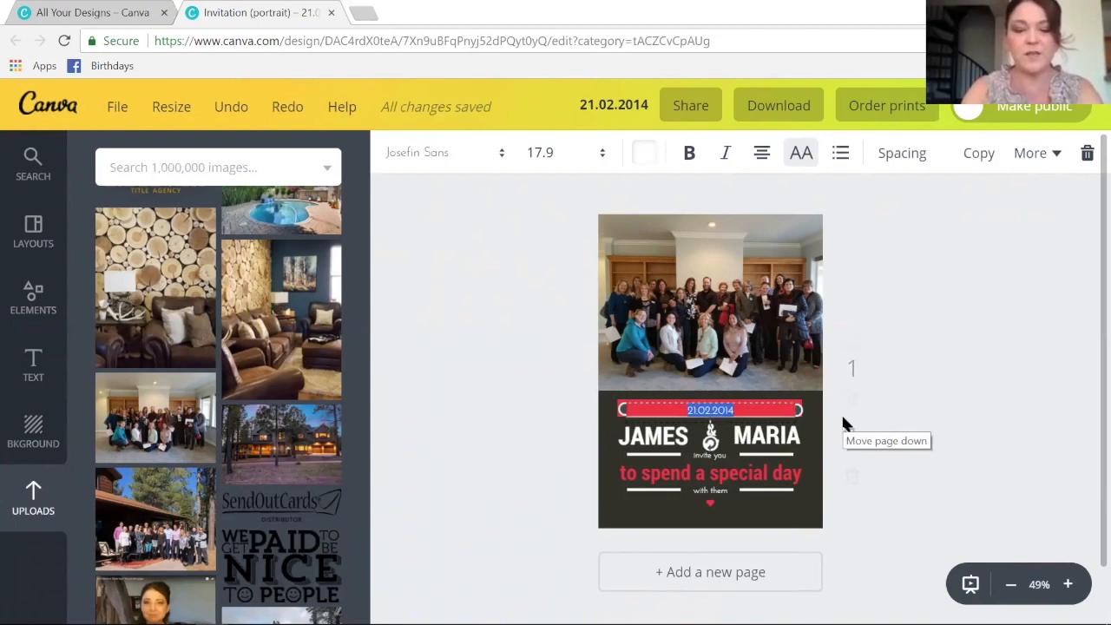
{"action": "type", "text": "THANS F"}
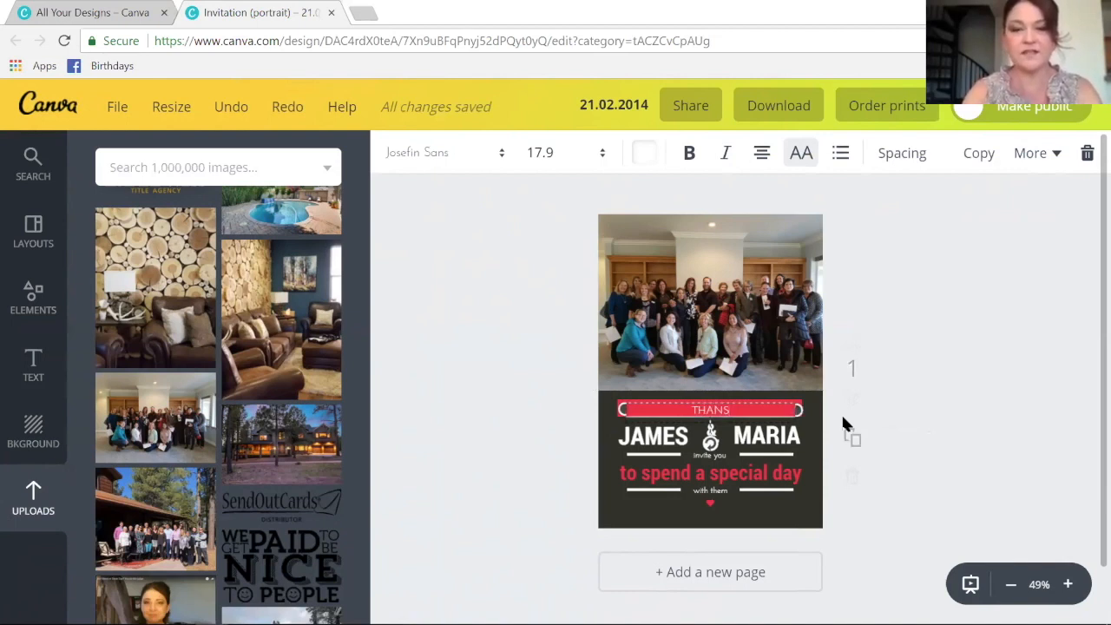
{"action": "key", "text": "BackSpace"}
{"action": "key", "text": "BackSpace"}
{"action": "key", "text": "BackSpace"}
{"action": "type", "text": "KS FOR COMING"}
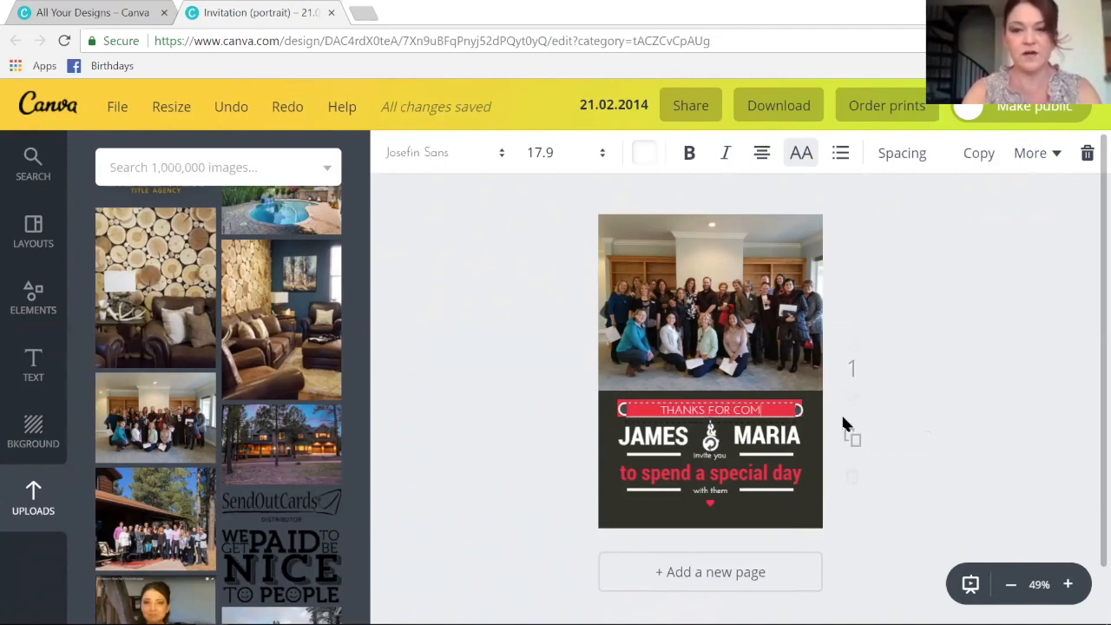
{"action": "left_click", "coordinate": [757, 441]}
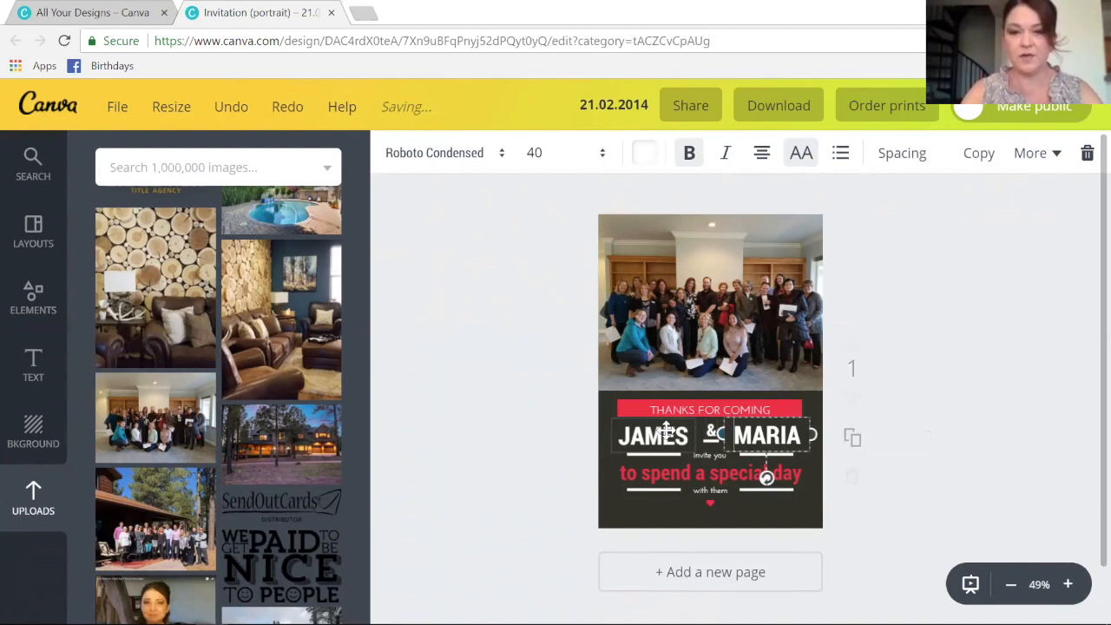
- Delete the ampersand and leftover decorations between the two names
{"action": "left_click", "coordinate": [667, 427]}
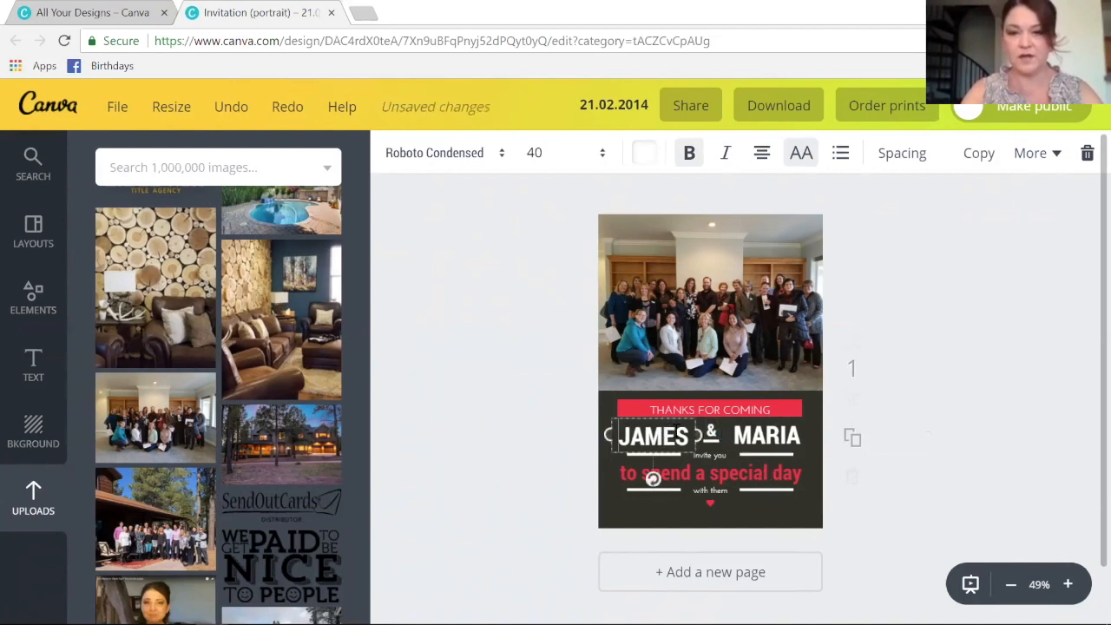
{"action": "left_click", "coordinate": [712, 432]}
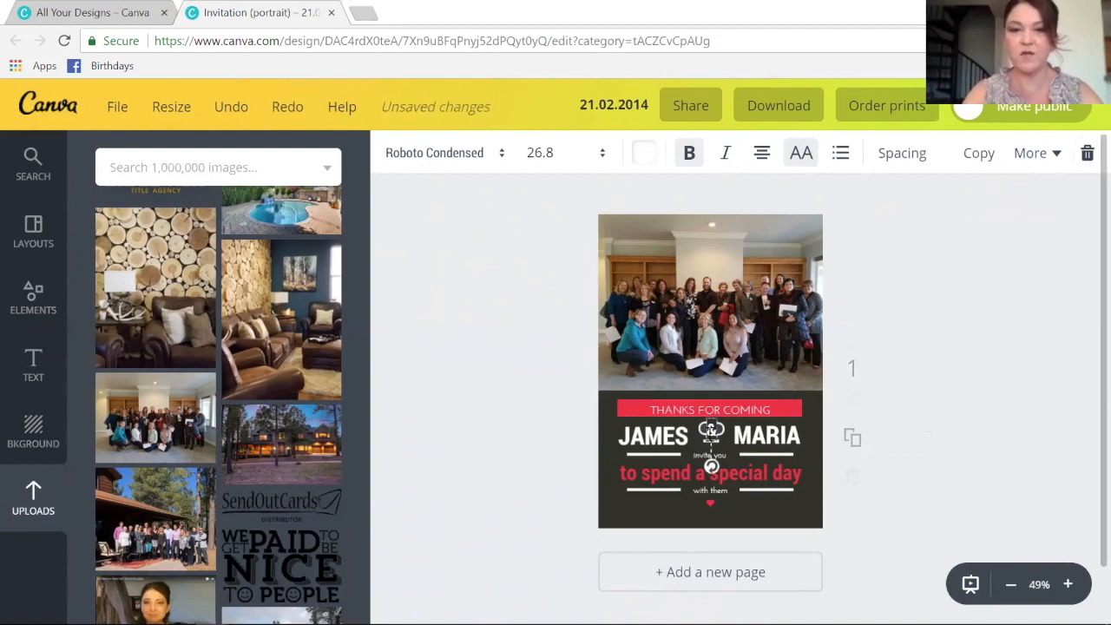
{"action": "left_click", "coordinate": [1088, 153]}
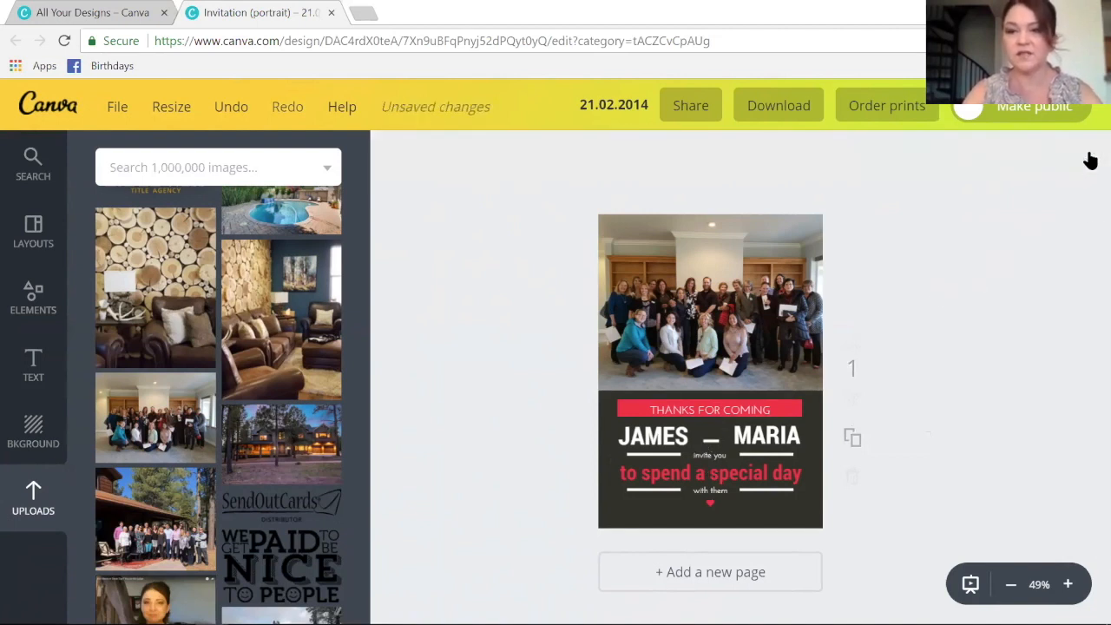
{"action": "left_click", "coordinate": [710, 440]}
{"action": "left_click", "coordinate": [1091, 153]}
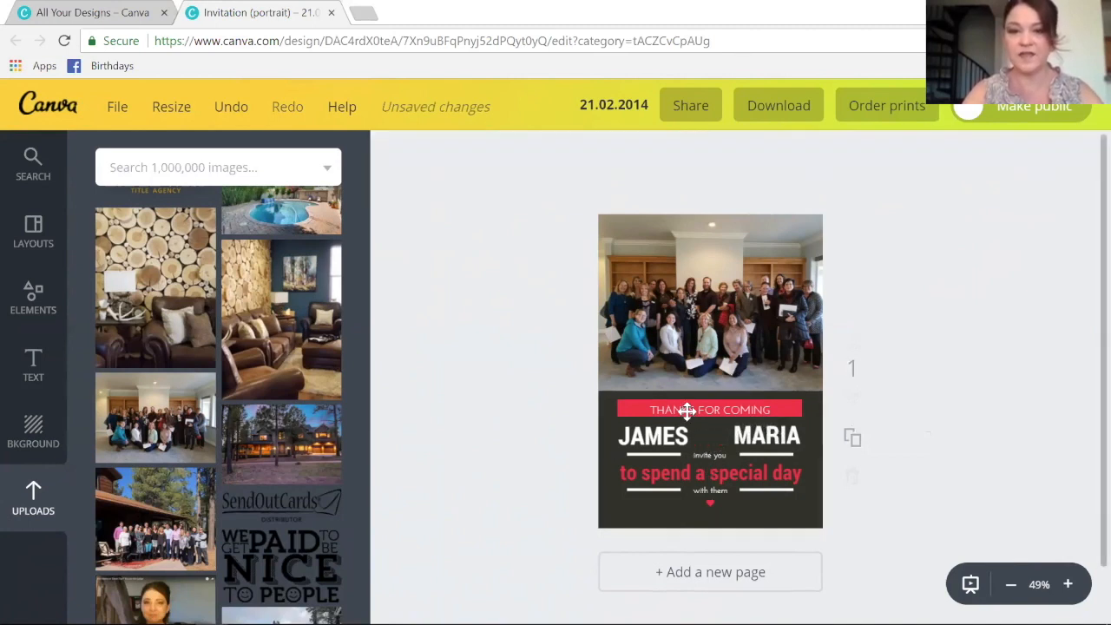
- Replace JAMES with FLAGSTAFF on one line, and delete MARIA and the white line beside it
{"action": "left_click", "coordinate": [670, 434]}
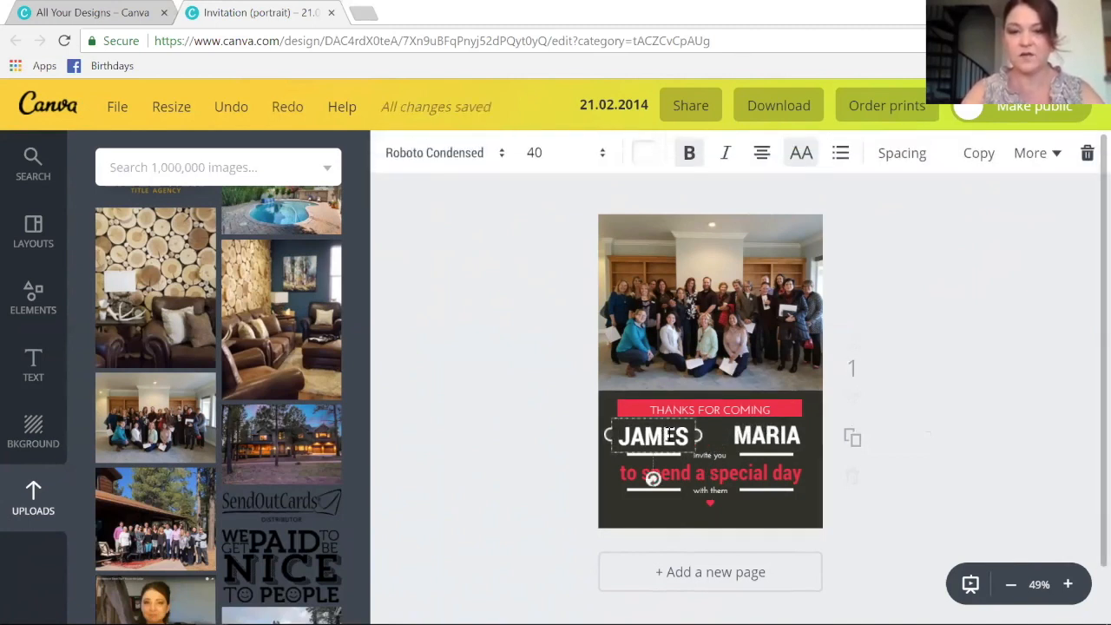
{"action": "left_click_drag", "start_coordinate": [624, 432], "coordinate": [695, 440]}
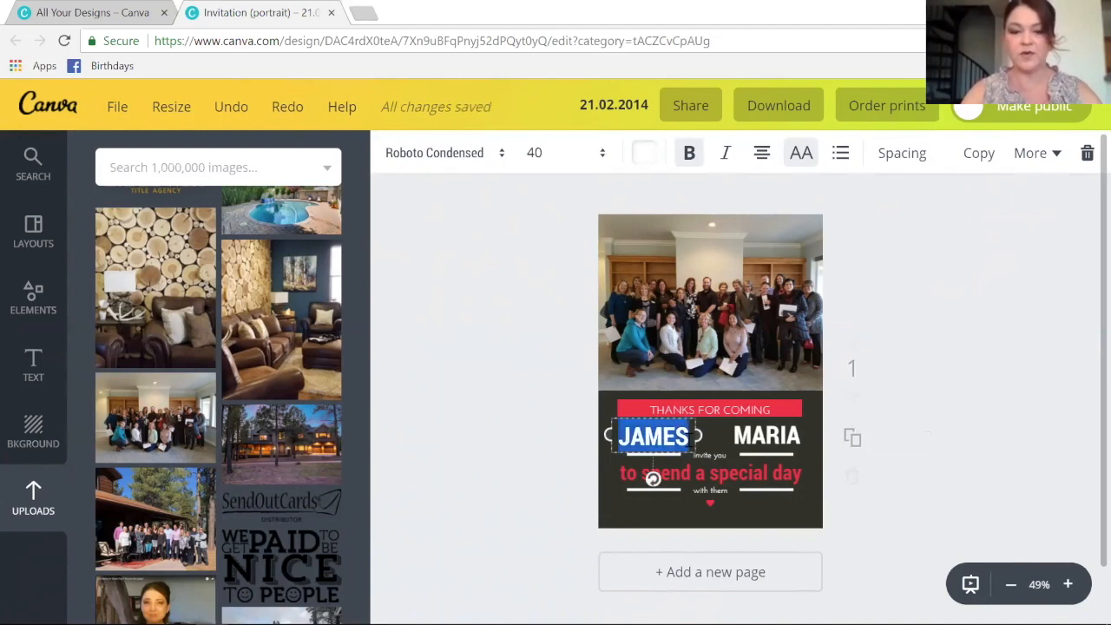
{"action": "type", "text": "FLAGSTAFF"}
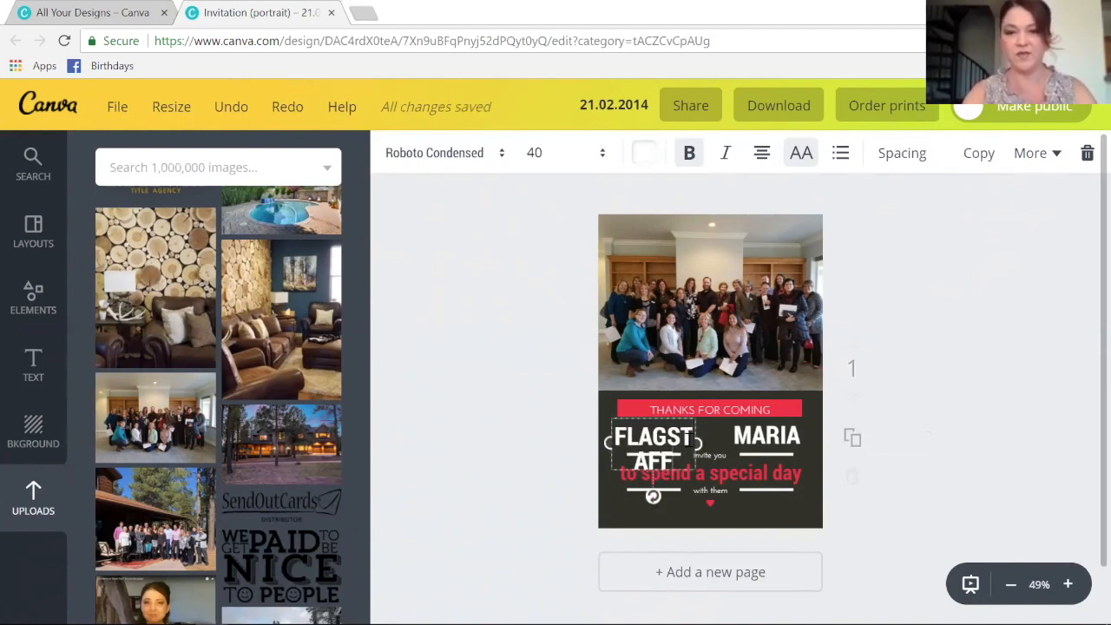
{"action": "left_click_drag", "start_coordinate": [698, 445], "coordinate": [720, 444]}
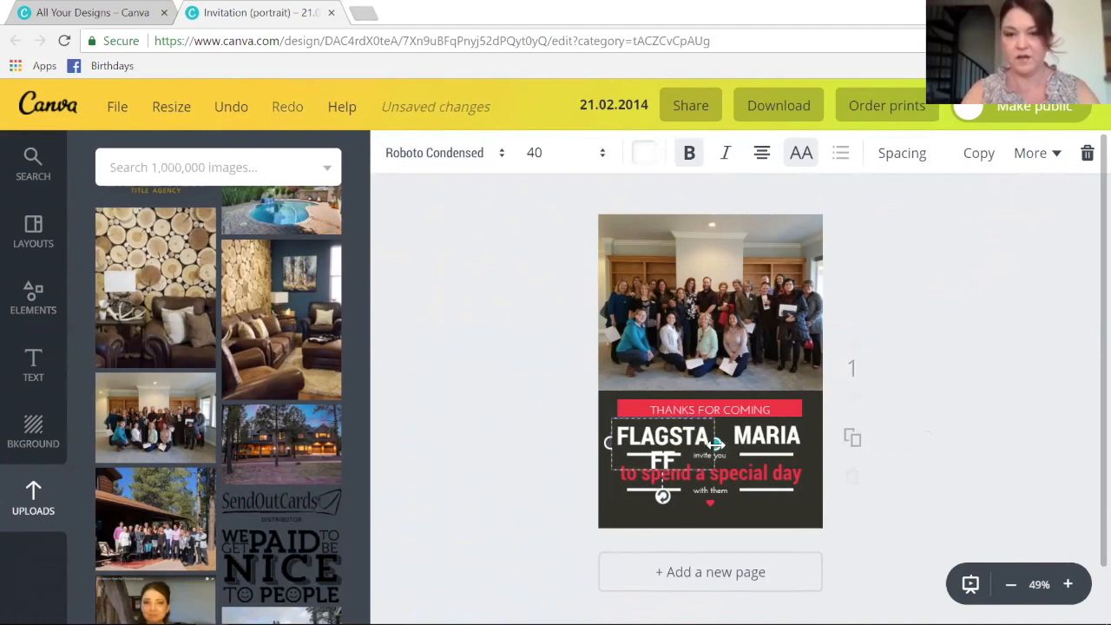
{"action": "left_click", "coordinate": [1087, 153]}
{"action": "left_click", "coordinate": [764, 454]}
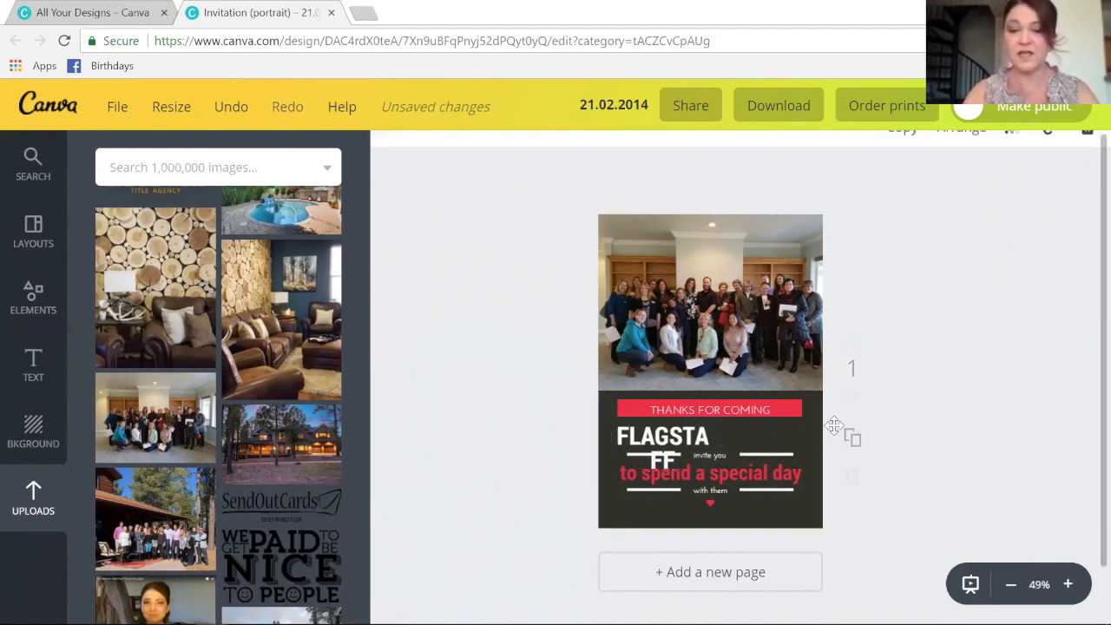
{"action": "left_click", "coordinate": [1087, 155]}
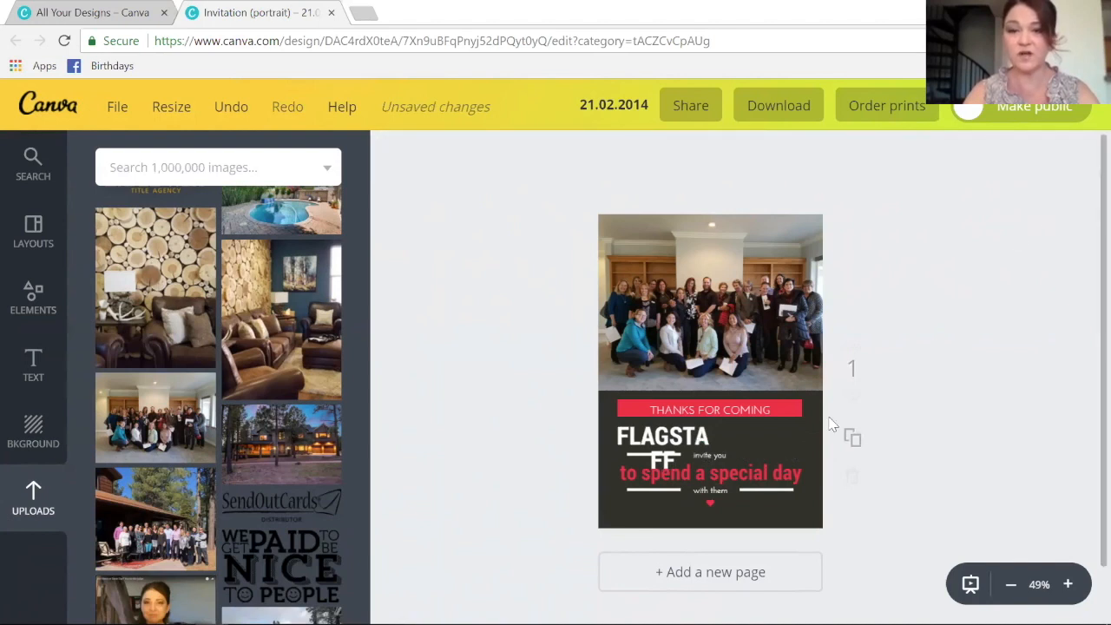
{"action": "left_click", "coordinate": [702, 441]}
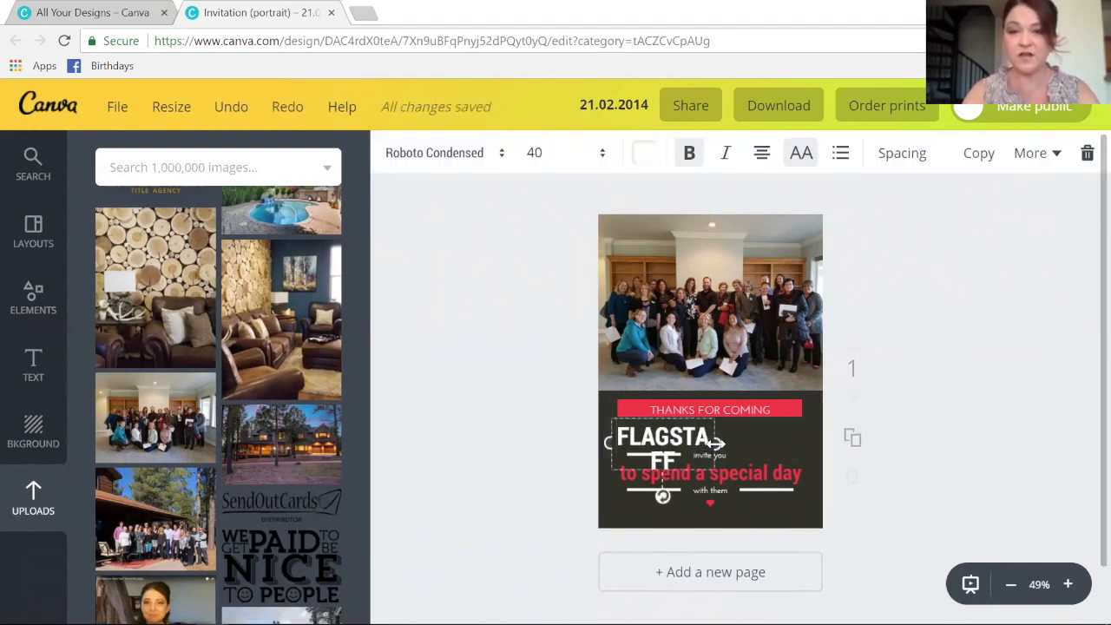
{"action": "left_click_drag", "start_coordinate": [718, 443], "coordinate": [799, 442]}
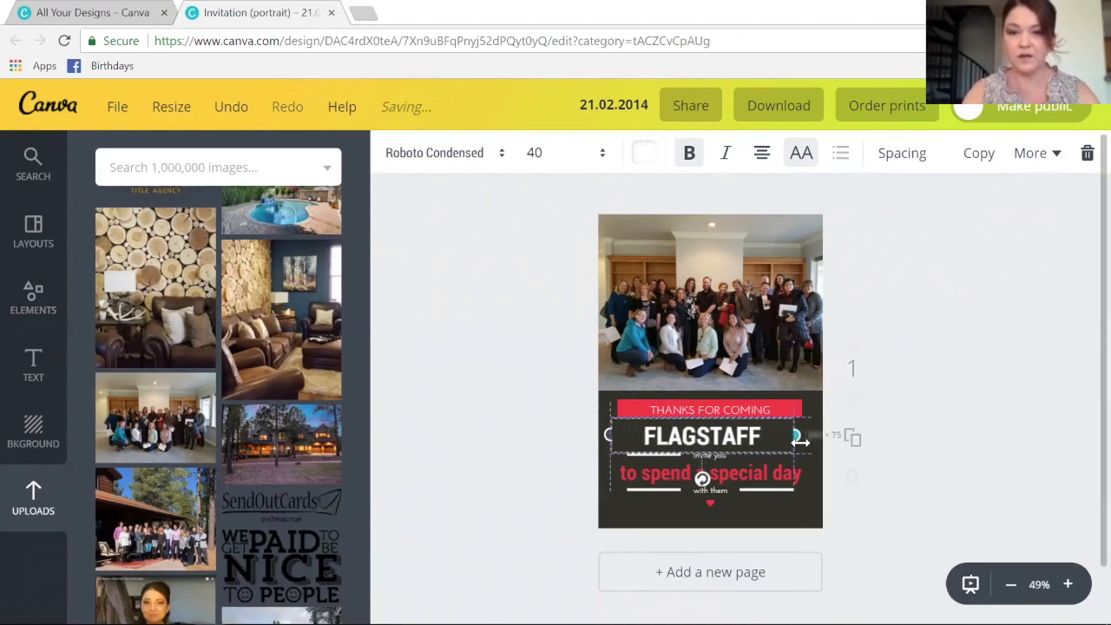
- Change 'to spend a special day' to 'Luxury Home Tour'
{"action": "left_click", "coordinate": [736, 480]}
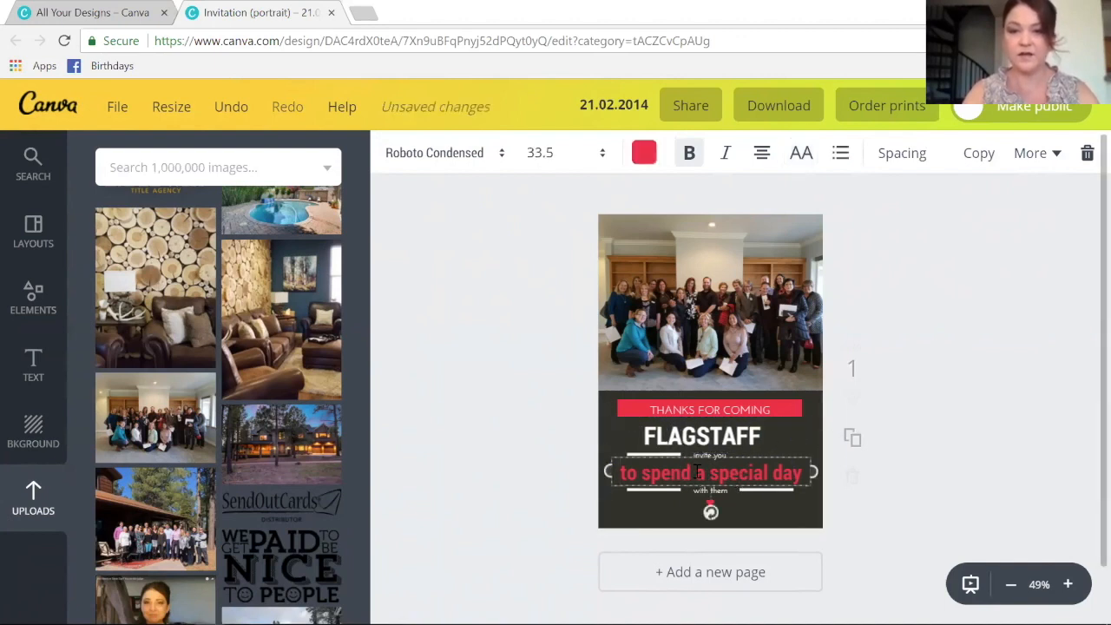
{"action": "double_click", "coordinate": [752, 469]}
{"action": "type", "text": "Luxury Home Tour"}
{"action": "left_click", "coordinate": [592, 454]}
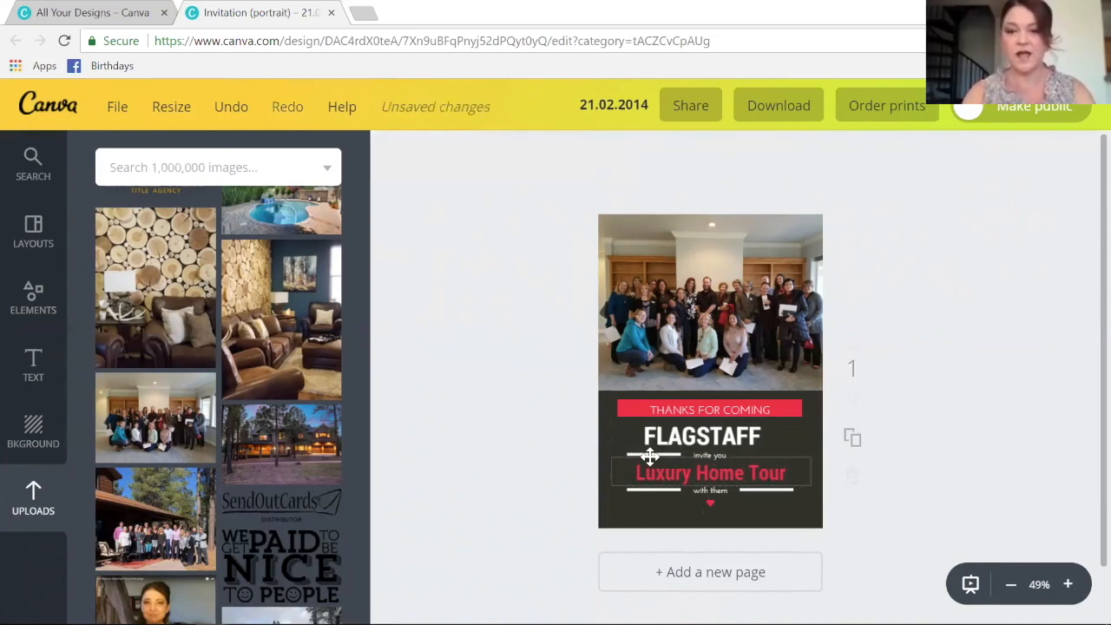
- Delete the 'invite you' text and the small white line under FLAGSTAFF
{"action": "left_click", "coordinate": [712, 460]}
{"action": "left_click", "coordinate": [1088, 154]}
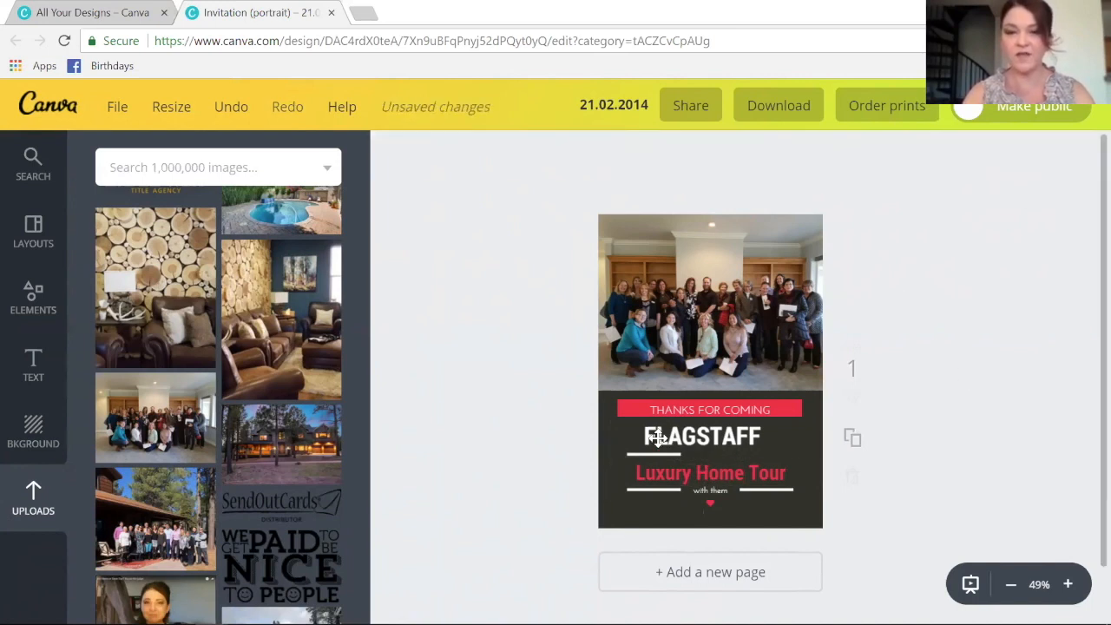
{"action": "left_click", "coordinate": [651, 454]}
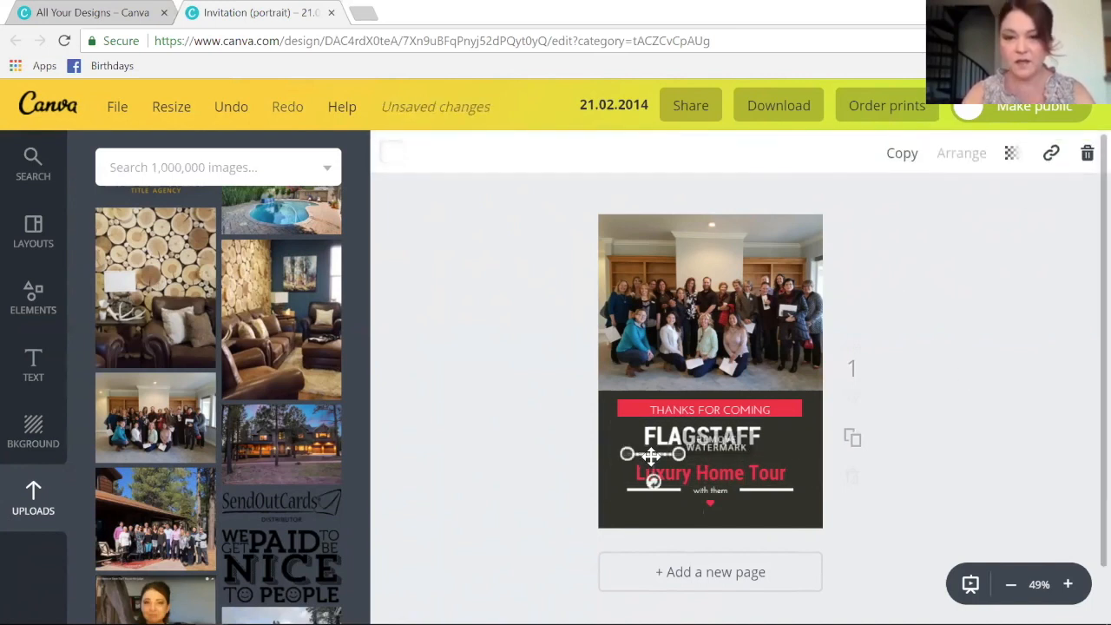
{"action": "left_click", "coordinate": [1088, 153]}
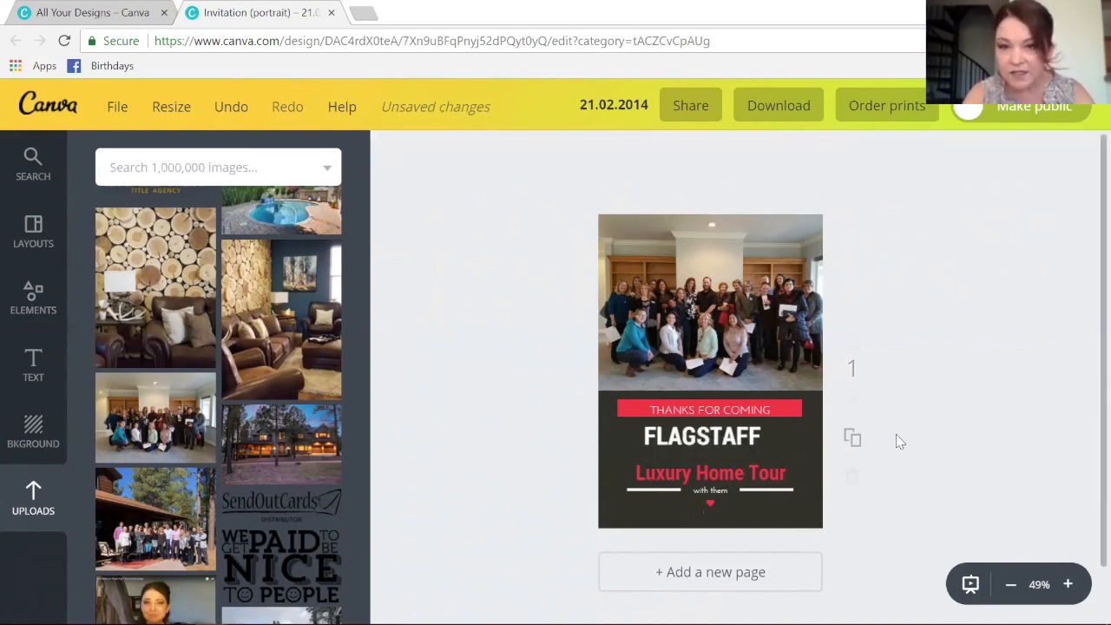
- Replace 'with them' with the date 5/13/18 and delete the heart beneath it
{"action": "left_click", "coordinate": [713, 492]}
{"action": "left_click_drag", "start_coordinate": [730, 493], "coordinate": [686, 491]}
{"action": "type", "text": "5/13/1"}
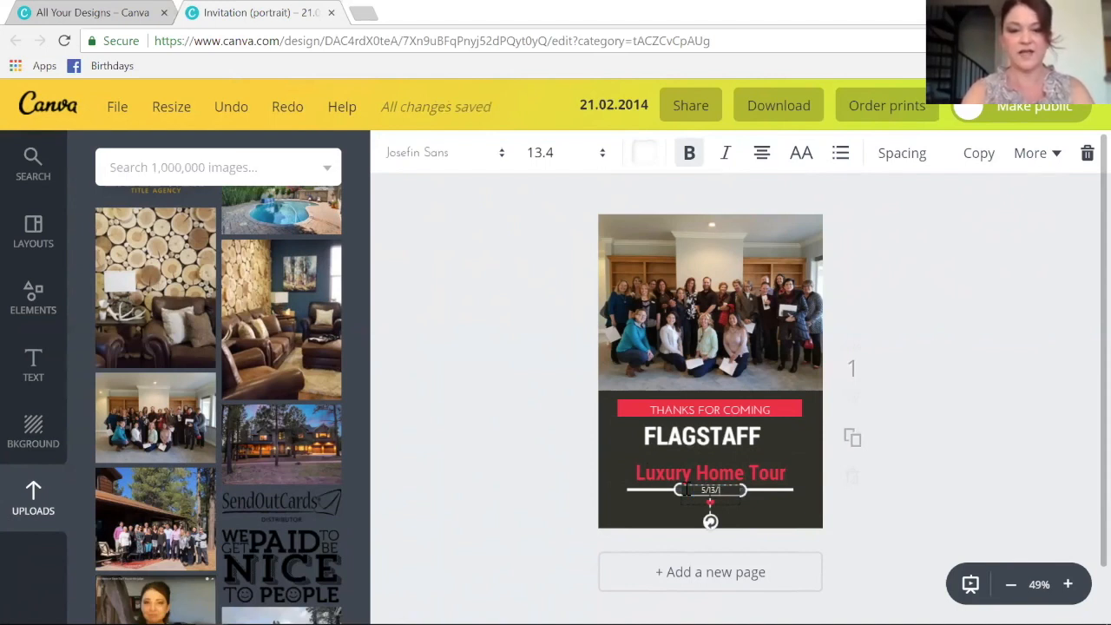
{"action": "type", "text": "8"}
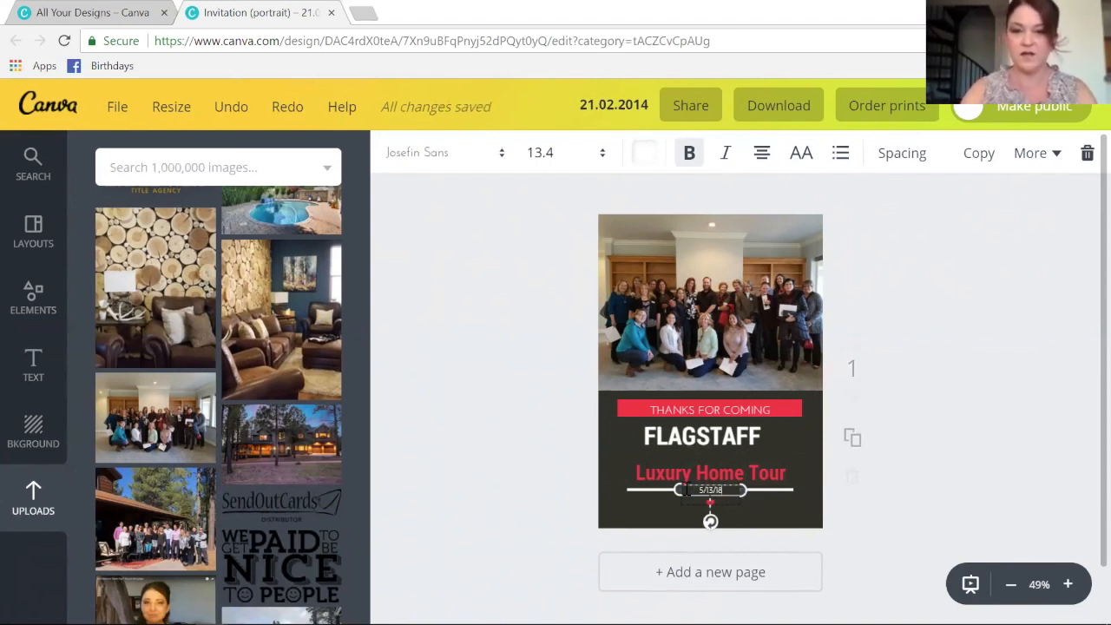
{"action": "left_click", "coordinate": [868, 489]}
{"action": "left_click", "coordinate": [711, 505]}
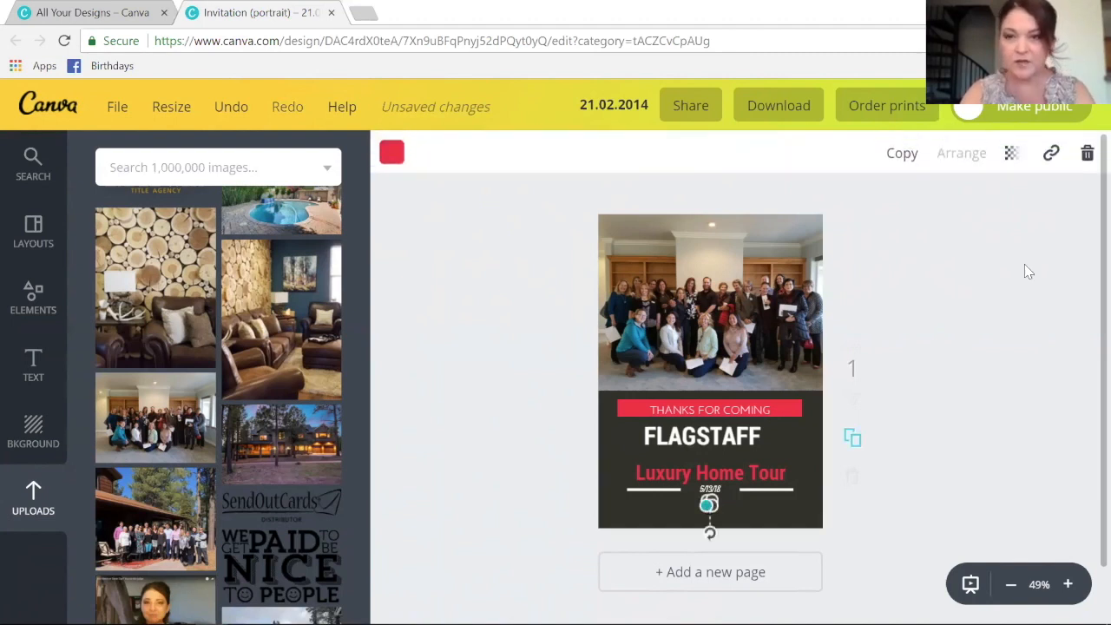
{"action": "left_click", "coordinate": [1086, 159]}
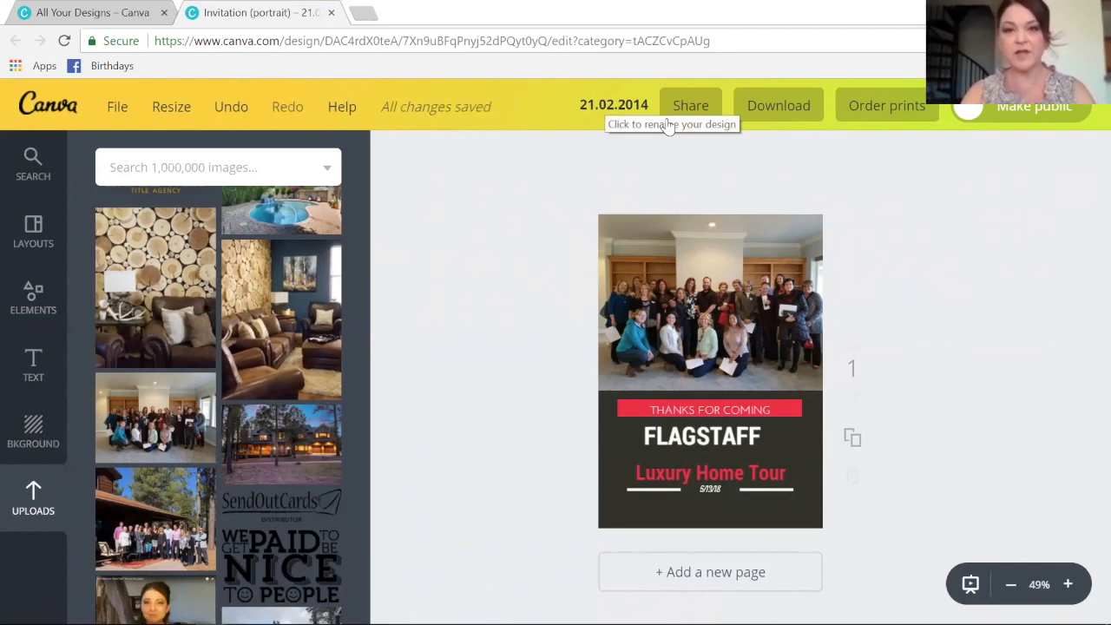
- Change the design title to 'SendOutCards - luxury home tour thank you' and confirm with Done
{"action": "left_click", "coordinate": [622, 105]}
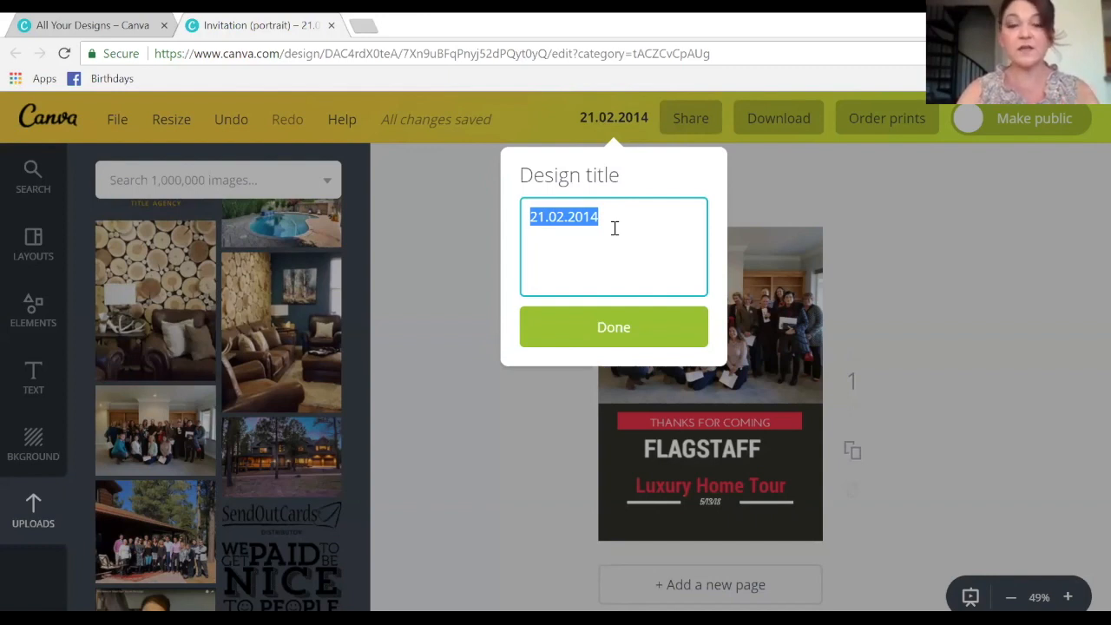
{"action": "type", "text": "SendO"}
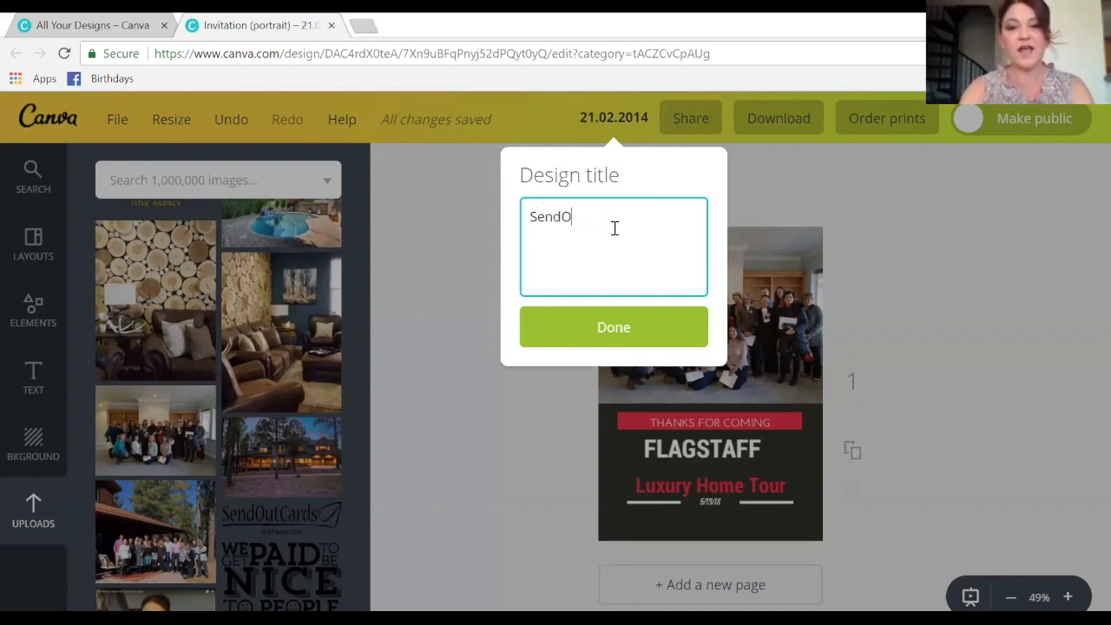
{"action": "type", "text": "utCards -"}
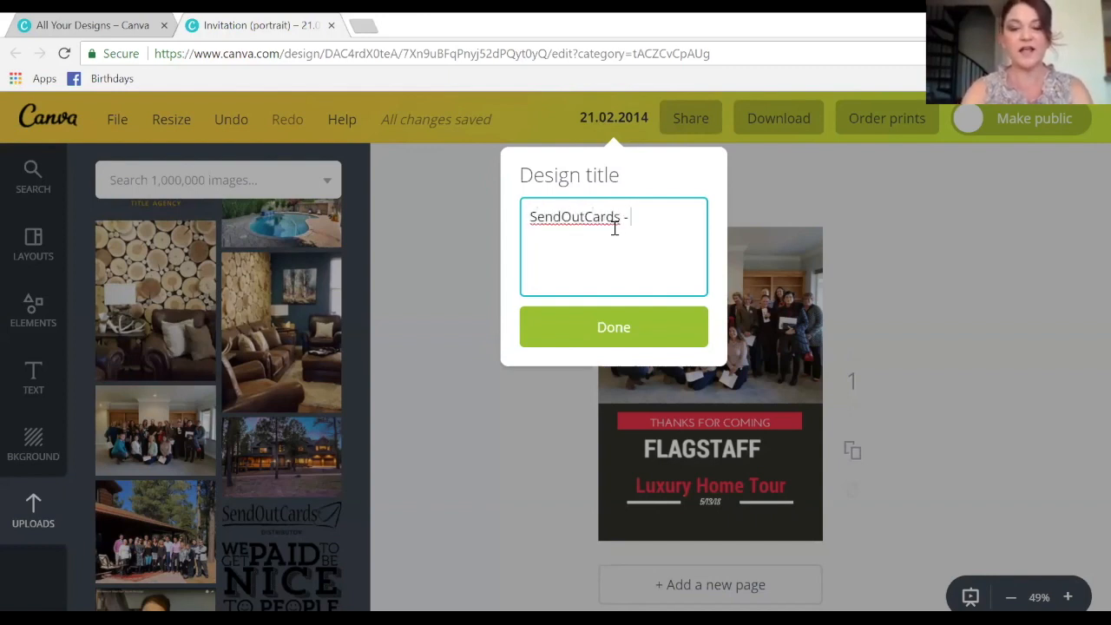
{"action": "type", "text": " luxury"}
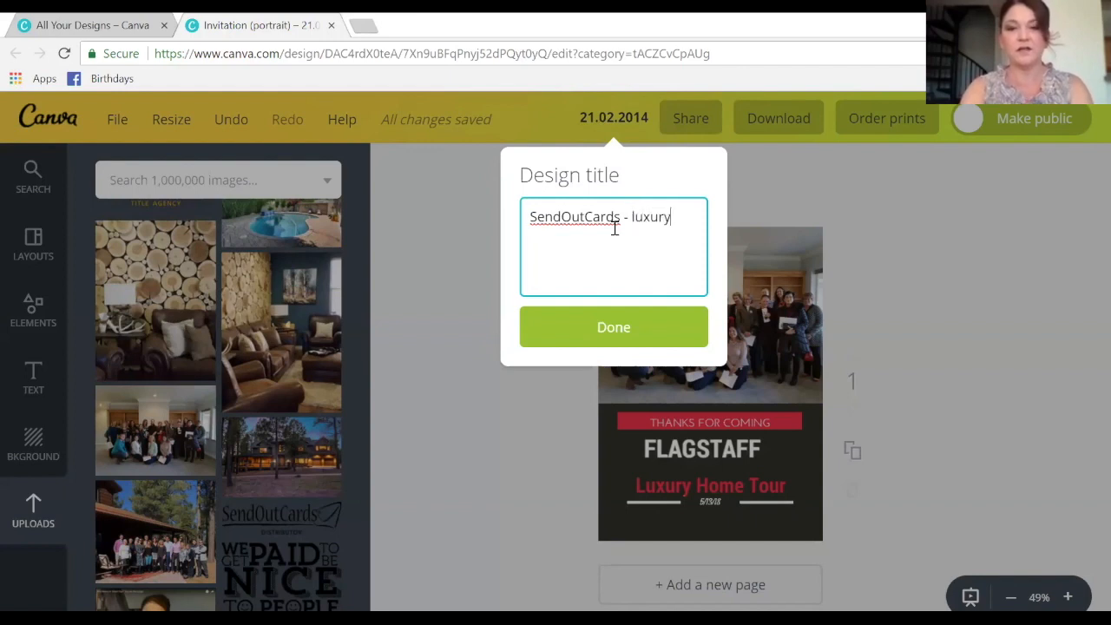
{"action": "type", "text": " home tour"}
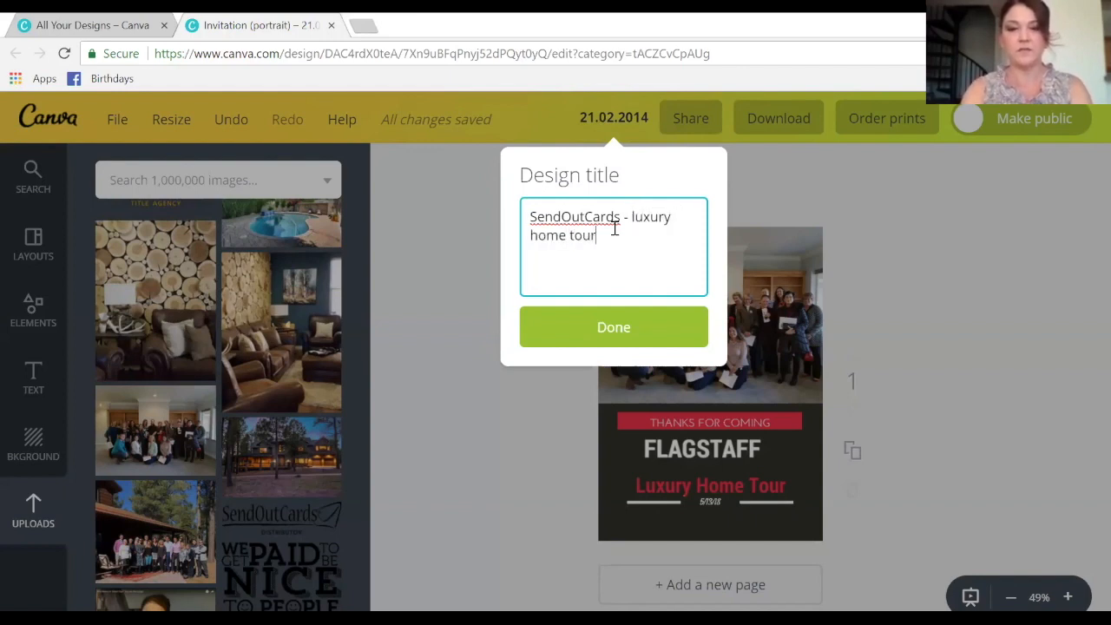
{"action": "type", "text": " thank you"}
{"action": "left_click", "coordinate": [603, 328]}
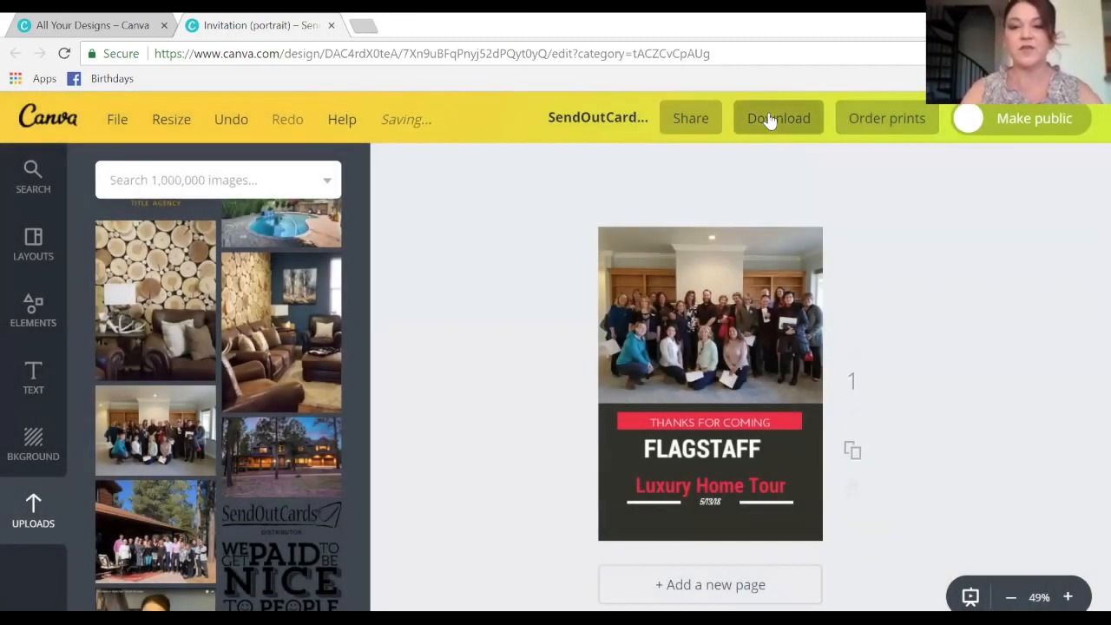
- Download the FLAGSTAFF card as a JPG file and dismiss the download-ready message
{"action": "left_click", "coordinate": [770, 119]}
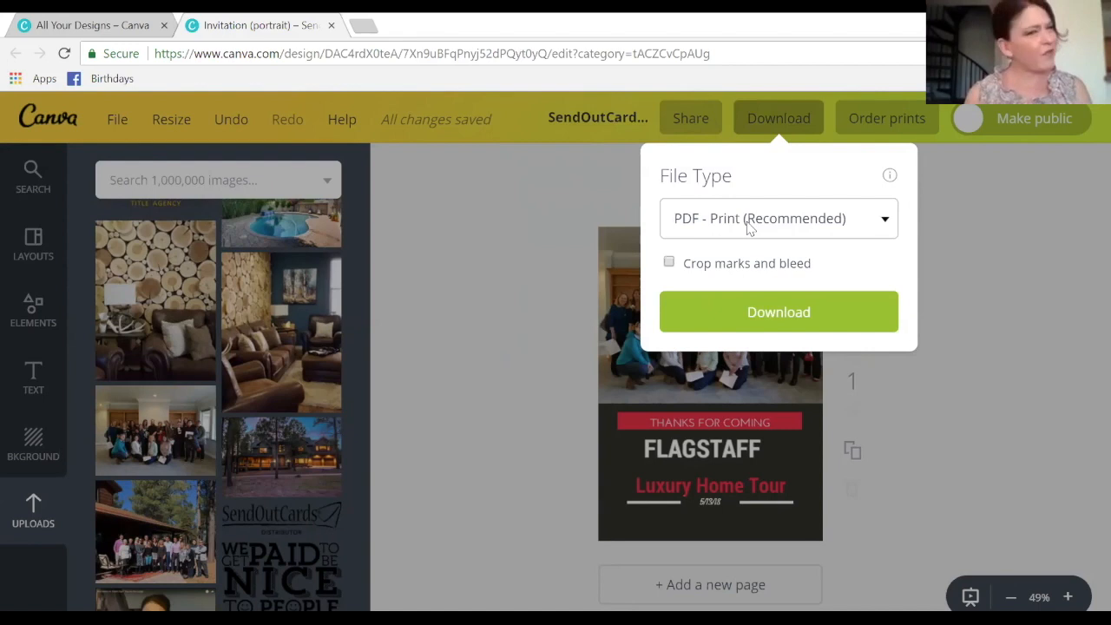
{"action": "left_click", "coordinate": [834, 218]}
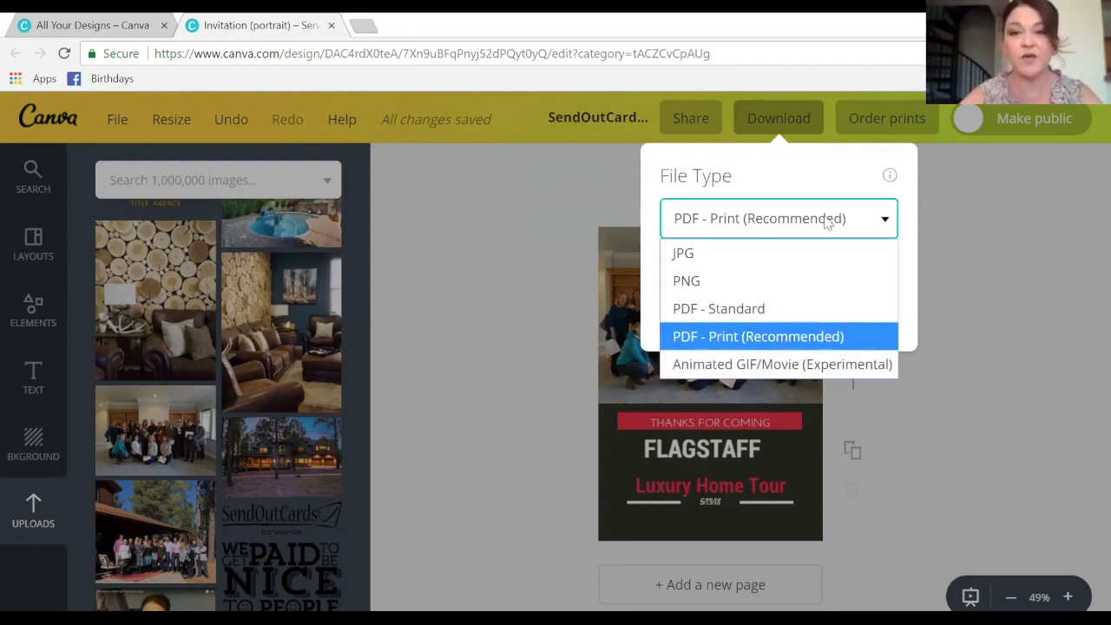
{"action": "left_click", "coordinate": [782, 267]}
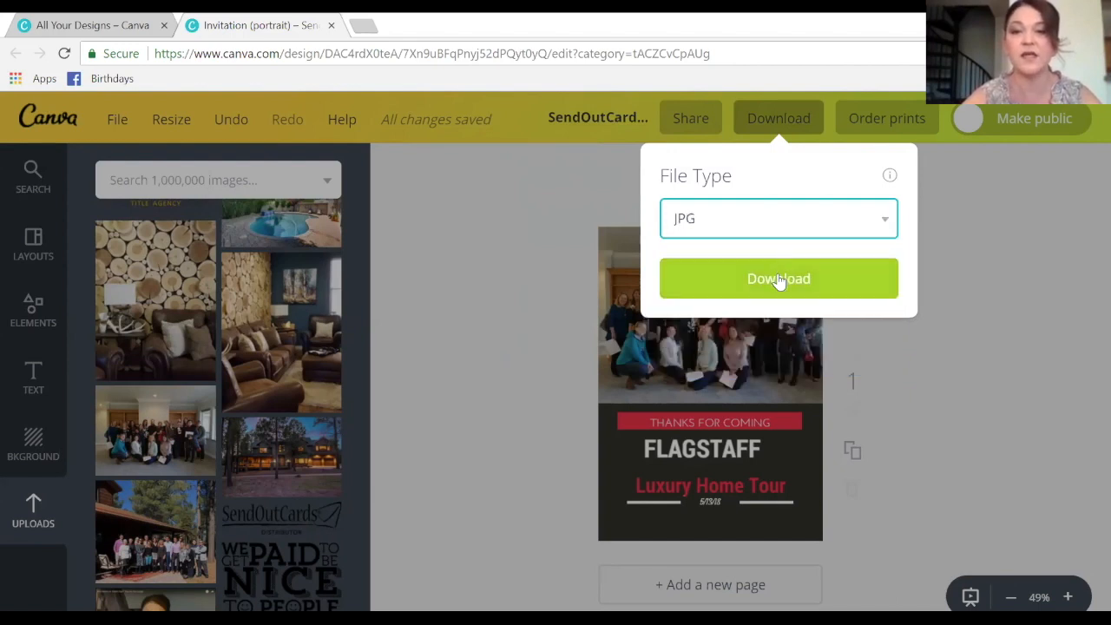
{"action": "left_click", "coordinate": [793, 274]}
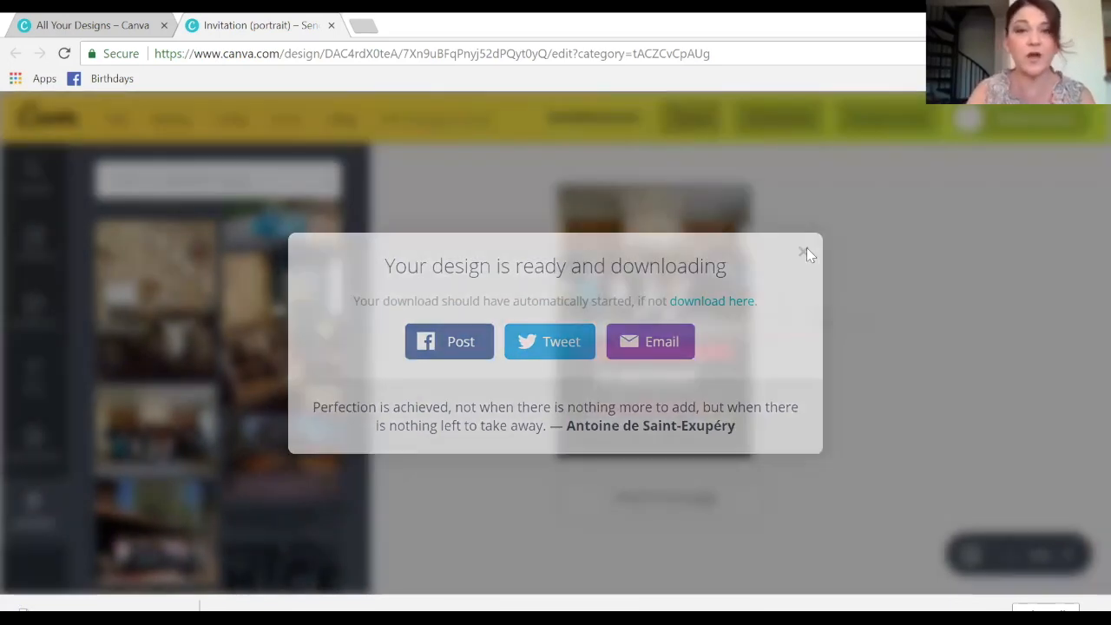
{"action": "left_click", "coordinate": [806, 254]}
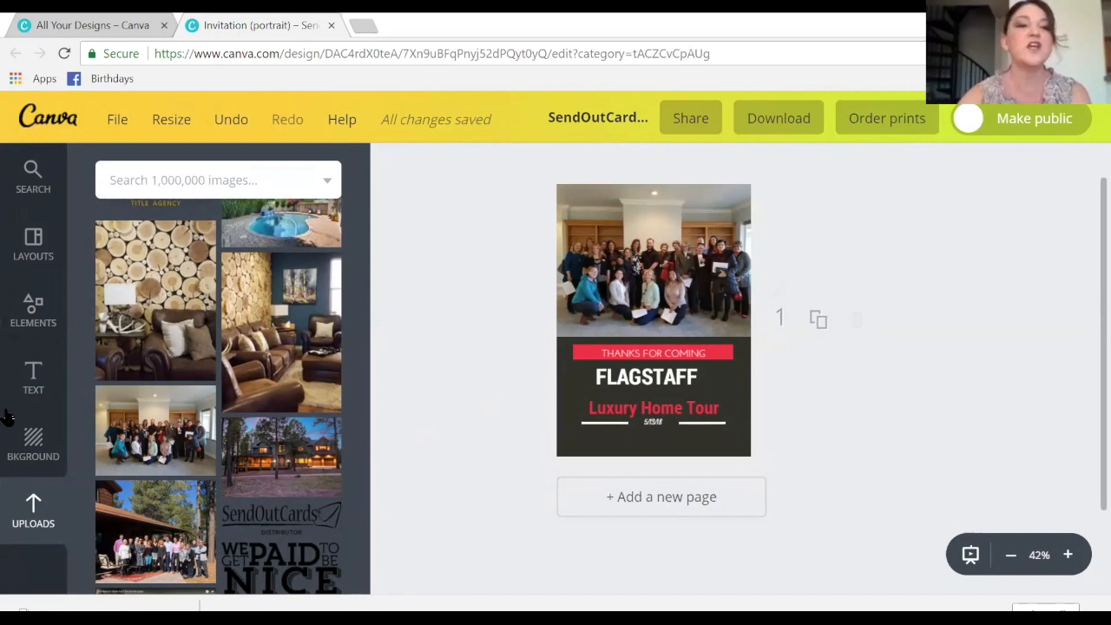
- From the home page, begin a custom-dimension design and enter trial width and height values
{"action": "left_click", "coordinate": [39, 126]}
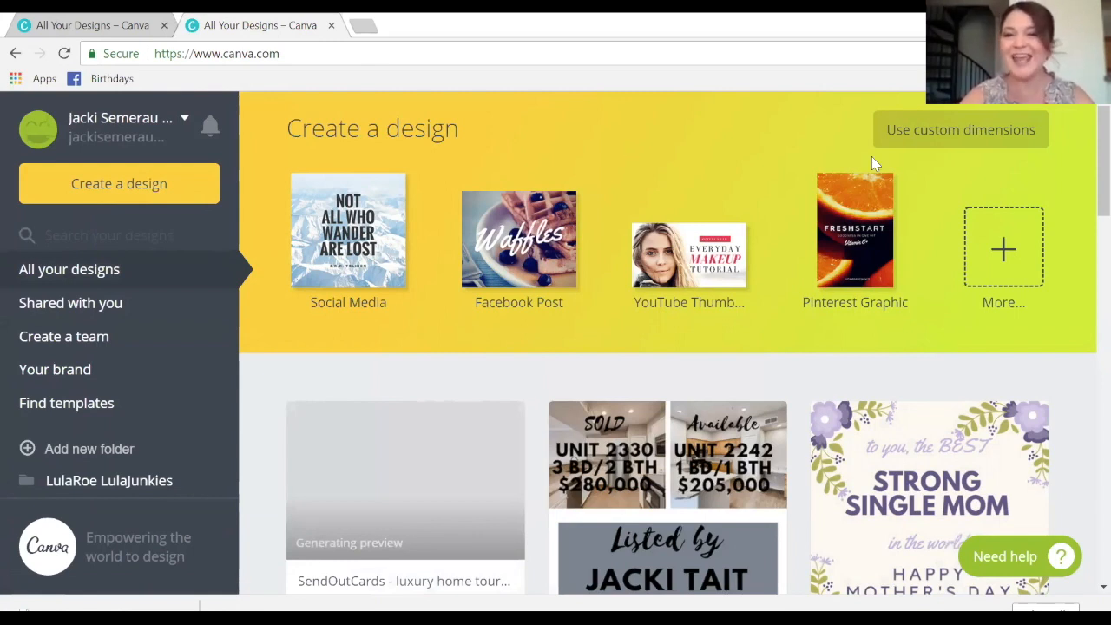
{"action": "left_click", "coordinate": [928, 133]}
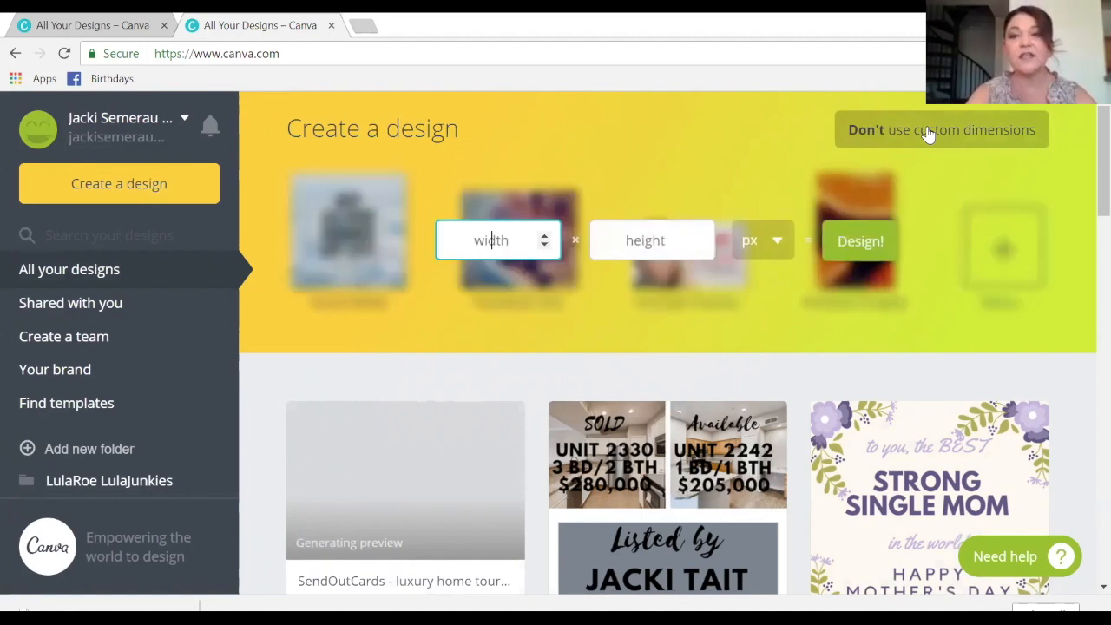
{"action": "type", "text": "5"}
{"action": "left_click", "coordinate": [675, 233]}
{"action": "type", "text": "7"}
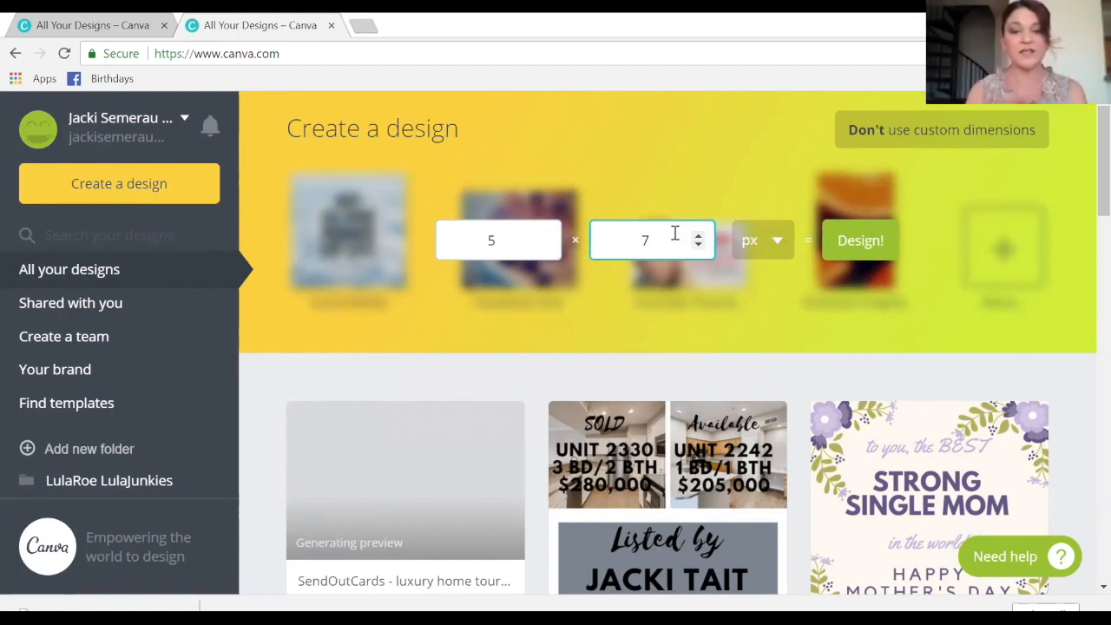
{"action": "left_click", "coordinate": [462, 249]}
{"action": "type", "text": "7"}
{"action": "left_click", "coordinate": [590, 243]}
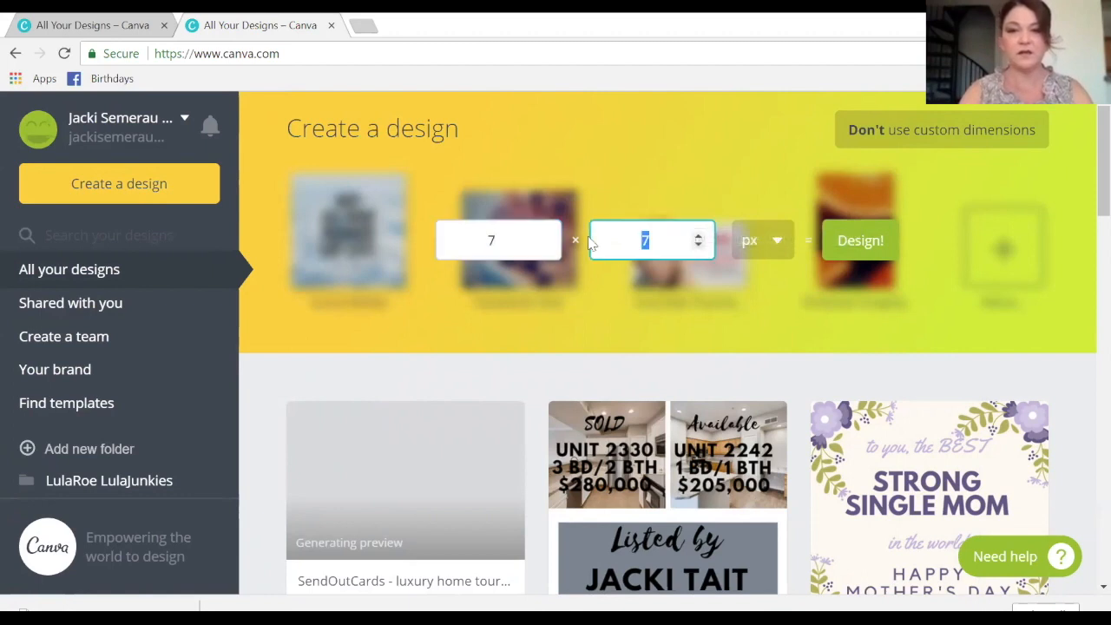
{"action": "type", "text": "5"}
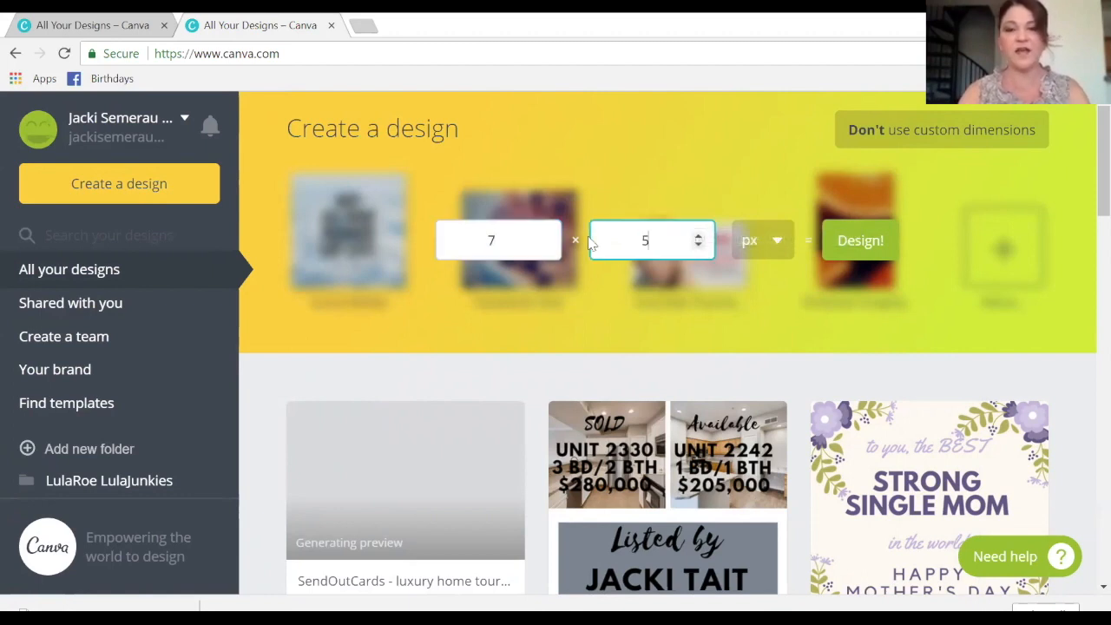
- Switch units to inches, set width 5 and height 7, and create the design
{"action": "left_click", "coordinate": [775, 240]}
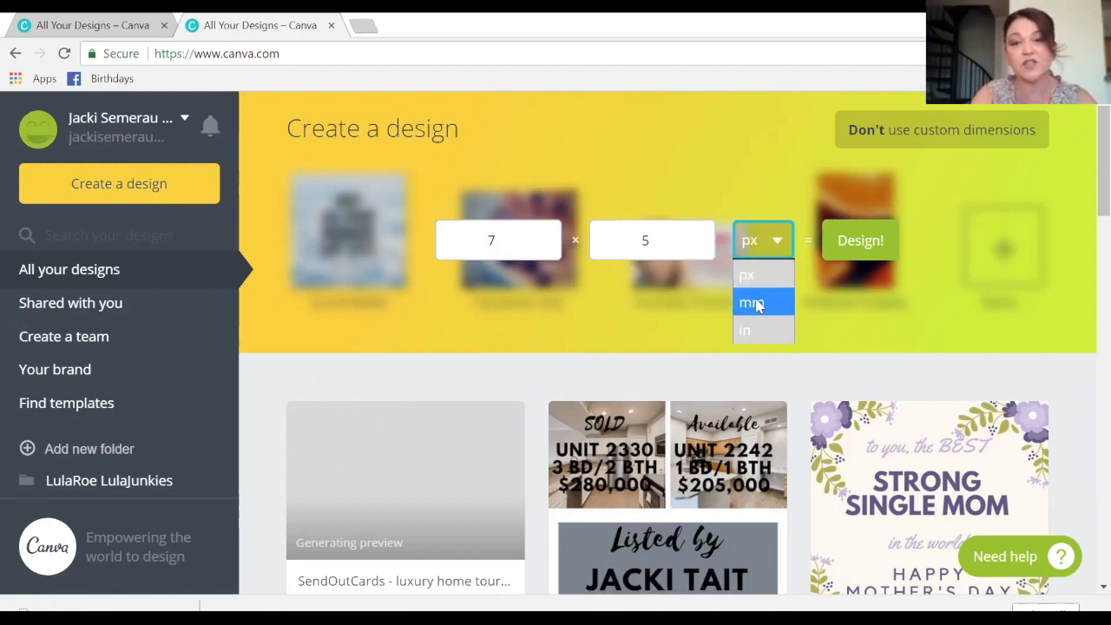
{"action": "left_click", "coordinate": [756, 335]}
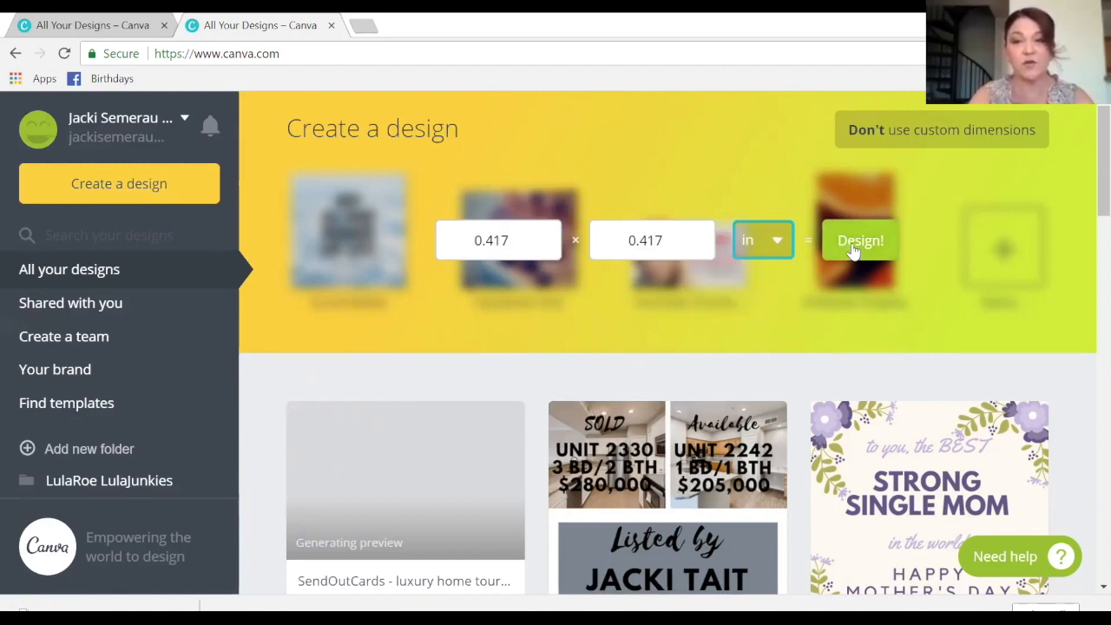
{"action": "left_click", "coordinate": [513, 241]}
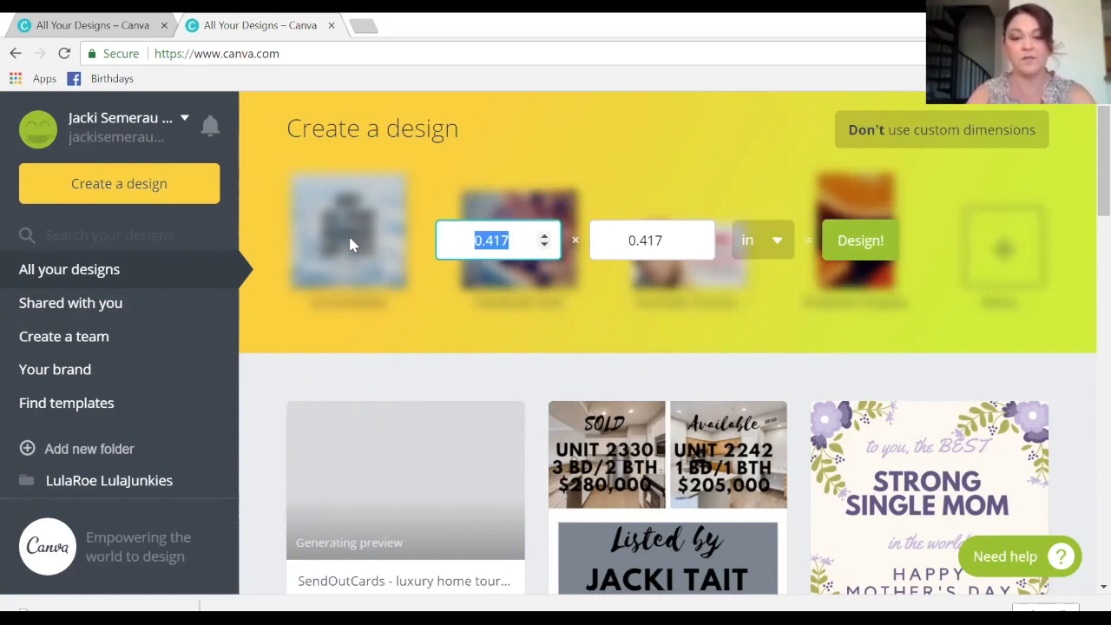
{"action": "type", "text": "5"}
{"action": "key", "text": "Tab"}
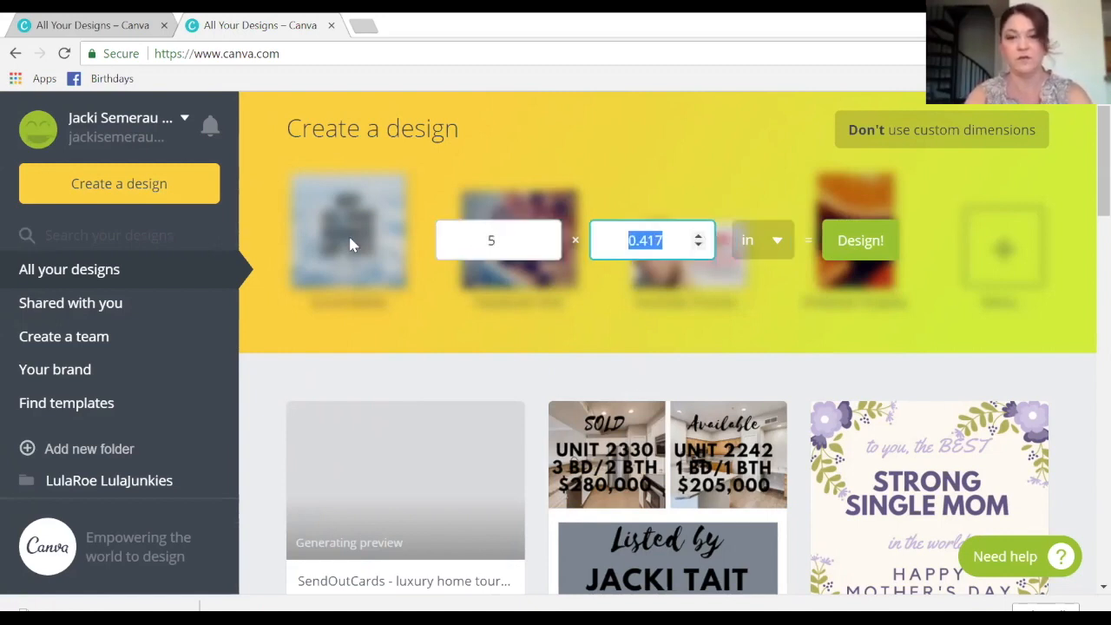
{"action": "type", "text": "7"}
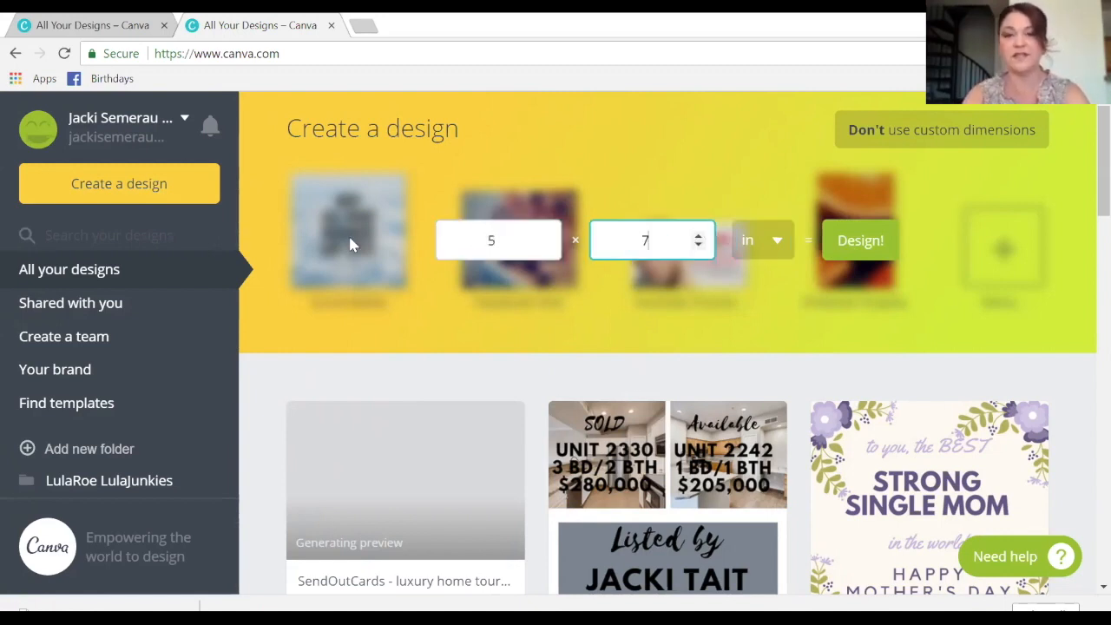
{"action": "left_click", "coordinate": [868, 246]}
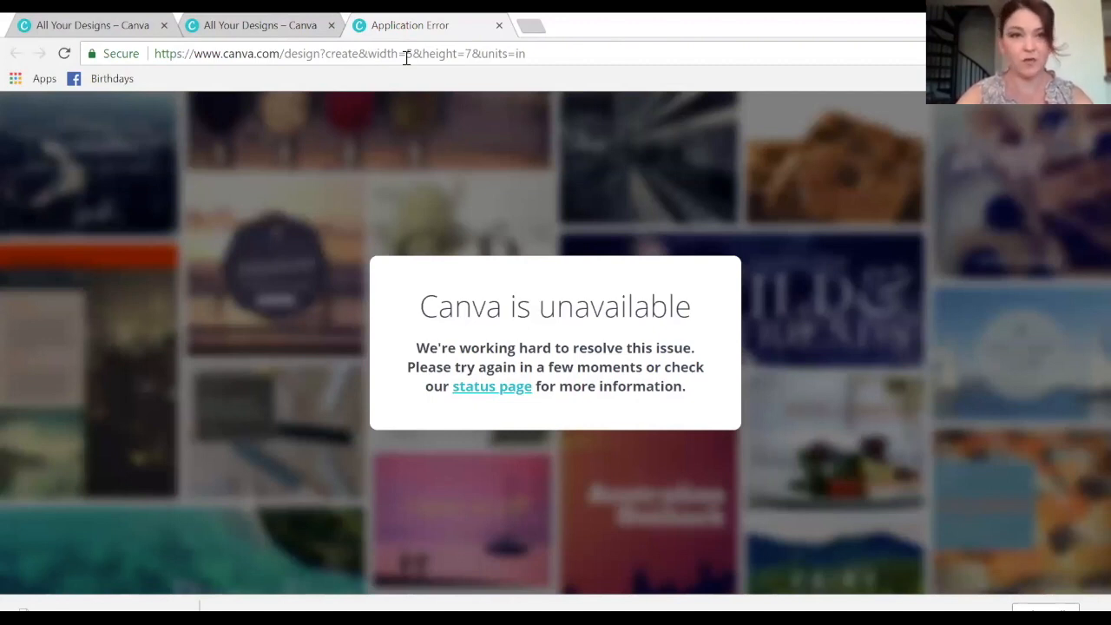
- Close the 'Canva is unavailable' tab and create the 5 × 7 in custom design again
{"action": "key", "text": "ctrl+w"}
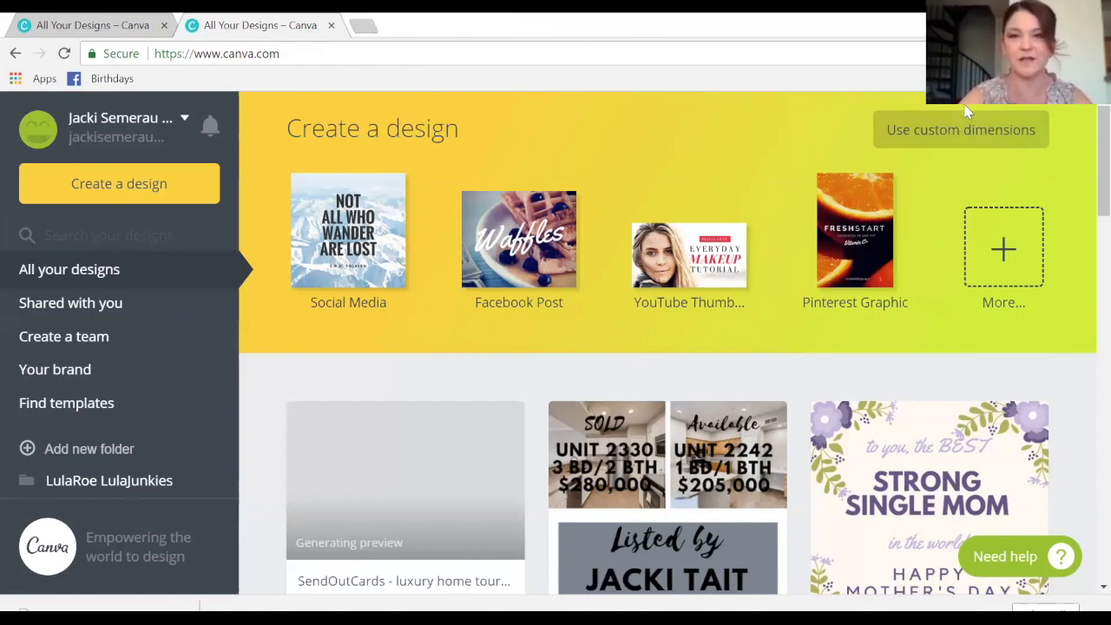
{"action": "left_click", "coordinate": [958, 139]}
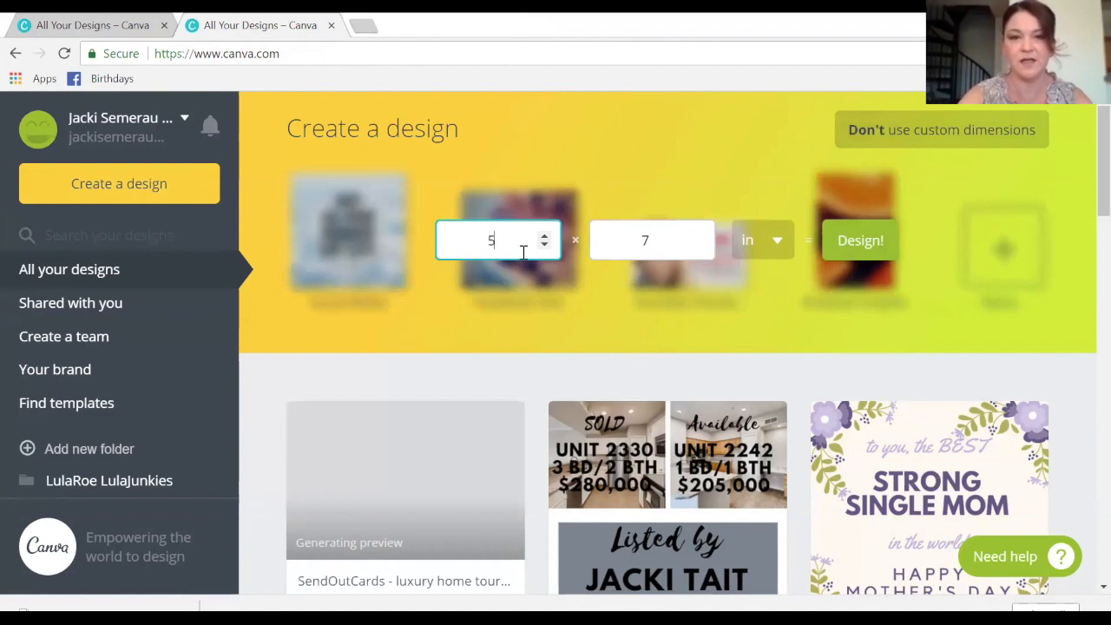
{"action": "left_click", "coordinate": [854, 256]}
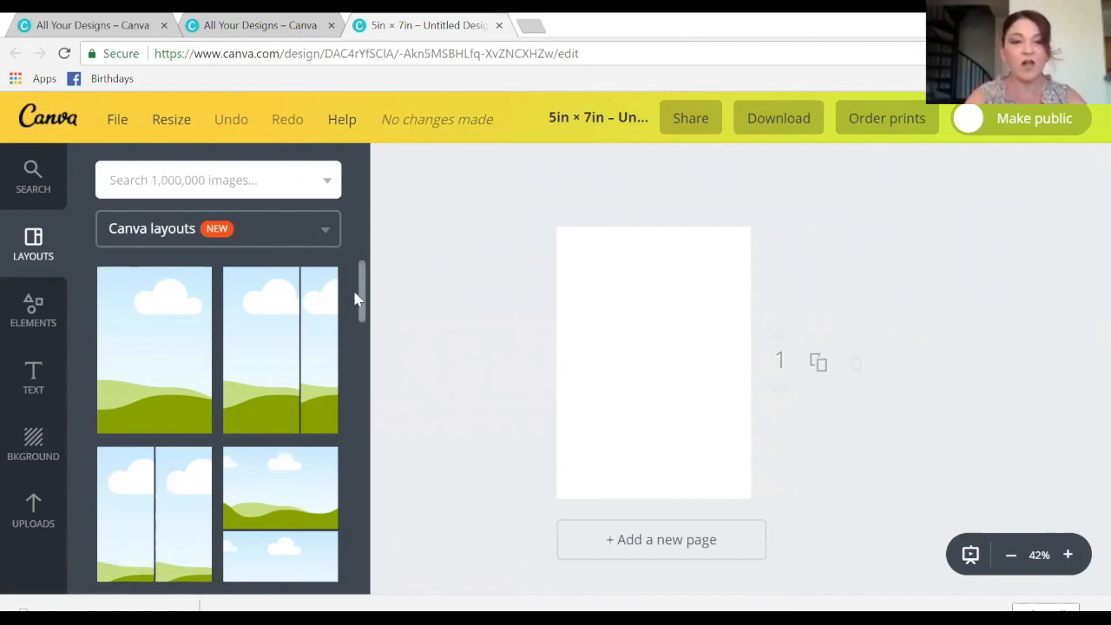
- Apply the 2-1-2 five-frame photo grid layout to the 5 × 7 in page
{"action": "left_click_drag", "start_coordinate": [363, 293], "coordinate": [357, 379]}
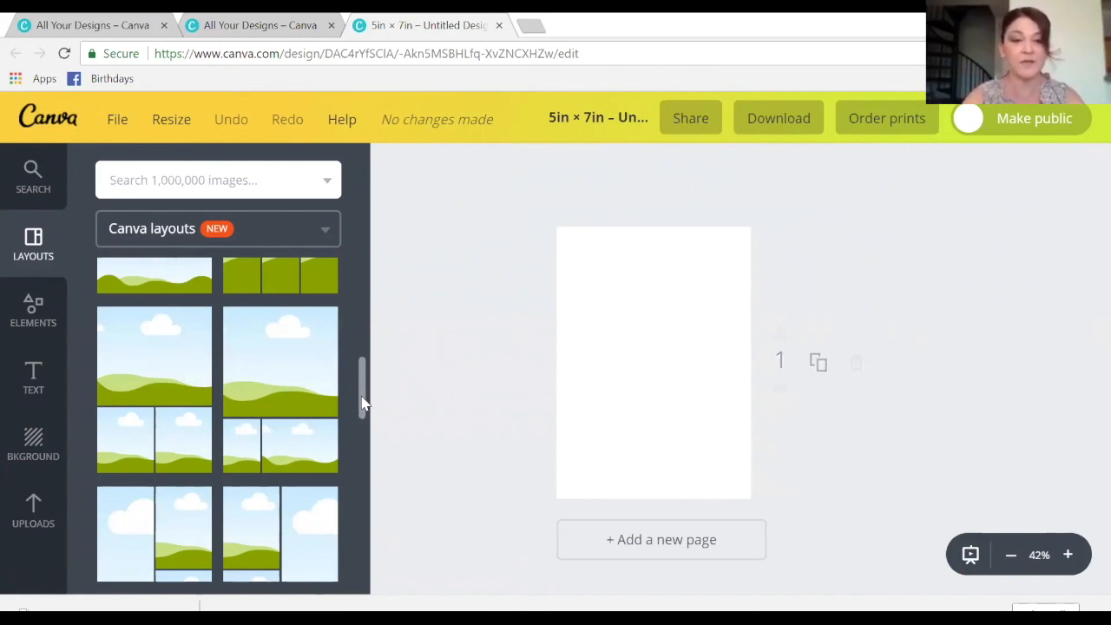
{"action": "left_click_drag", "start_coordinate": [362, 400], "coordinate": [357, 533]}
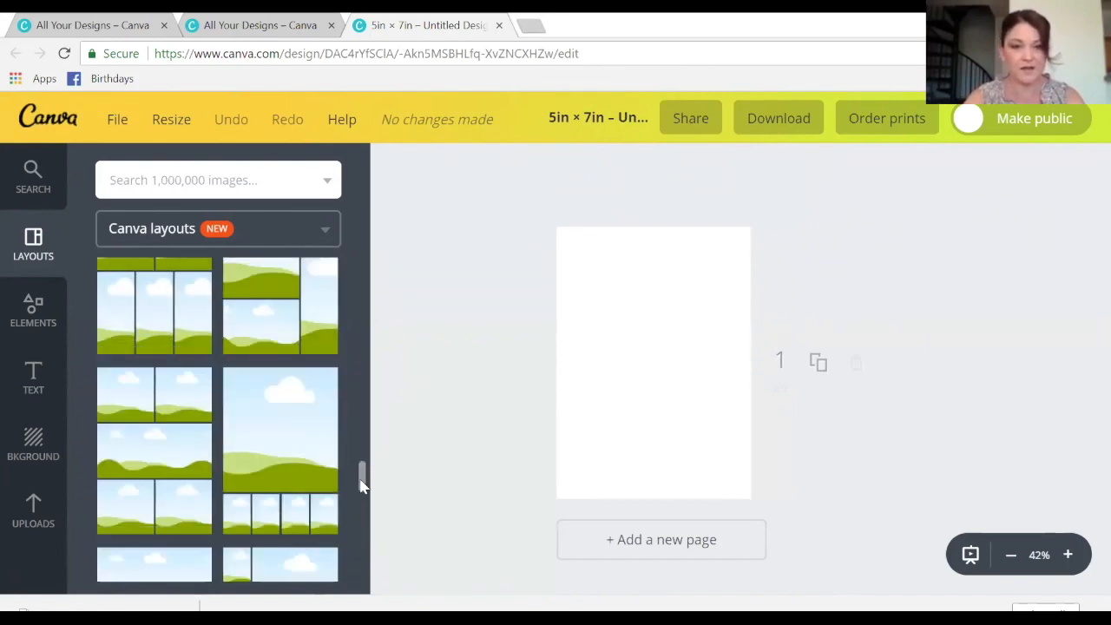
{"action": "left_click", "coordinate": [161, 456]}
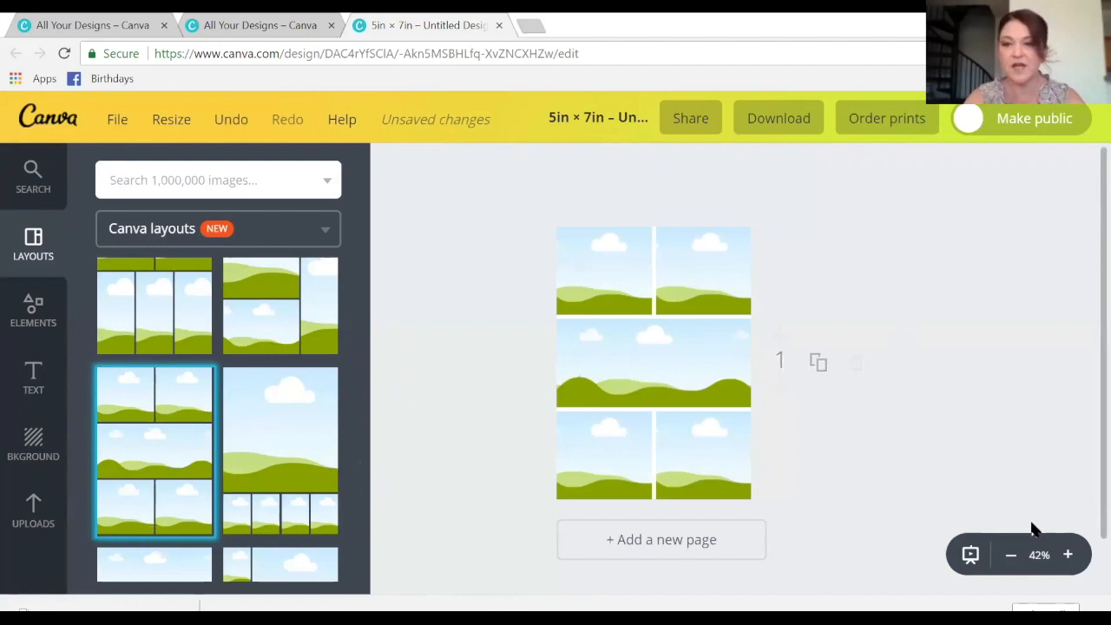
{"action": "left_click", "coordinate": [1068, 555]}
{"action": "left_click", "coordinate": [1068, 555]}
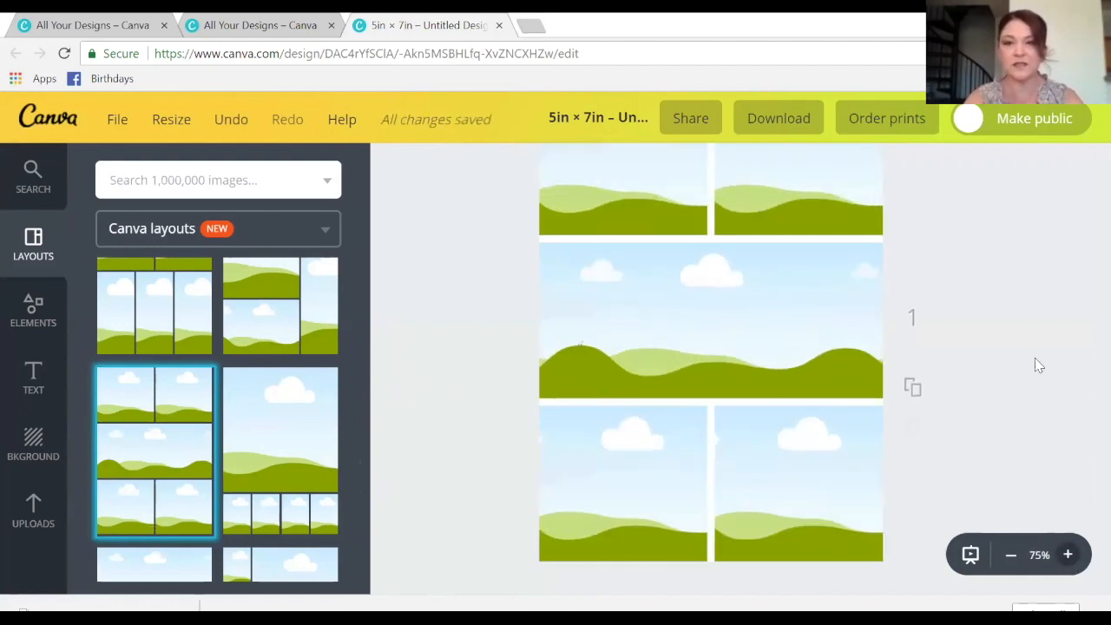
{"action": "left_click", "coordinate": [1011, 555]}
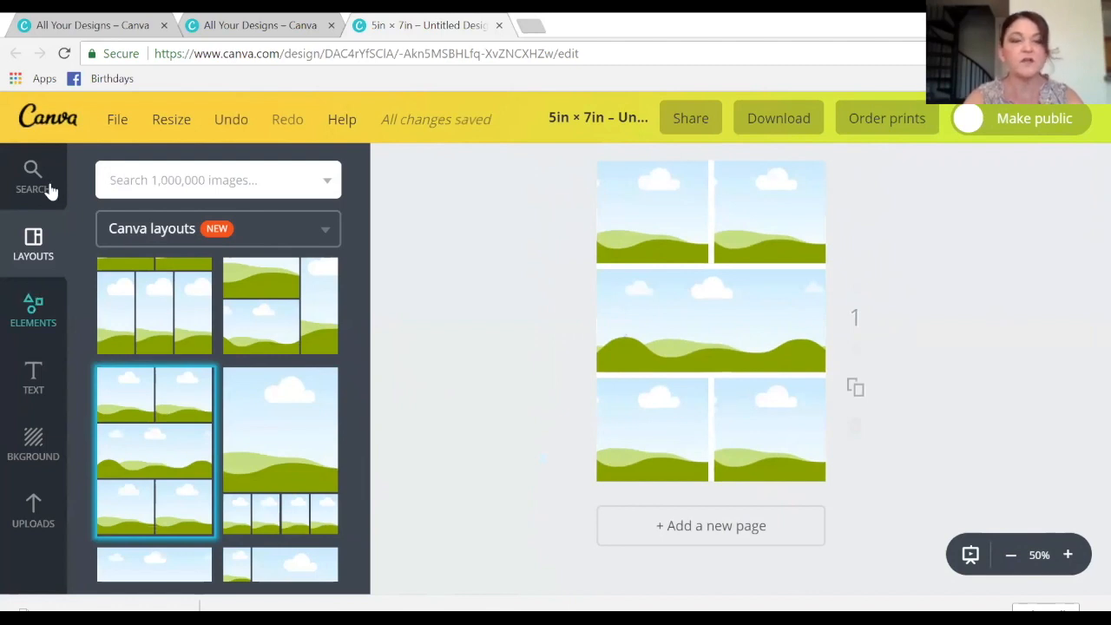
- Place the autumn park-bench photo from Free Photos into the collage's wide middle frame
{"action": "left_click", "coordinate": [35, 318]}
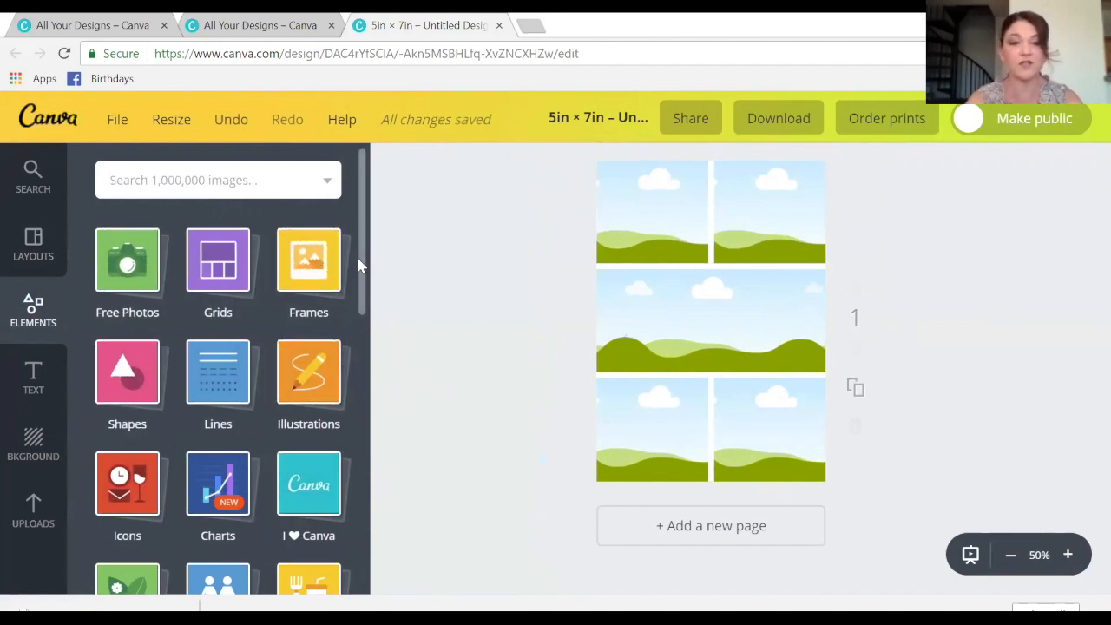
{"action": "mouse_move", "coordinate": [362, 269]}
{"action": "left_mouse_down"}
{"action": "mouse_move", "coordinate": [363, 287]}
{"action": "mouse_move", "coordinate": [363, 253]}
{"action": "left_mouse_up"}
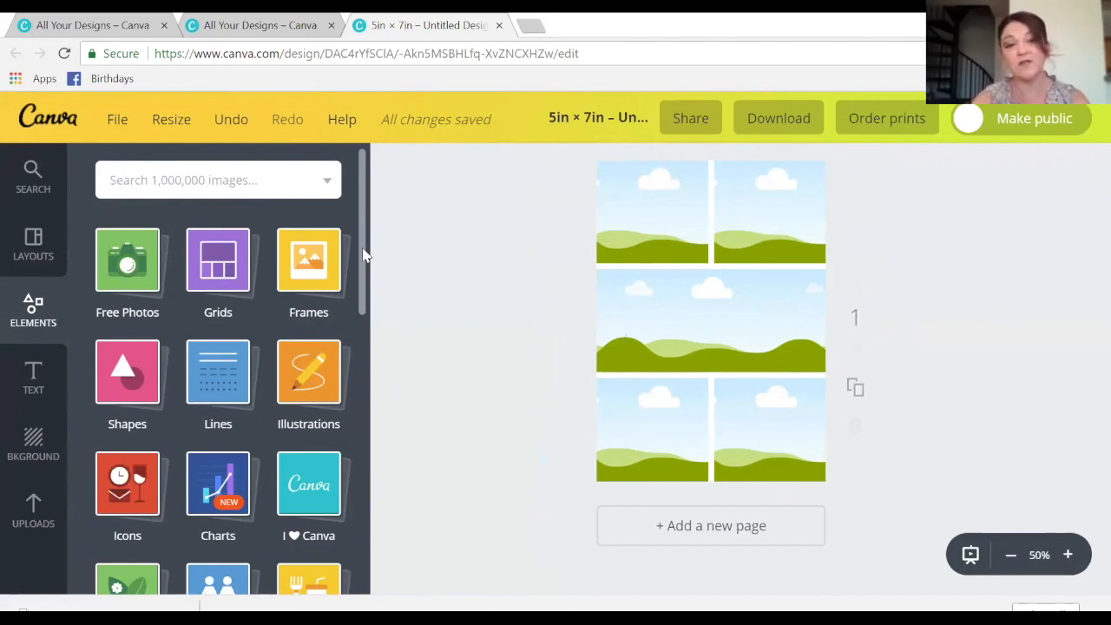
{"action": "left_click", "coordinate": [132, 261]}
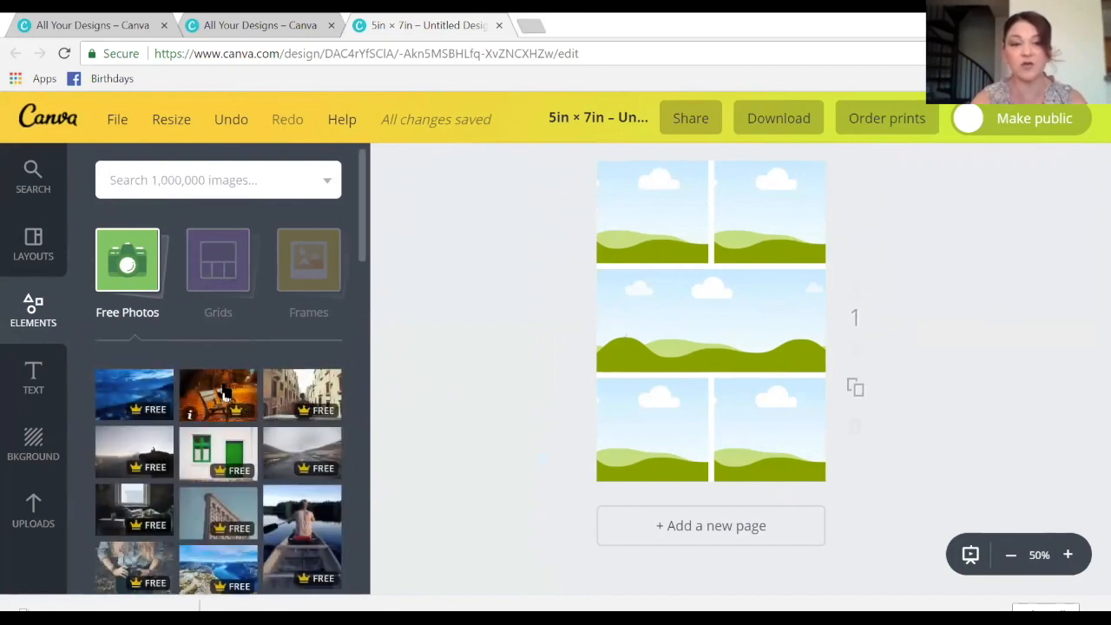
{"action": "left_click_drag", "start_coordinate": [486, 333], "coordinate": [674, 317]}
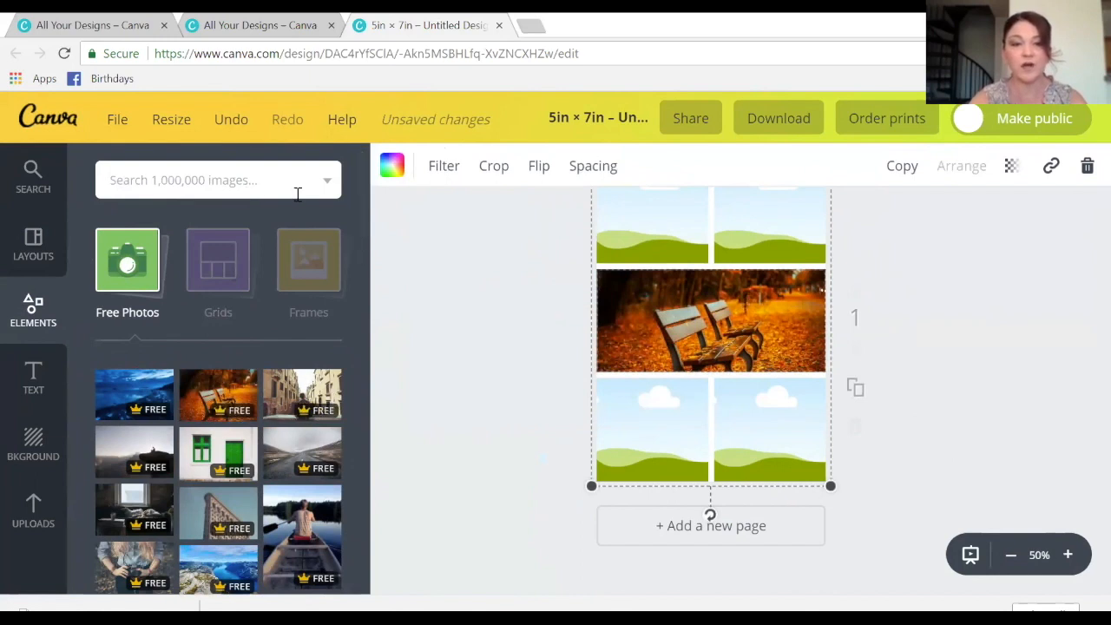
- Scroll the Free Photos results and close the list to return to Elements categories
{"action": "left_click_drag", "start_coordinate": [364, 219], "coordinate": [370, 386]}
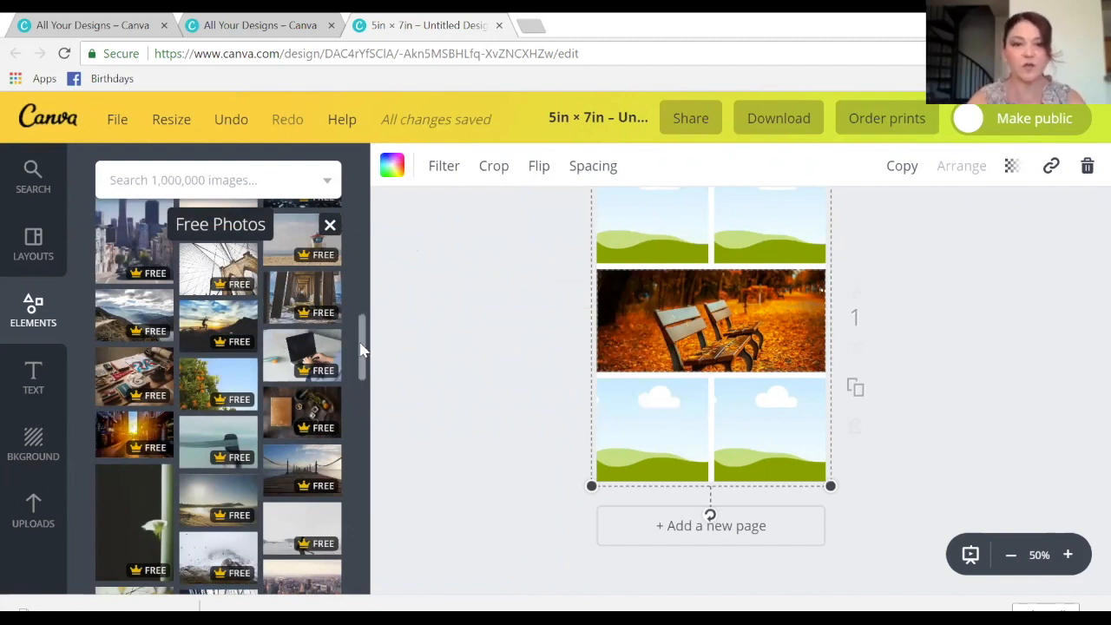
{"action": "scroll", "coordinate": [369, 230], "scroll_direction": "up", "scroll_amount": 2}
{"action": "left_click", "coordinate": [330, 225]}
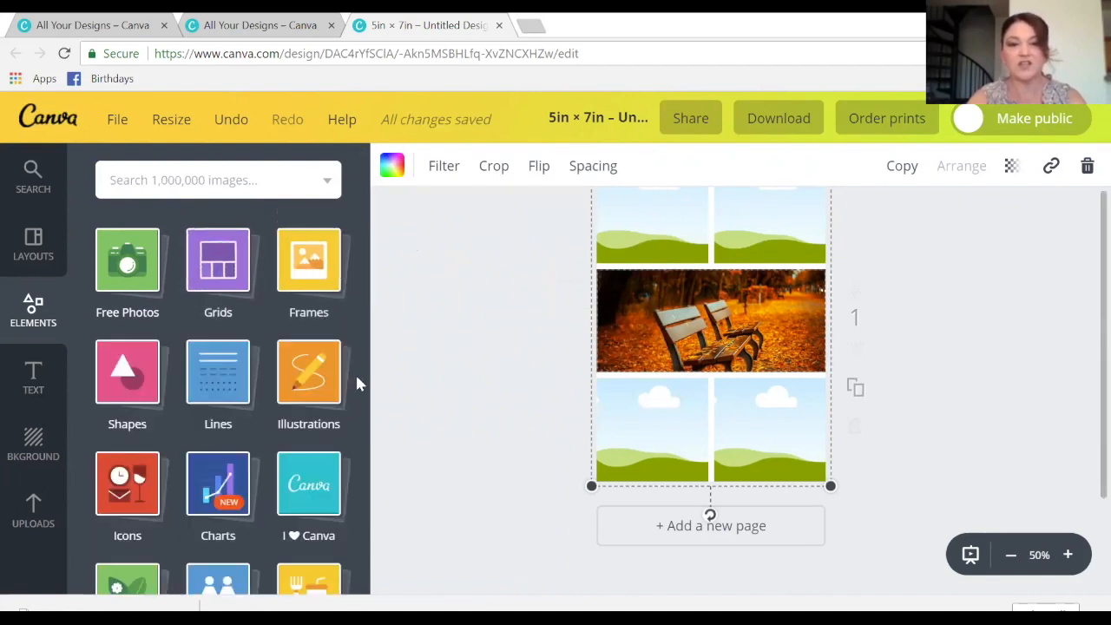
- Look through the Grids and Frames element collections, then bring up the Shapes collection
{"action": "left_click", "coordinate": [219, 275]}
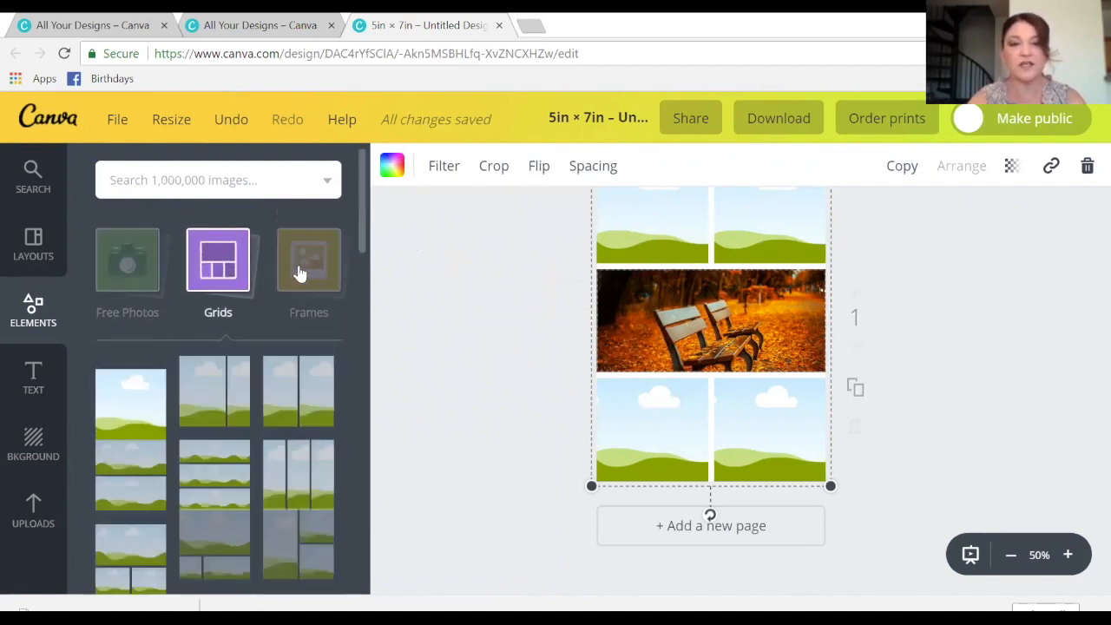
{"action": "left_click", "coordinate": [299, 273]}
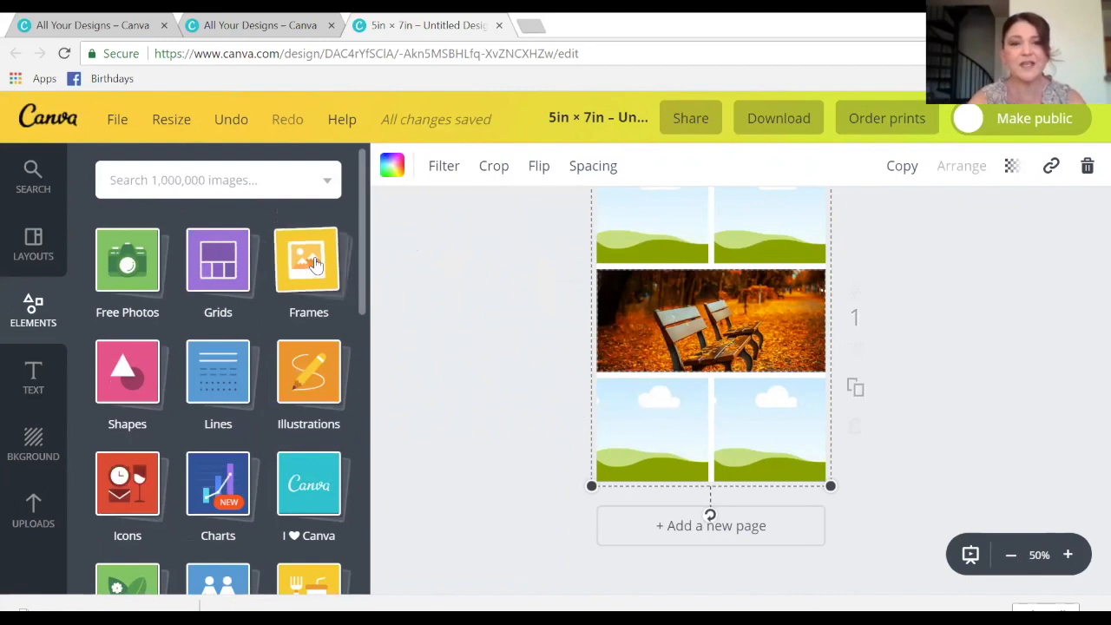
{"action": "left_click", "coordinate": [315, 265]}
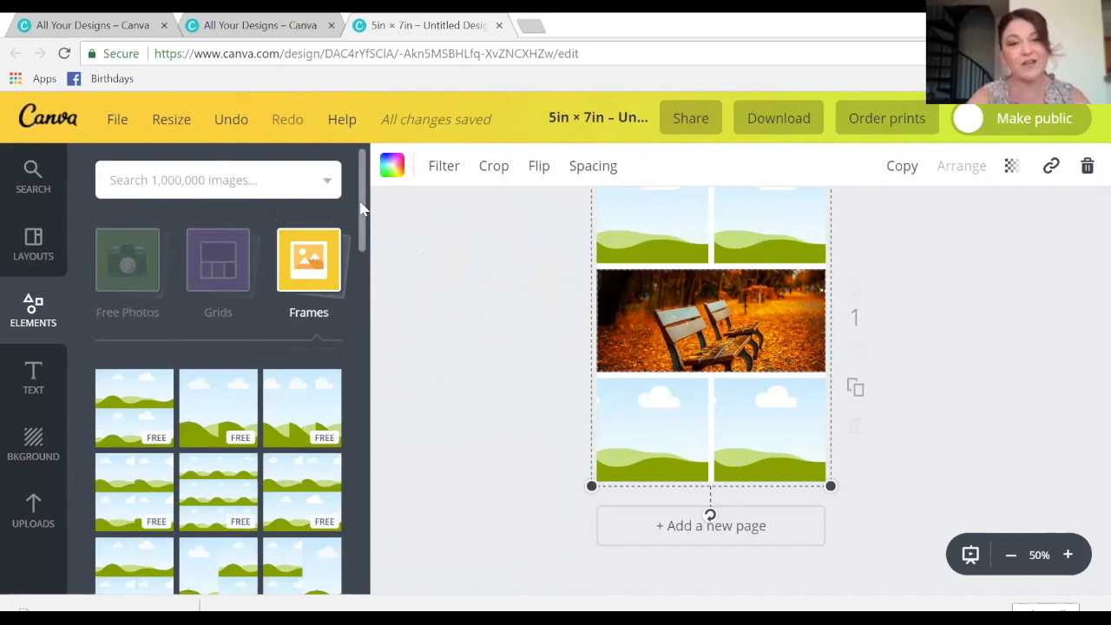
{"action": "scroll", "coordinate": [370, 287], "scroll_direction": "down", "scroll_amount": 5}
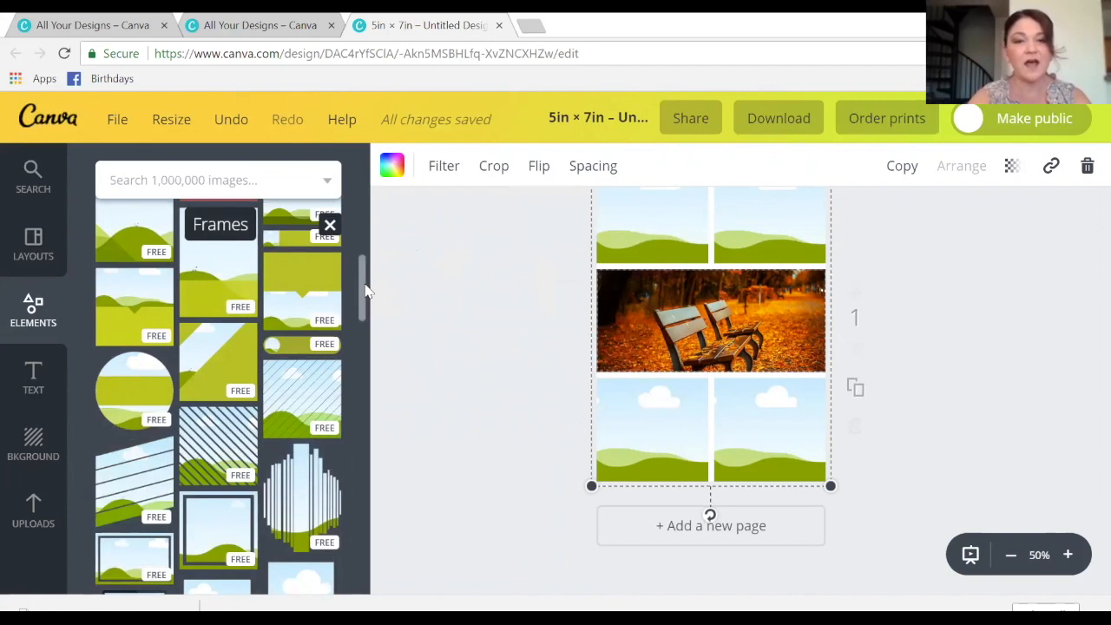
{"action": "scroll", "coordinate": [368, 235], "scroll_direction": "up", "scroll_amount": 2}
{"action": "scroll", "coordinate": [368, 234], "scroll_direction": "up", "scroll_amount": 5}
{"action": "left_click", "coordinate": [299, 289]}
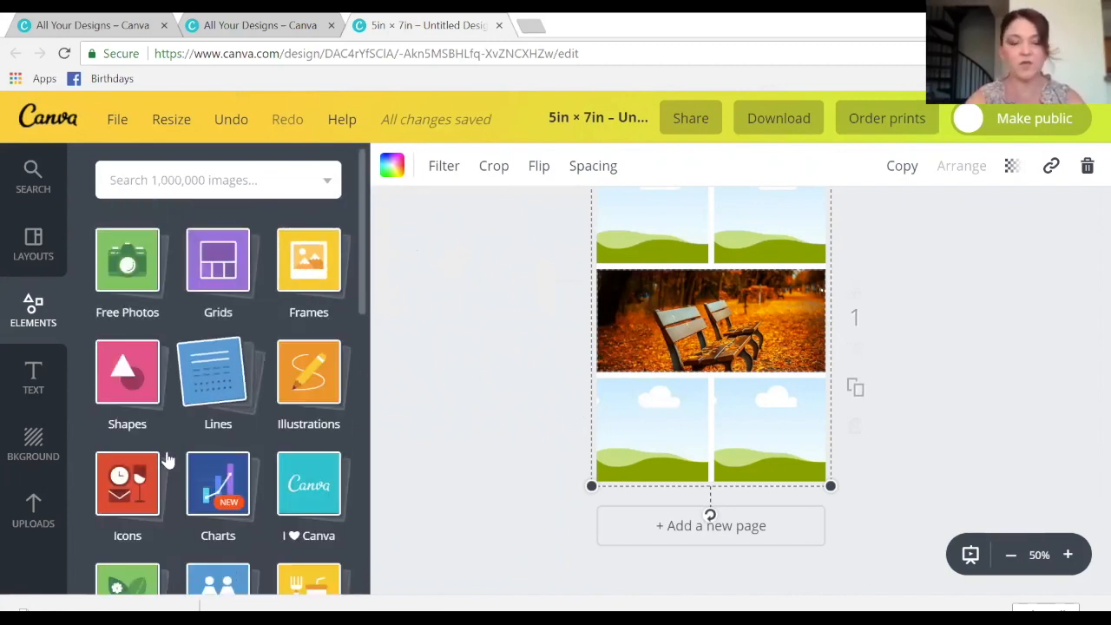
{"action": "left_click", "coordinate": [127, 401]}
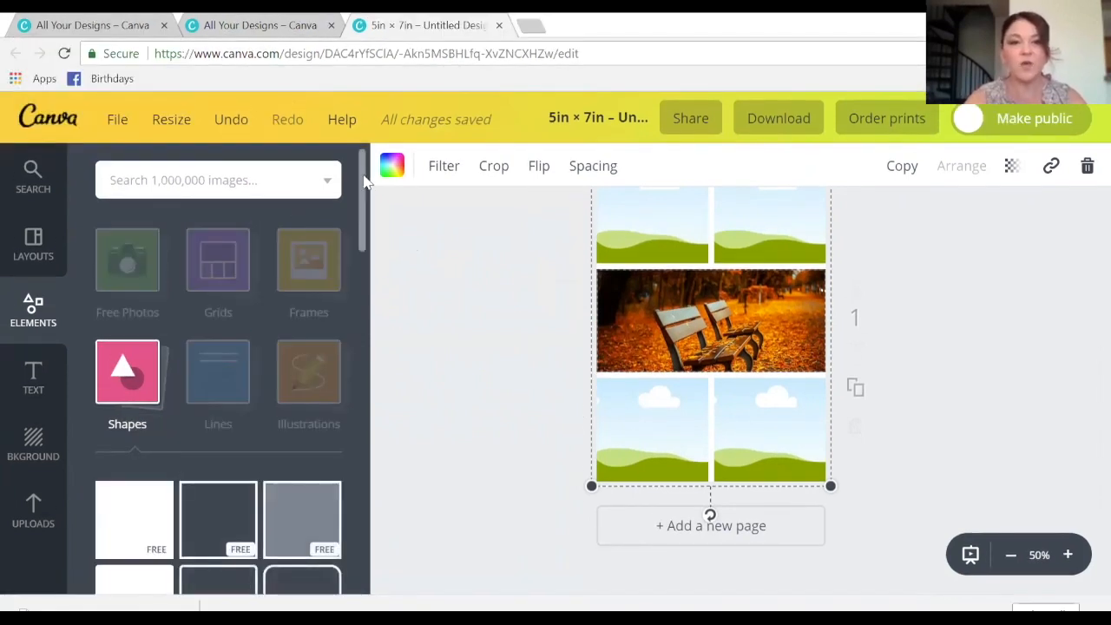
- Add a square shape over the collage with a gray fill and a white border
{"action": "left_click_drag", "start_coordinate": [364, 180], "coordinate": [375, 228]}
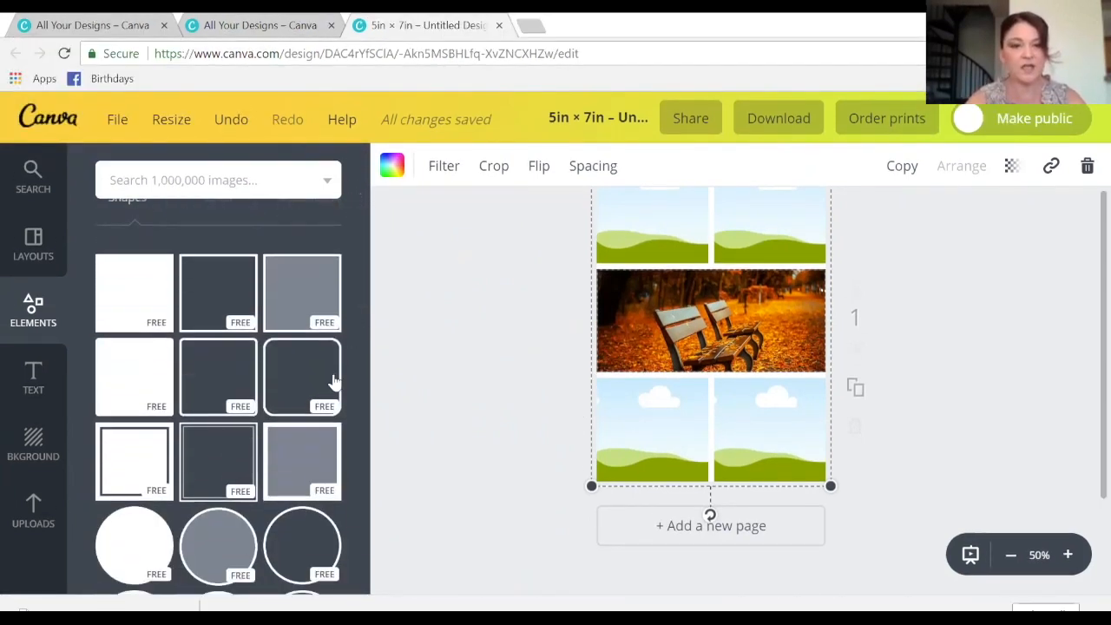
{"action": "left_click_drag", "start_coordinate": [308, 462], "coordinate": [719, 313]}
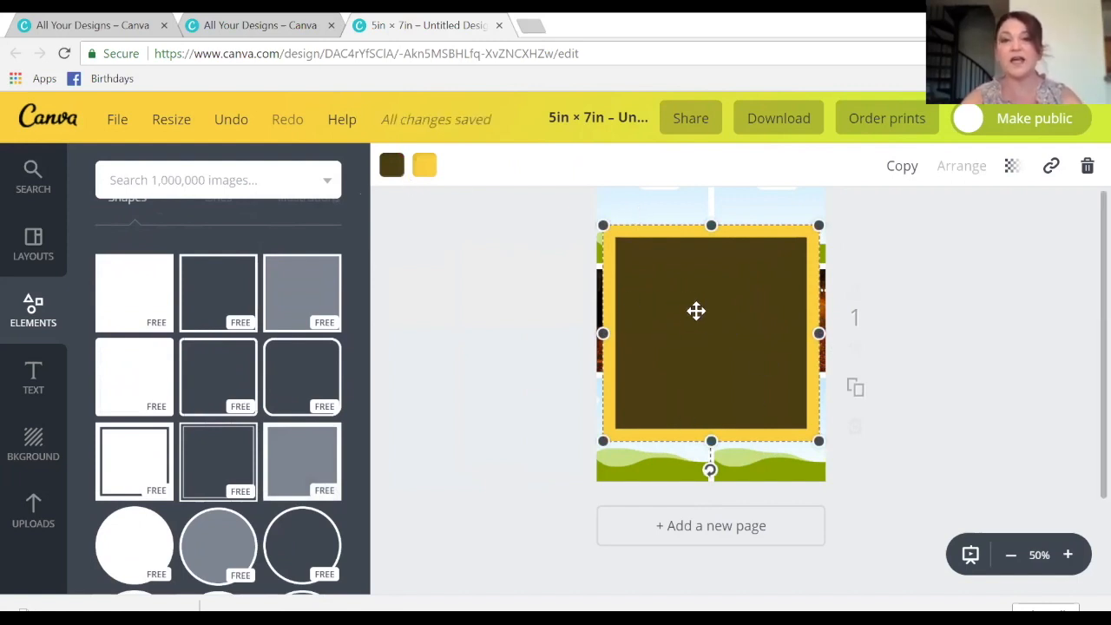
{"action": "left_click", "coordinate": [392, 167]}
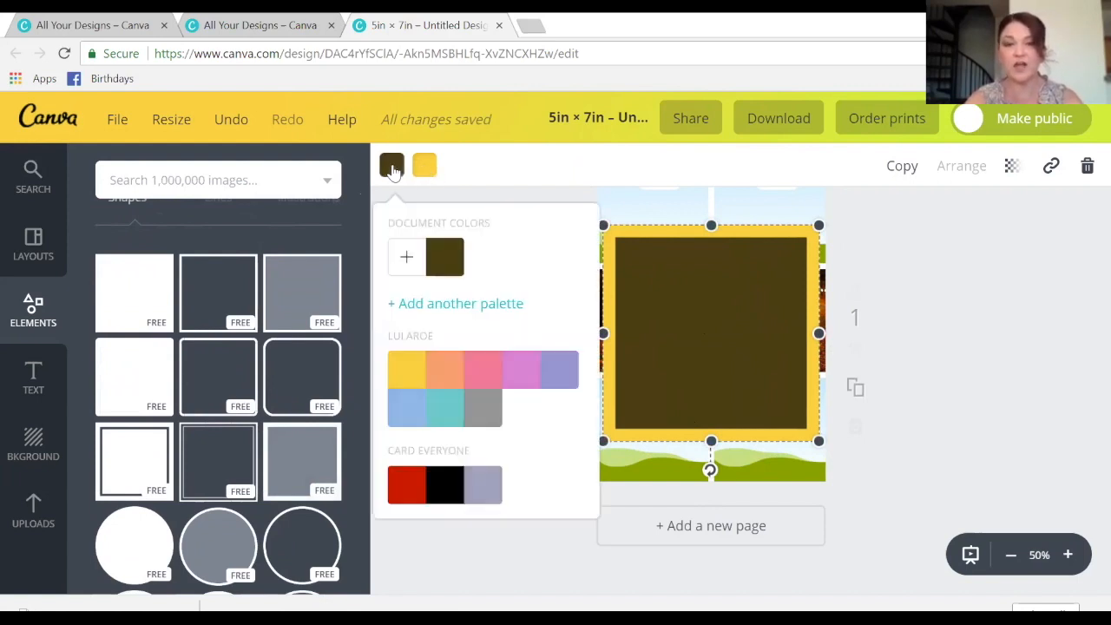
{"action": "left_click", "coordinate": [487, 417]}
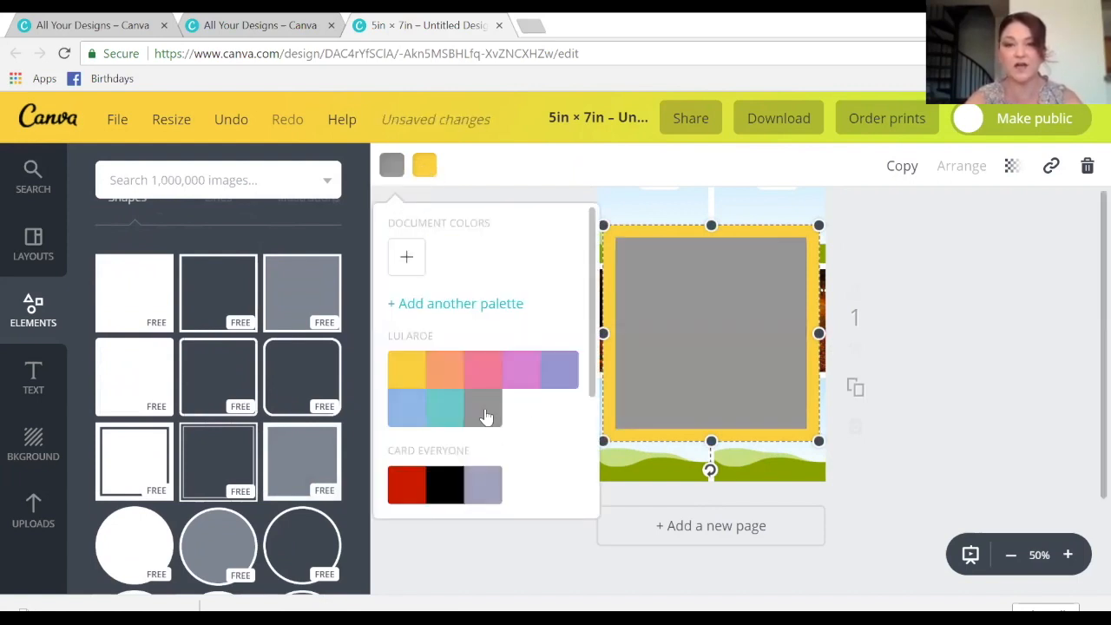
{"action": "left_click", "coordinate": [426, 172]}
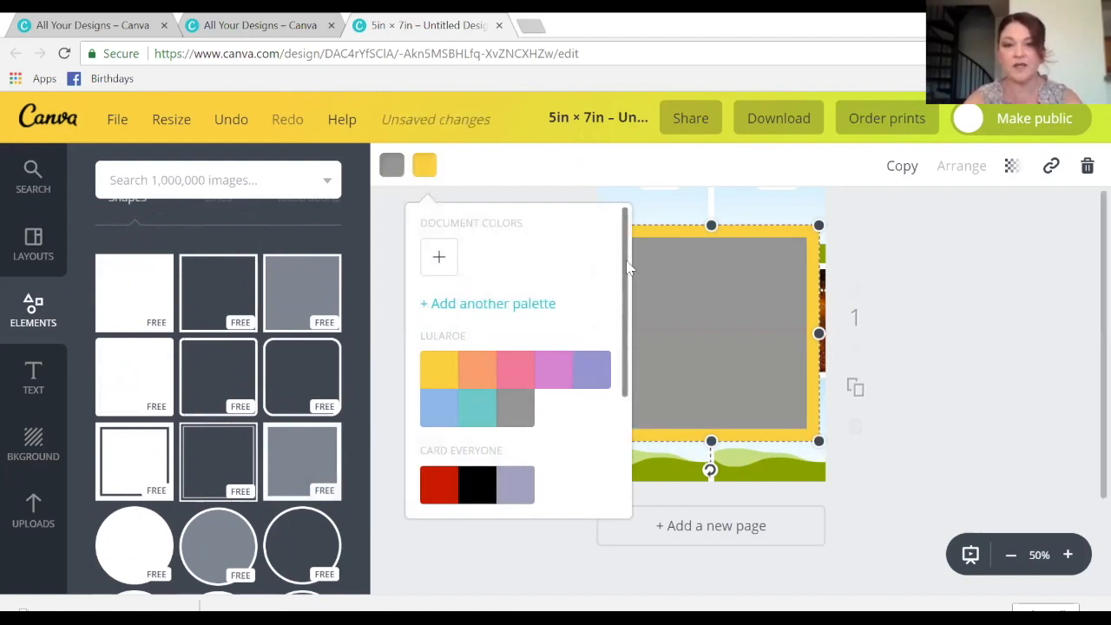
{"action": "scroll", "coordinate": [614, 365], "scroll_direction": "down", "scroll_amount": 2}
{"action": "left_click", "coordinate": [597, 478]}
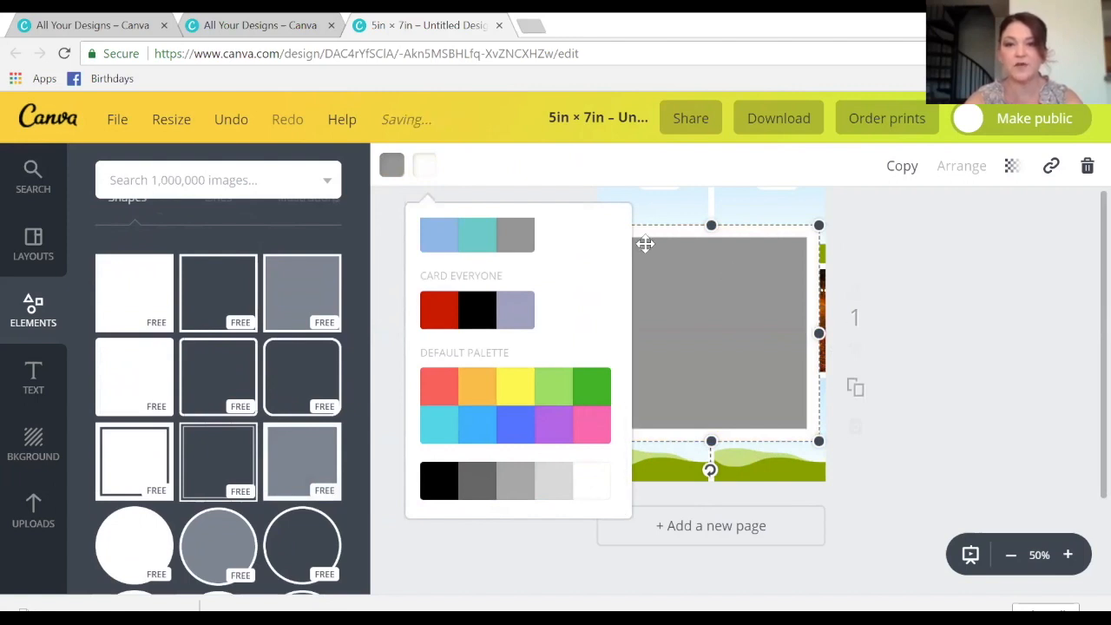
{"action": "left_click", "coordinate": [707, 341]}
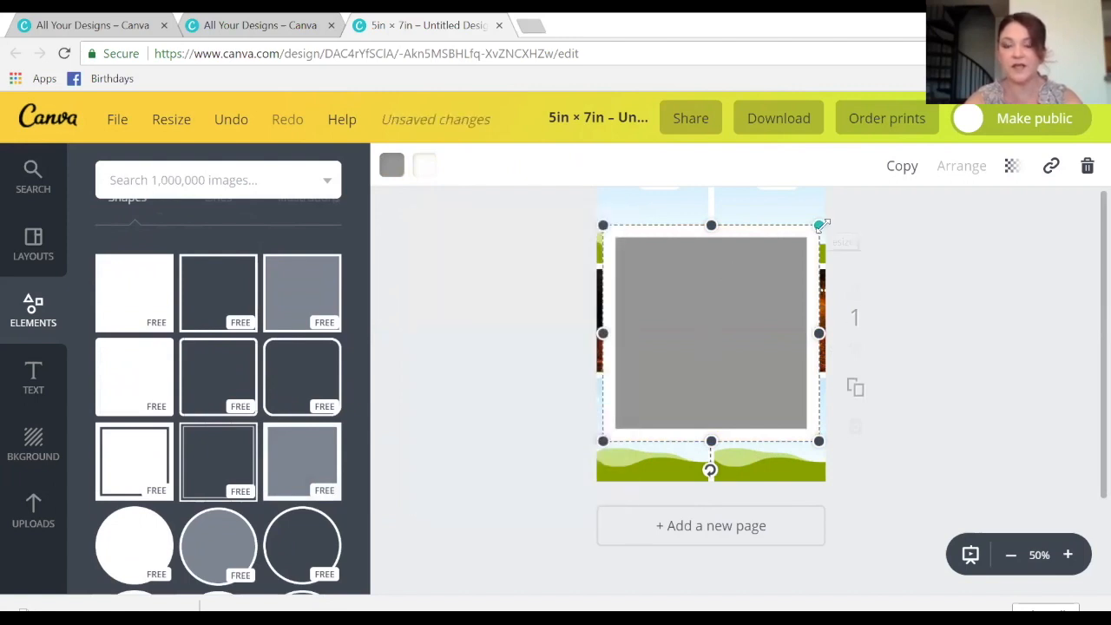
- Stretch the gray box edge to edge and fit its height to the middle row
{"action": "left_click_drag", "start_coordinate": [821, 334], "coordinate": [826, 333]}
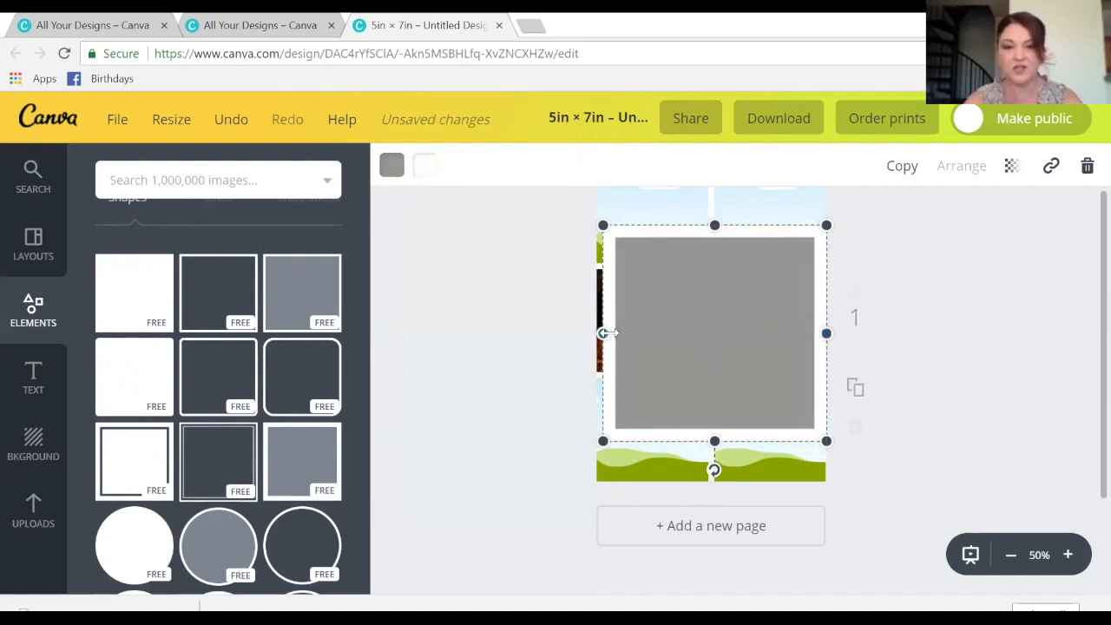
{"action": "left_click_drag", "start_coordinate": [605, 333], "coordinate": [594, 333]}
{"action": "left_click_drag", "start_coordinate": [710, 225], "coordinate": [712, 271]}
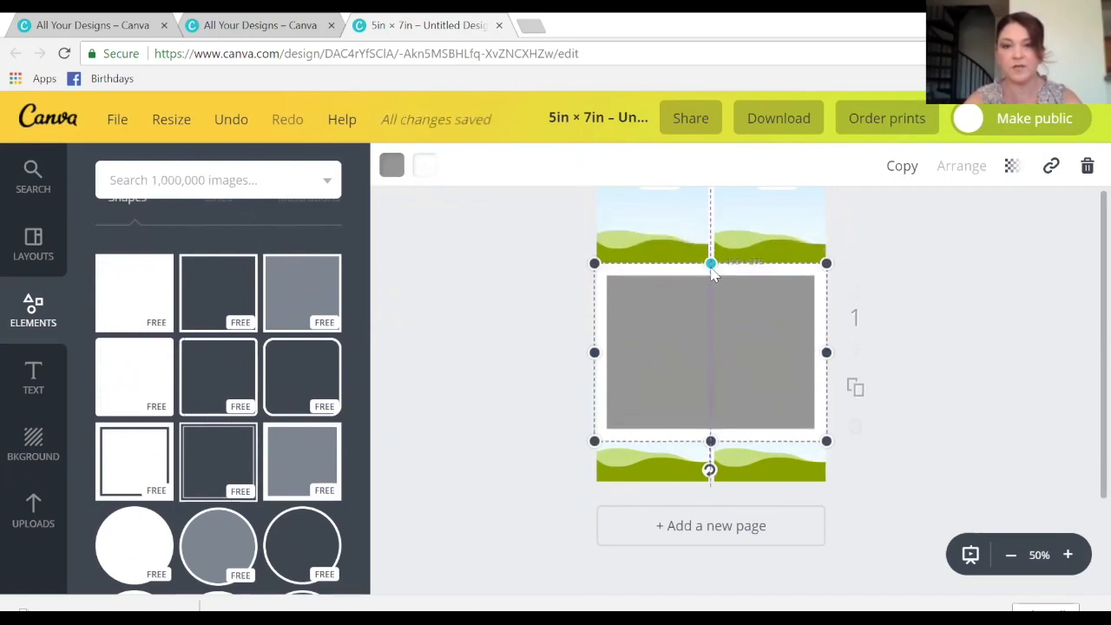
{"action": "left_click_drag", "start_coordinate": [712, 443], "coordinate": [711, 376]}
{"action": "left_click", "coordinate": [557, 329]}
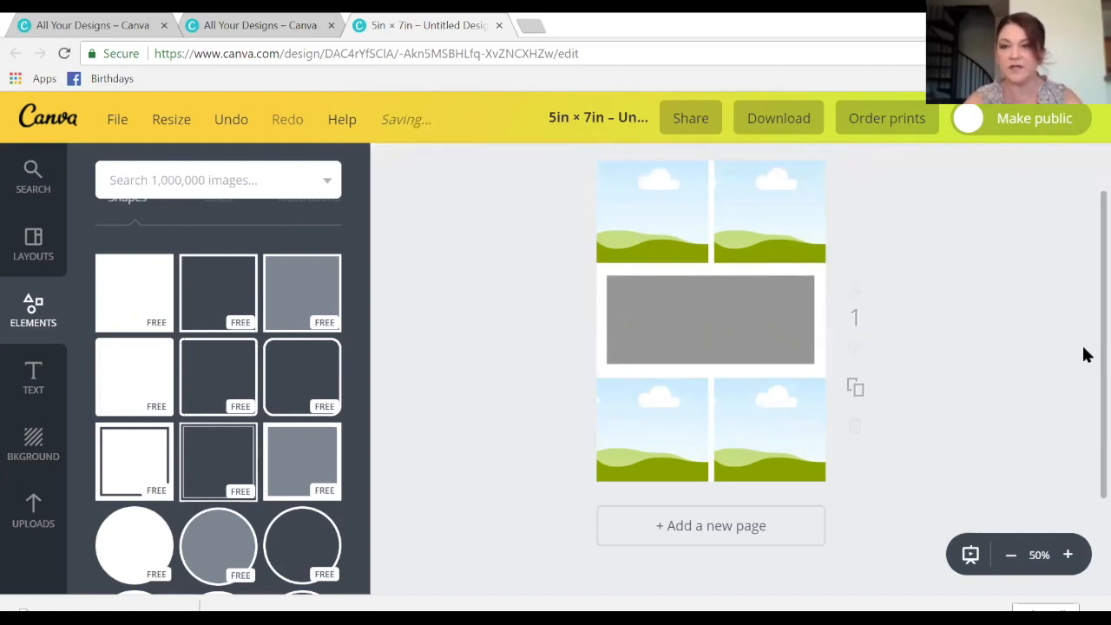
{"action": "scroll", "coordinate": [1084, 321], "scroll_direction": "up", "scroll_amount": 1}
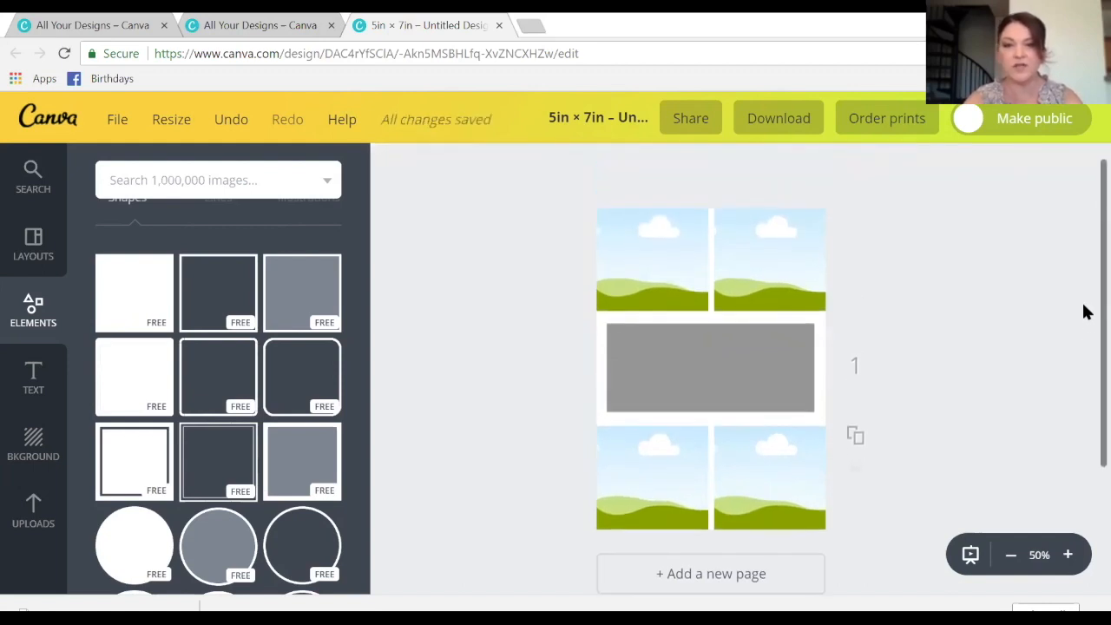
- Upload the community courtyard photo from the Downloads folder into the Uploads library
{"action": "left_click", "coordinate": [23, 512]}
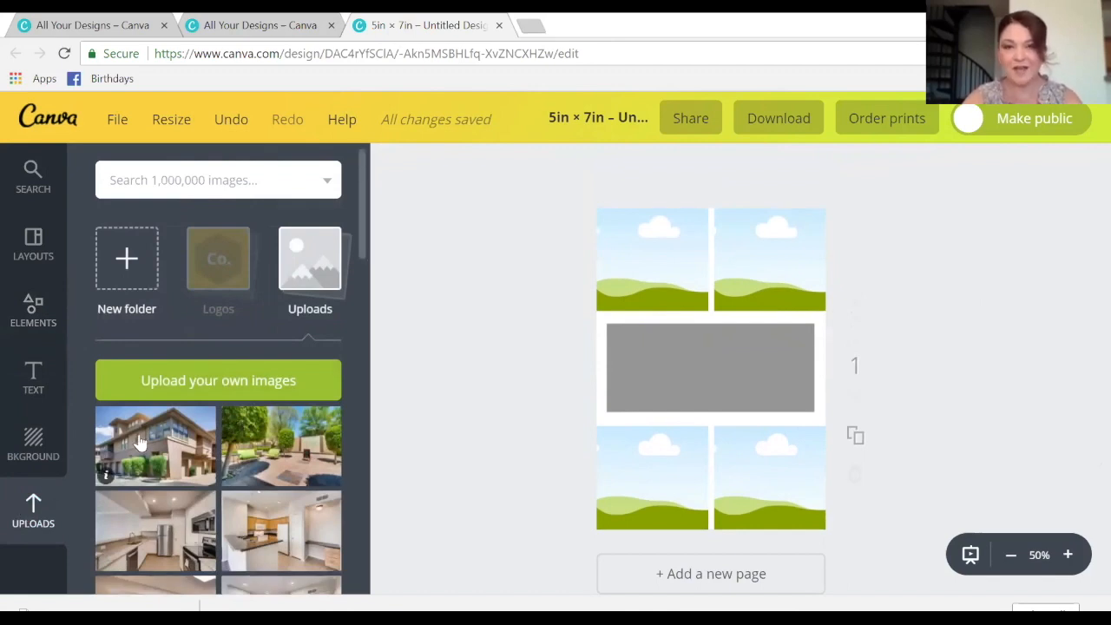
{"action": "left_click", "coordinate": [224, 379]}
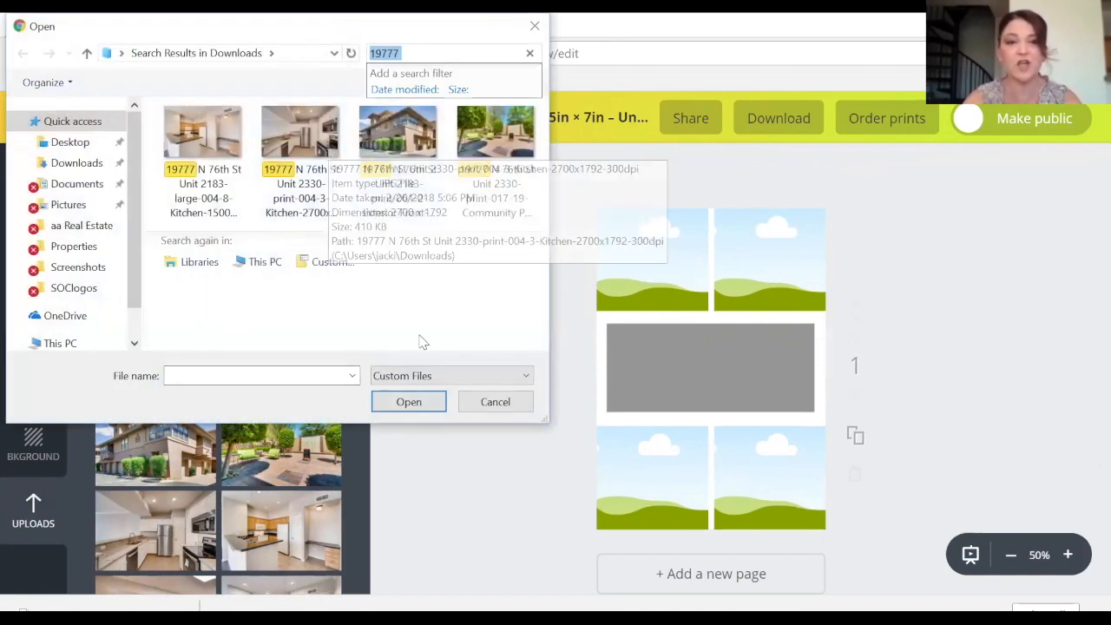
{"action": "left_click", "coordinate": [496, 402]}
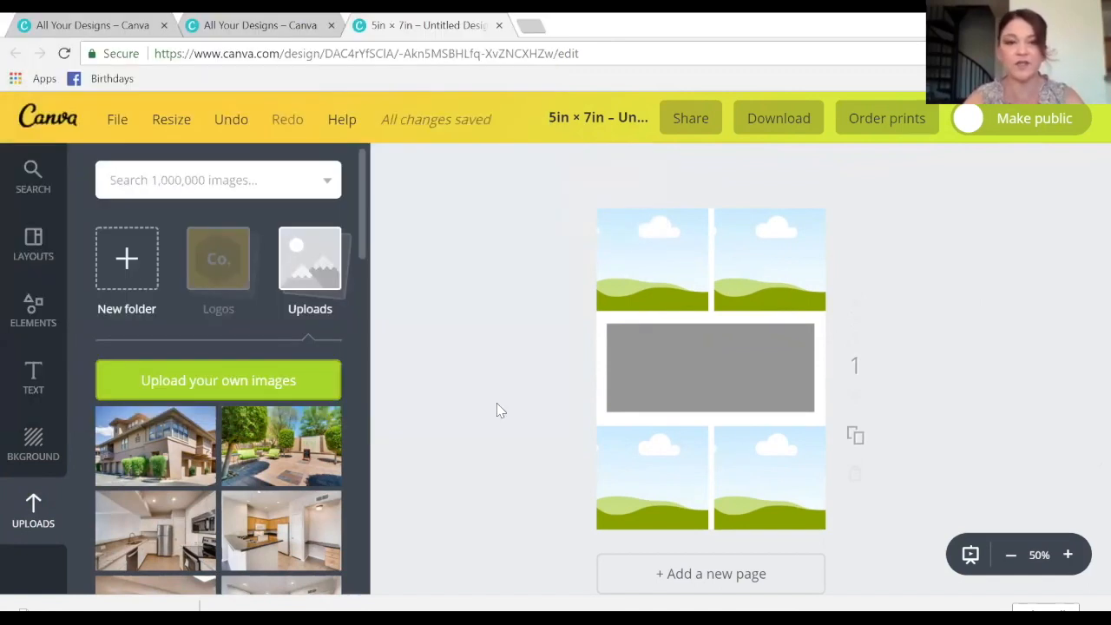
{"action": "left_click", "coordinate": [244, 382]}
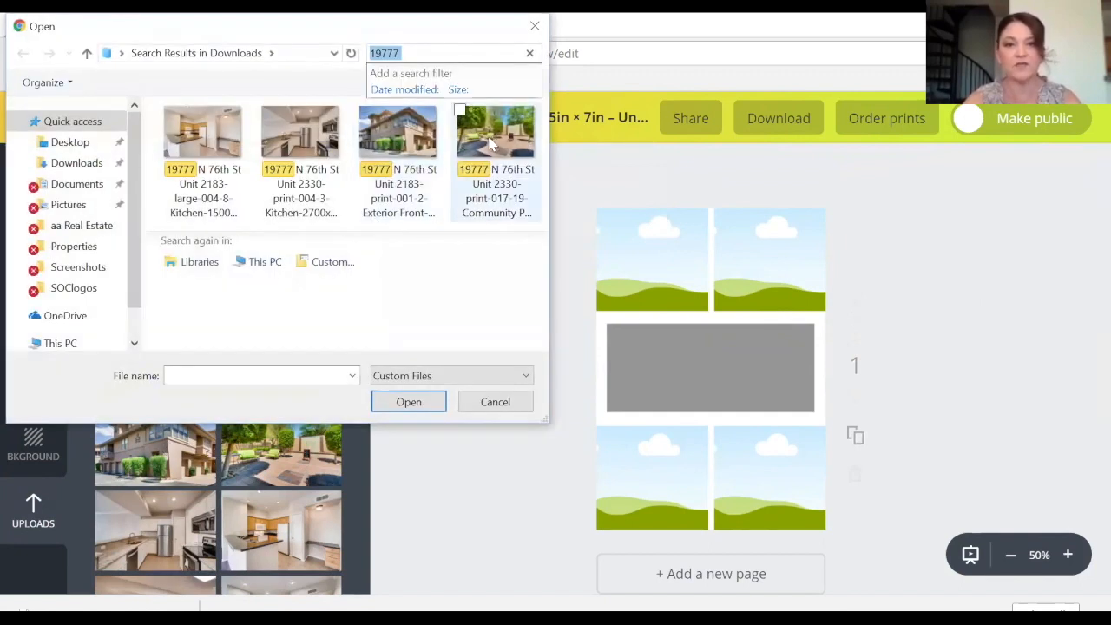
{"action": "double_click", "coordinate": [493, 145]}
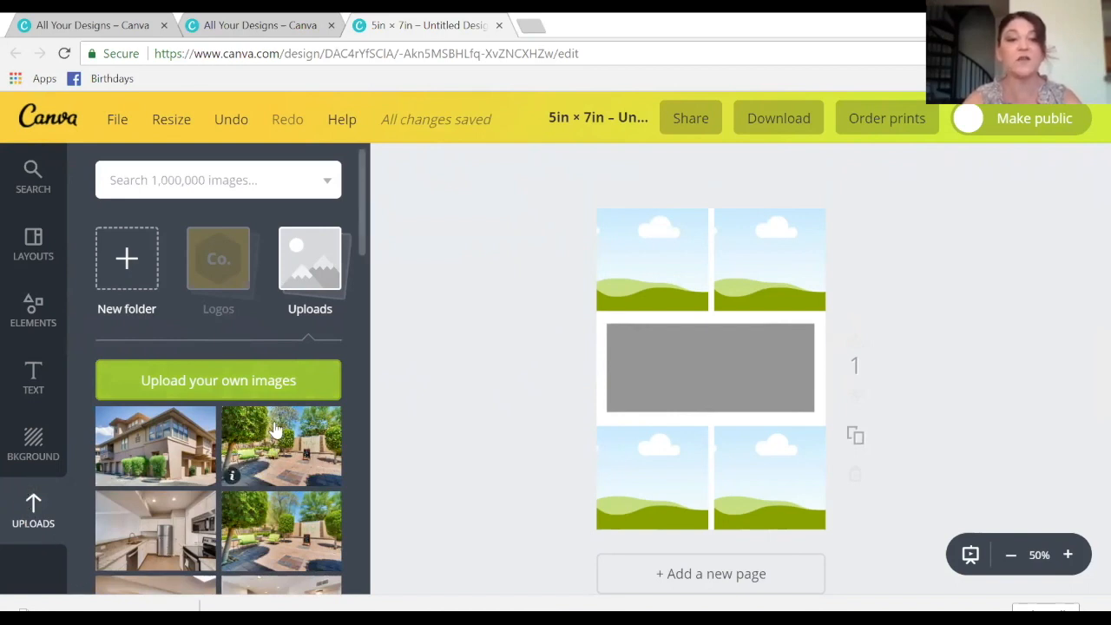
- Fill the corner frames: kitchen photos top-left, bottom-left and top-right, building photo bottom-right
{"action": "left_click_drag", "start_coordinate": [274, 429], "coordinate": [363, 444]}
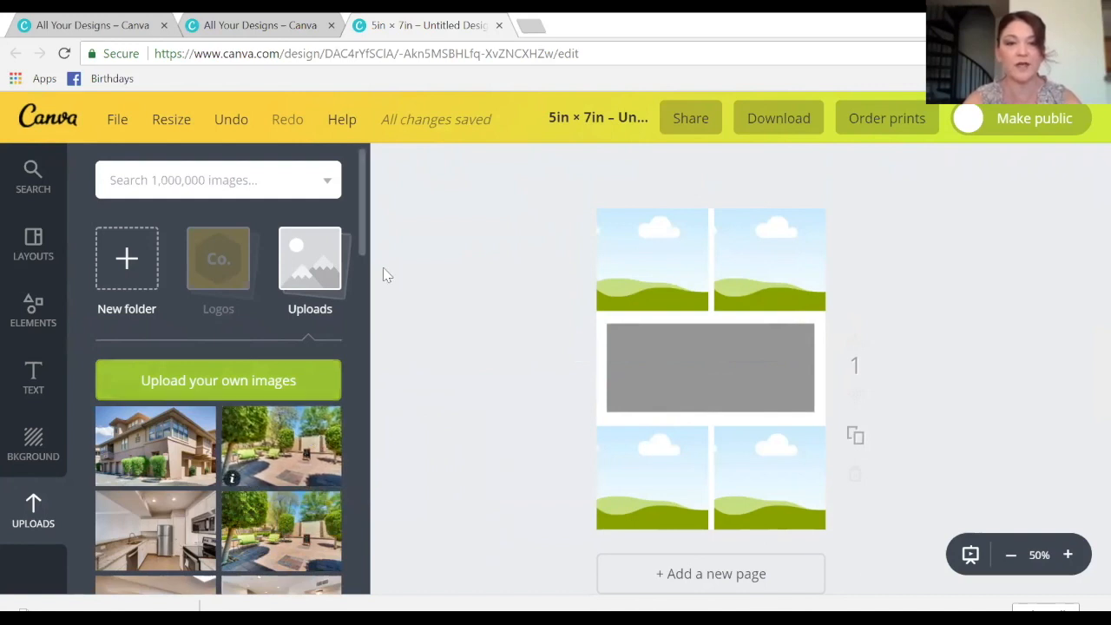
{"action": "left_click_drag", "start_coordinate": [363, 227], "coordinate": [377, 250]}
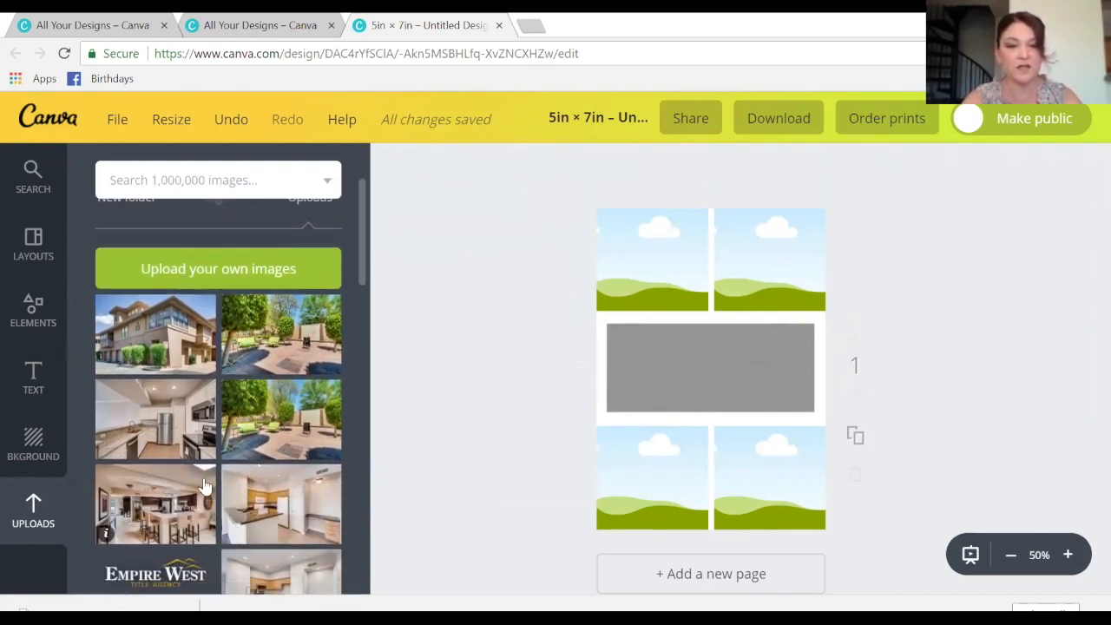
{"action": "left_click_drag", "start_coordinate": [154, 423], "coordinate": [642, 265]}
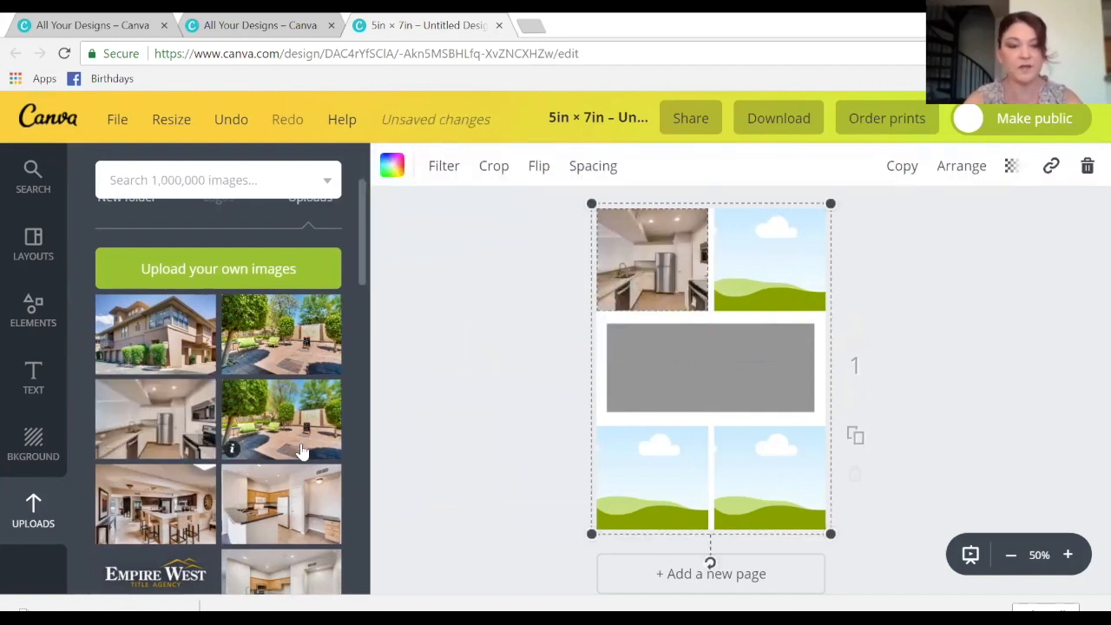
{"action": "left_click_drag", "start_coordinate": [163, 336], "coordinate": [794, 478]}
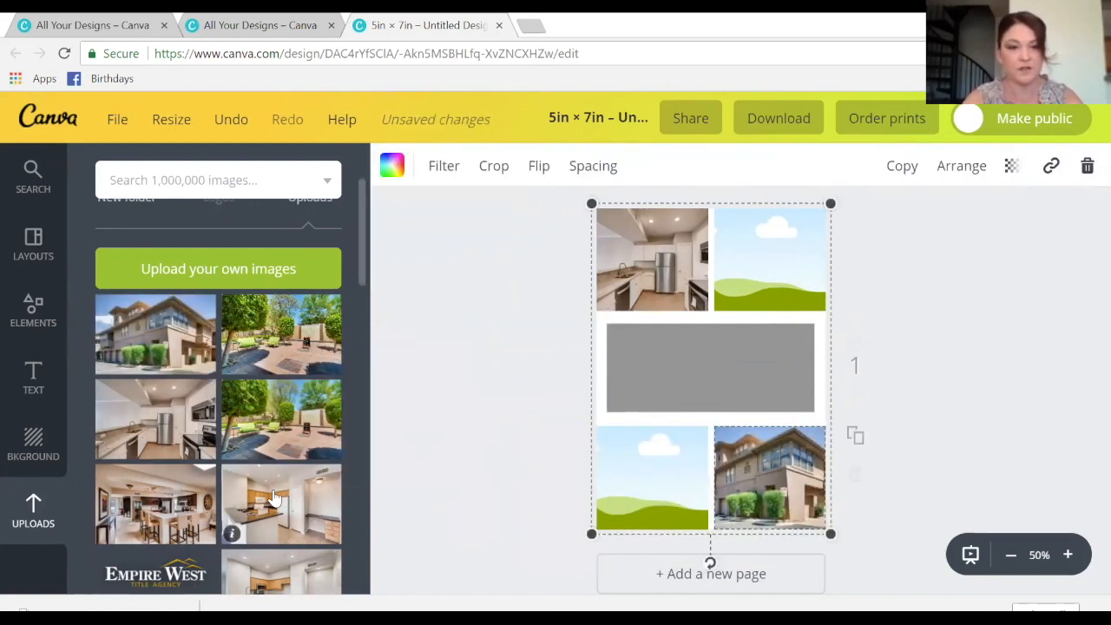
{"action": "left_click_drag", "start_coordinate": [274, 497], "coordinate": [643, 486]}
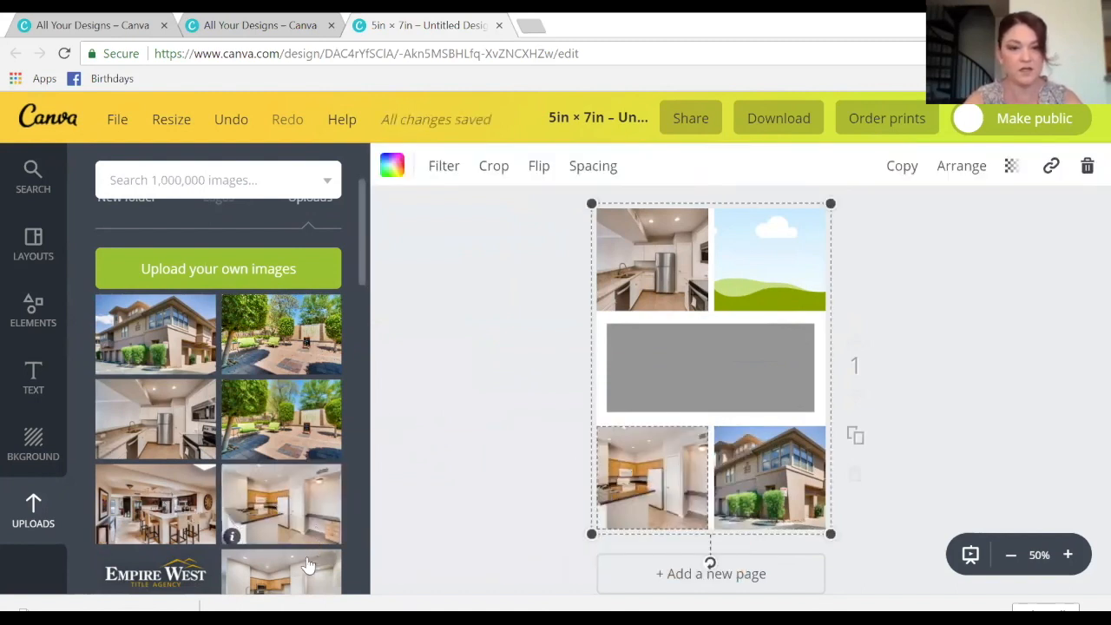
{"action": "left_click_drag", "start_coordinate": [305, 573], "coordinate": [769, 266]}
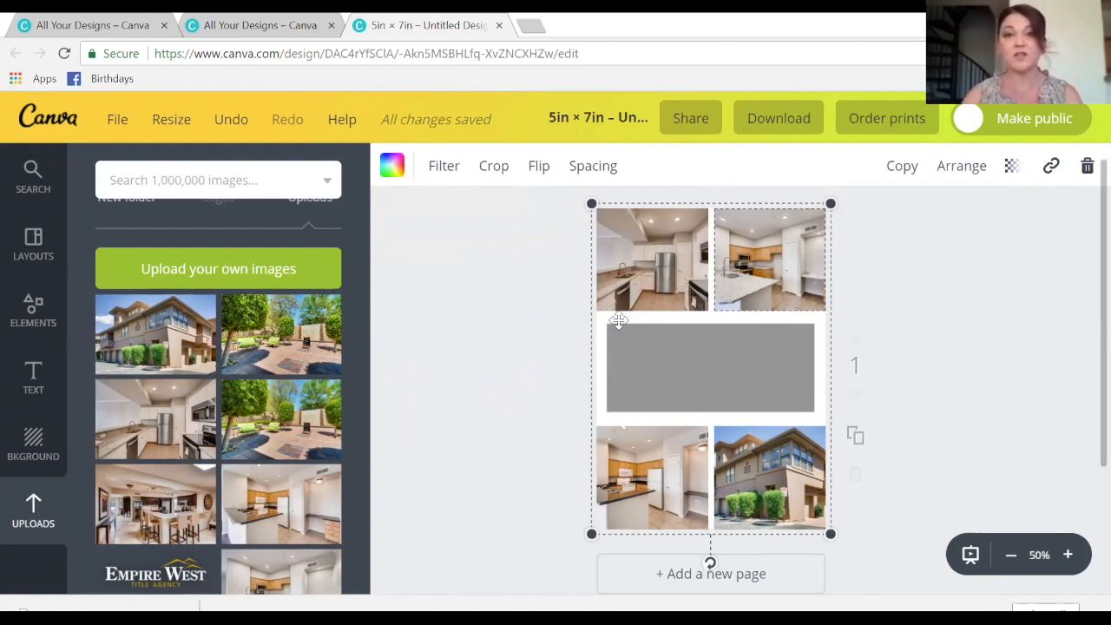
- Drop the Happy Birthday text template from the Text panel onto the top-left kitchen photo
{"action": "left_click", "coordinate": [33, 374]}
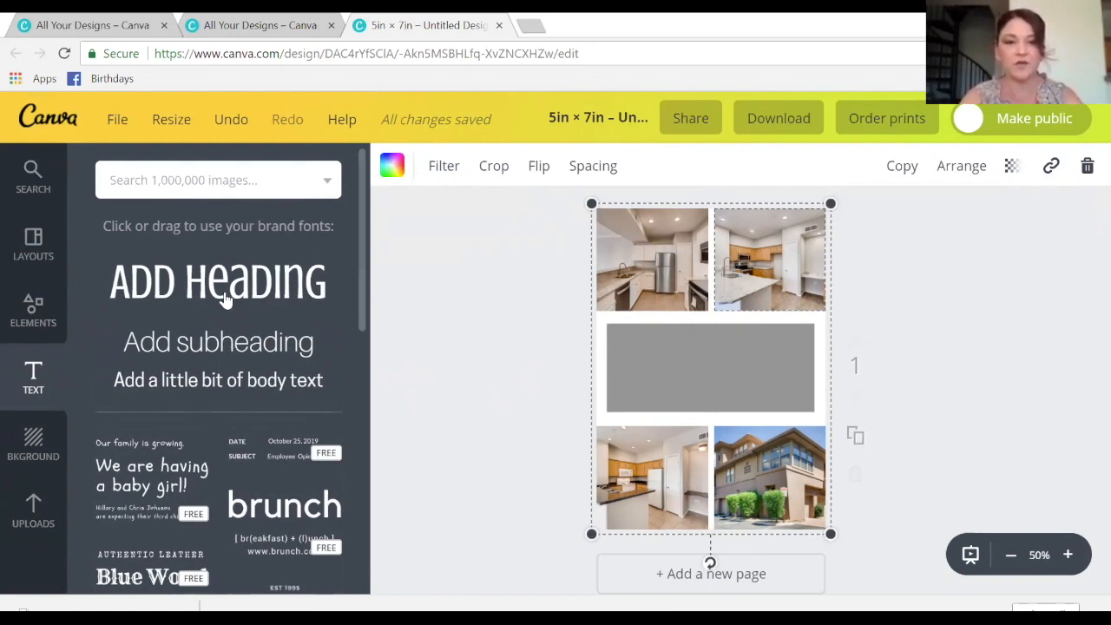
{"action": "scroll", "coordinate": [365, 230], "scroll_direction": "down", "scroll_amount": 1}
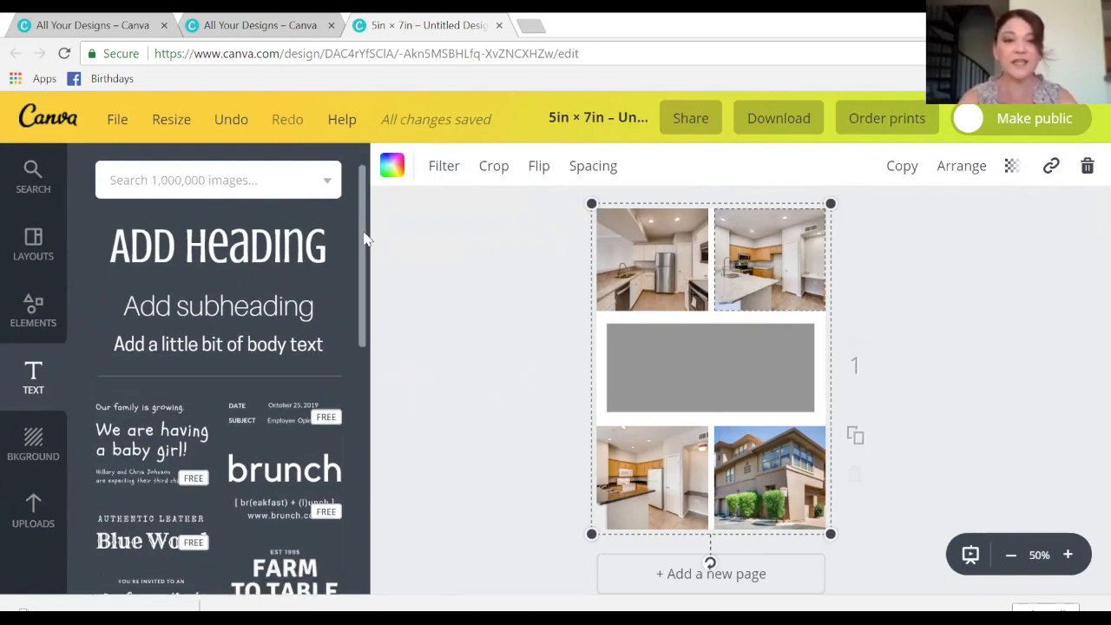
{"action": "left_click_drag", "start_coordinate": [364, 239], "coordinate": [369, 317]}
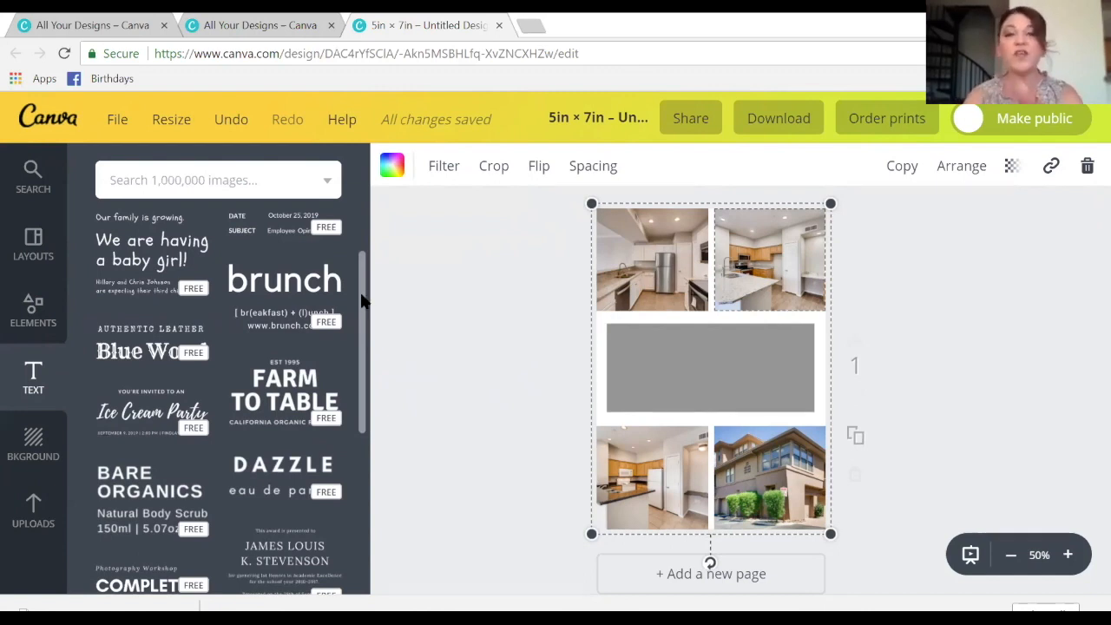
{"action": "left_click_drag", "start_coordinate": [363, 304], "coordinate": [349, 424]}
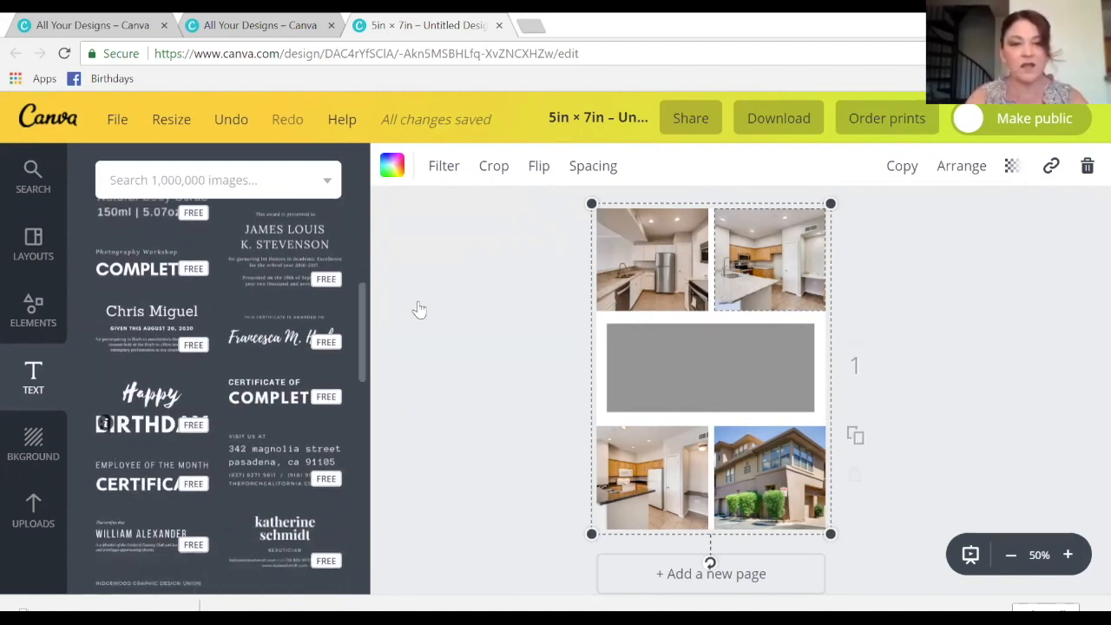
{"action": "left_click_drag", "start_coordinate": [526, 343], "coordinate": [642, 250]}
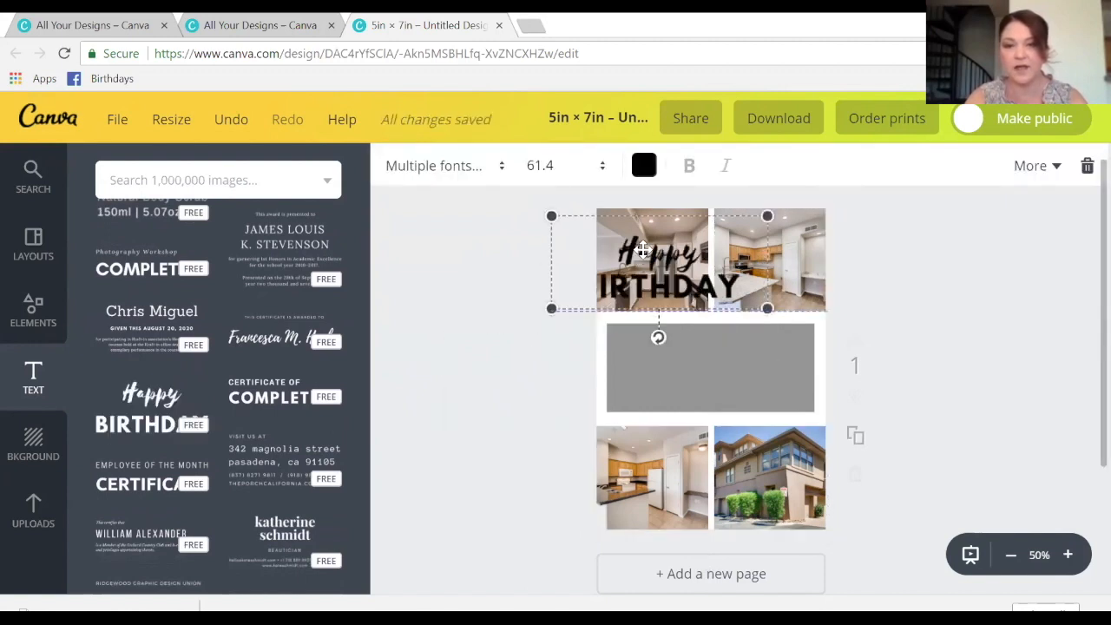
- Shrink the template to fit the top-left photo and replace 'Happy' with 'Sold'
{"action": "left_click_drag", "start_coordinate": [767, 217], "coordinate": [710, 233]}
{"action": "left_click", "coordinate": [566, 267]}
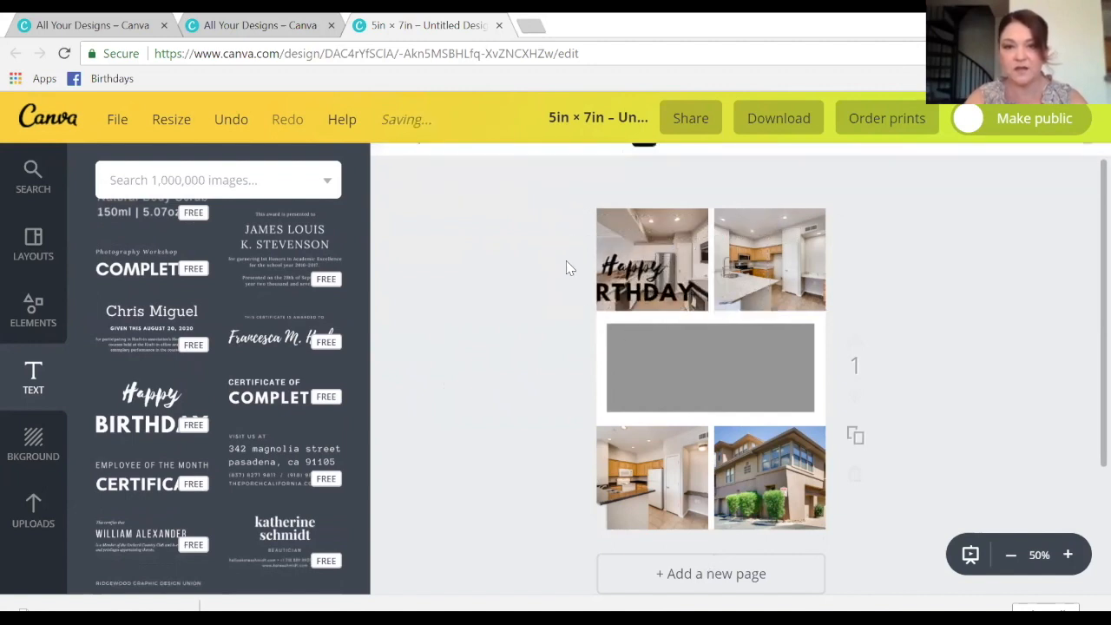
{"action": "left_click", "coordinate": [641, 277]}
{"action": "left_click_drag", "start_coordinate": [551, 306], "coordinate": [599, 296]}
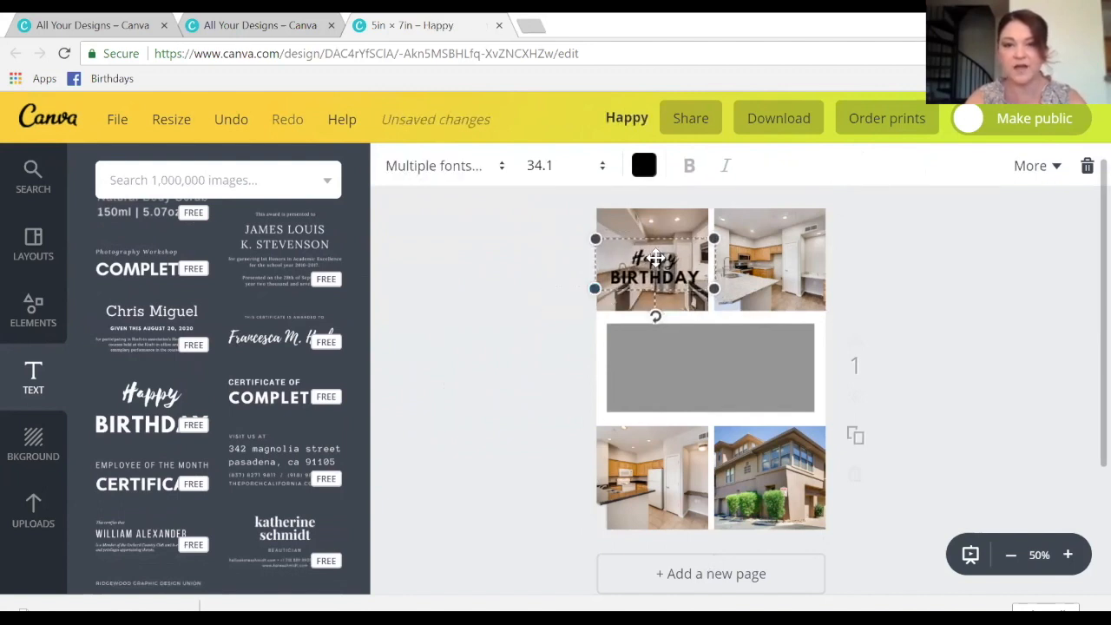
{"action": "left_click", "coordinate": [669, 253]}
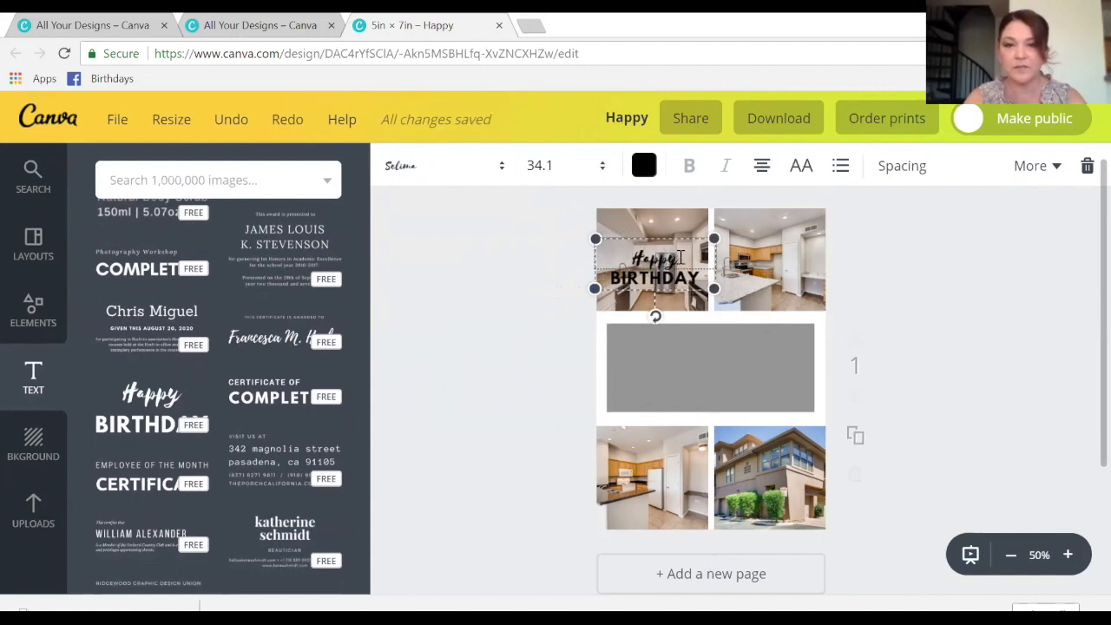
{"action": "left_click_drag", "start_coordinate": [681, 257], "coordinate": [625, 256]}
{"action": "type", "text": "Sold"}
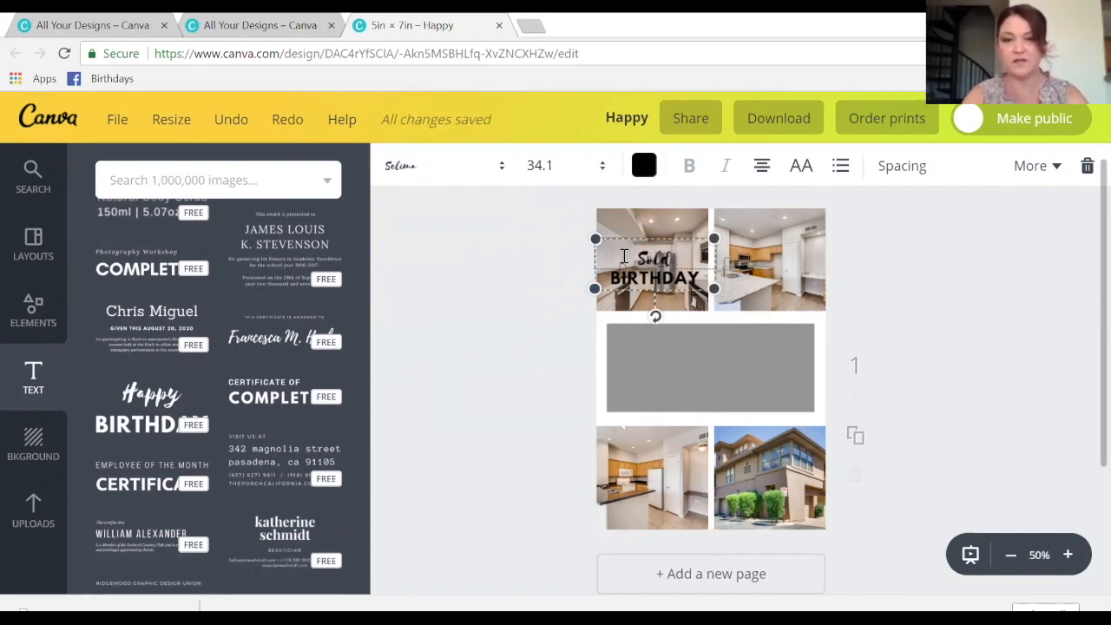
- Replace BIRTHDAY with lines 'UNIT 2330', '3 BD/2 BATH', '$280,000' and nudge the text up
{"action": "left_click", "coordinate": [632, 279]}
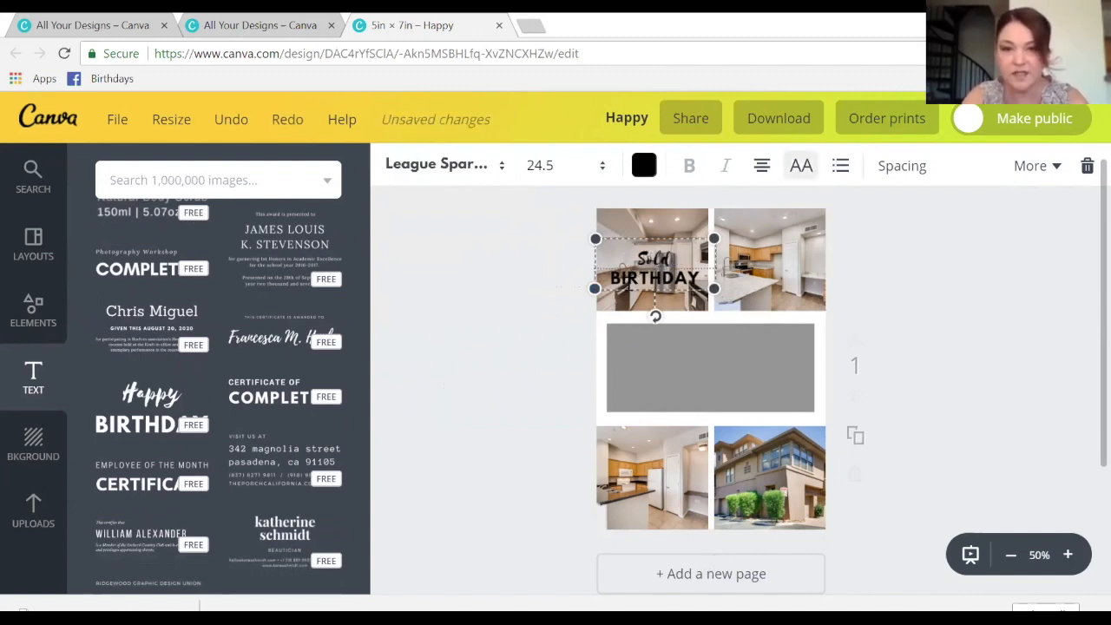
{"action": "double_click", "coordinate": [628, 280]}
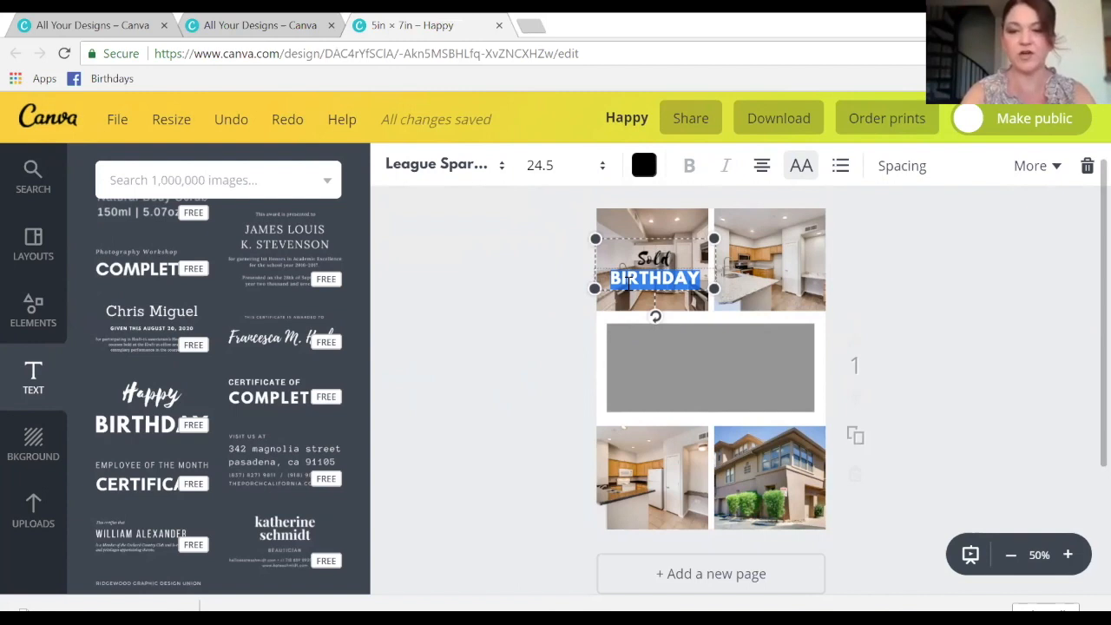
{"action": "key", "text": "BackSpace"}
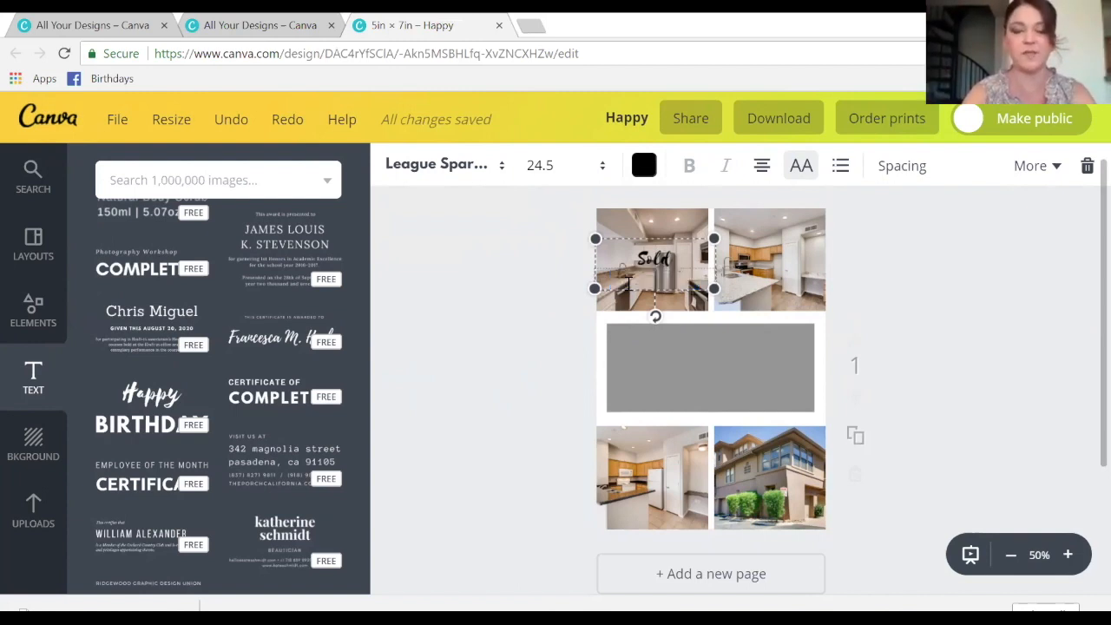
{"action": "type", "text": "3 "}
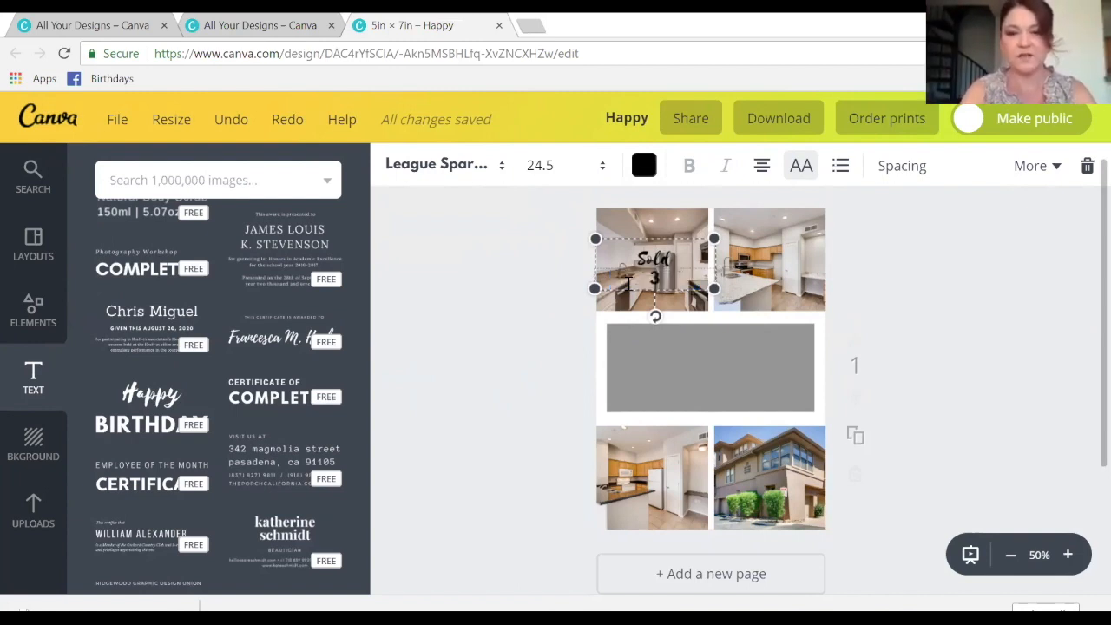
{"action": "type", "text": "BD"}
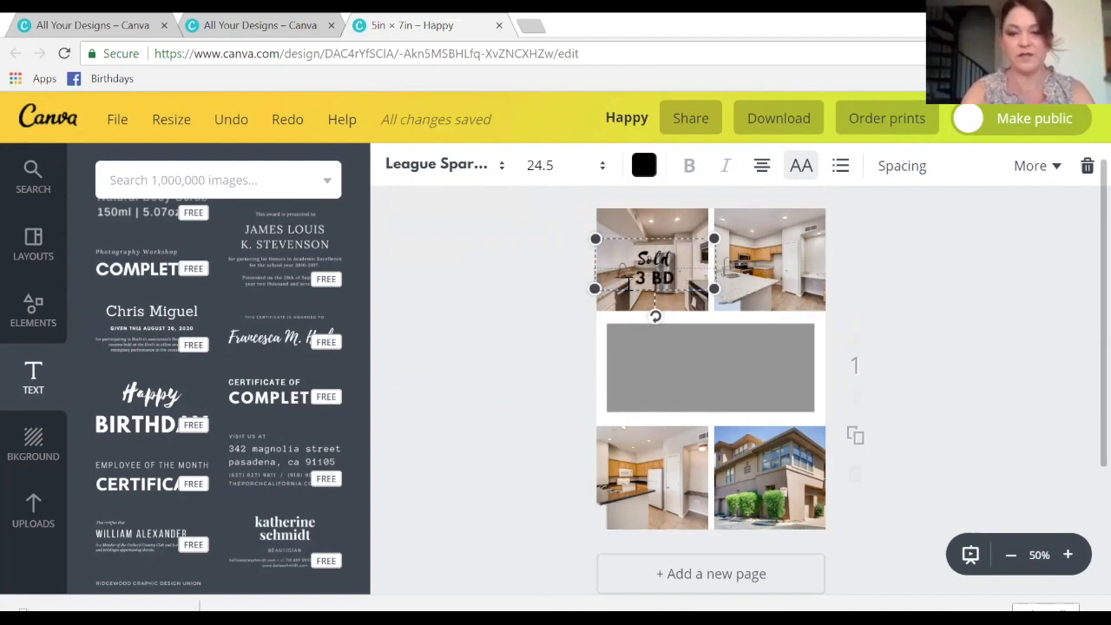
{"action": "type", "text": "/2"}
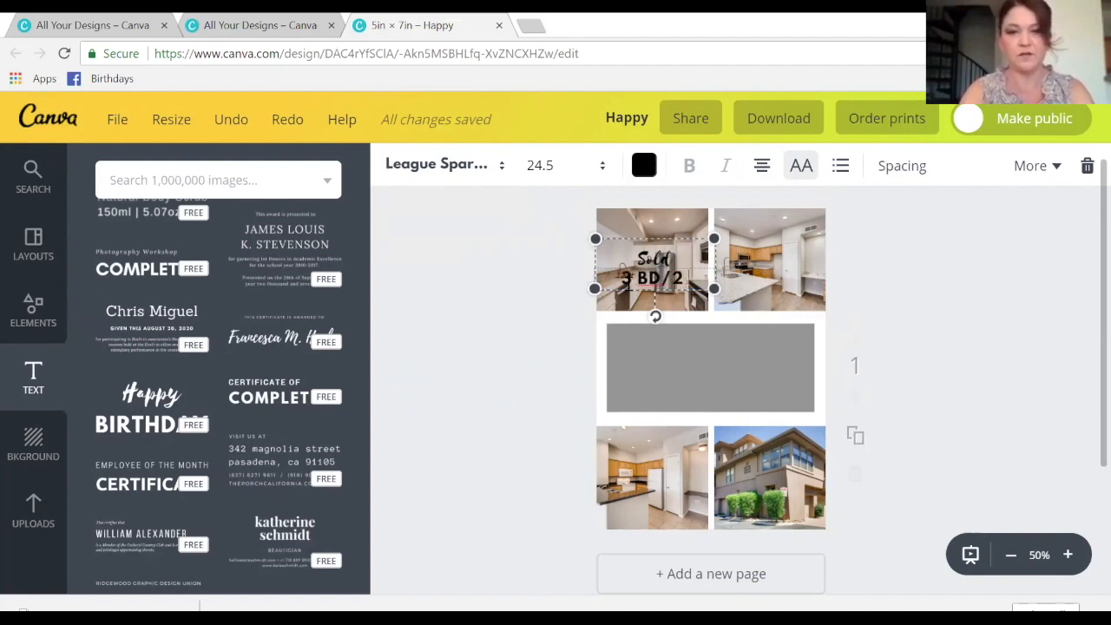
{"action": "type", "text": " B"}
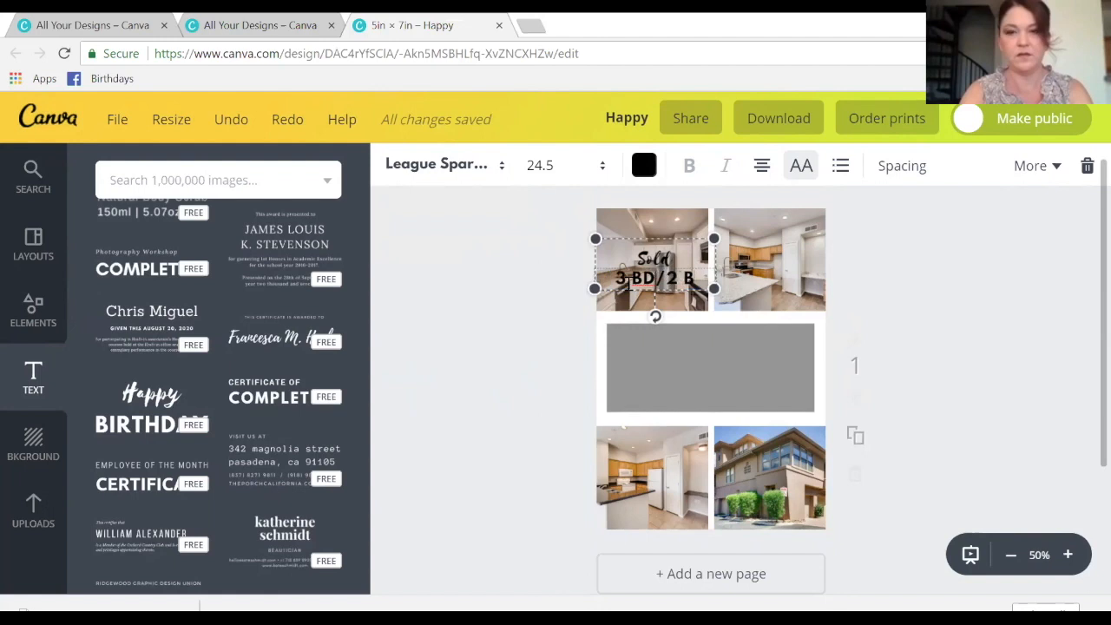
{"action": "type", "text": "ATH"}
{"action": "key", "text": "Return"}
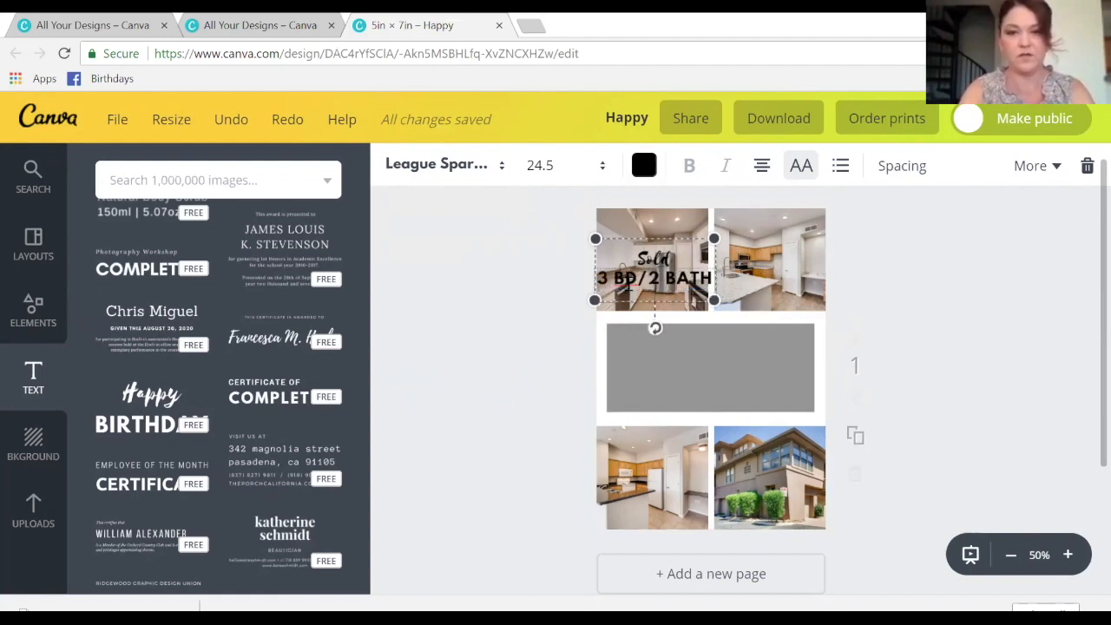
{"action": "type", "text": "$280,000"}
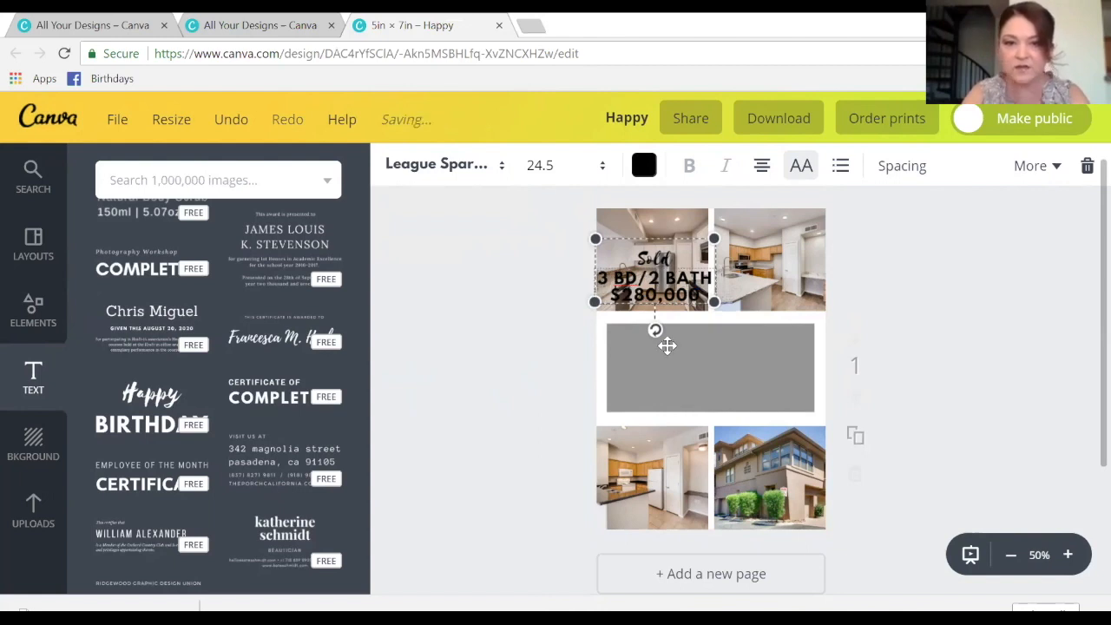
{"action": "key", "text": "Return"}
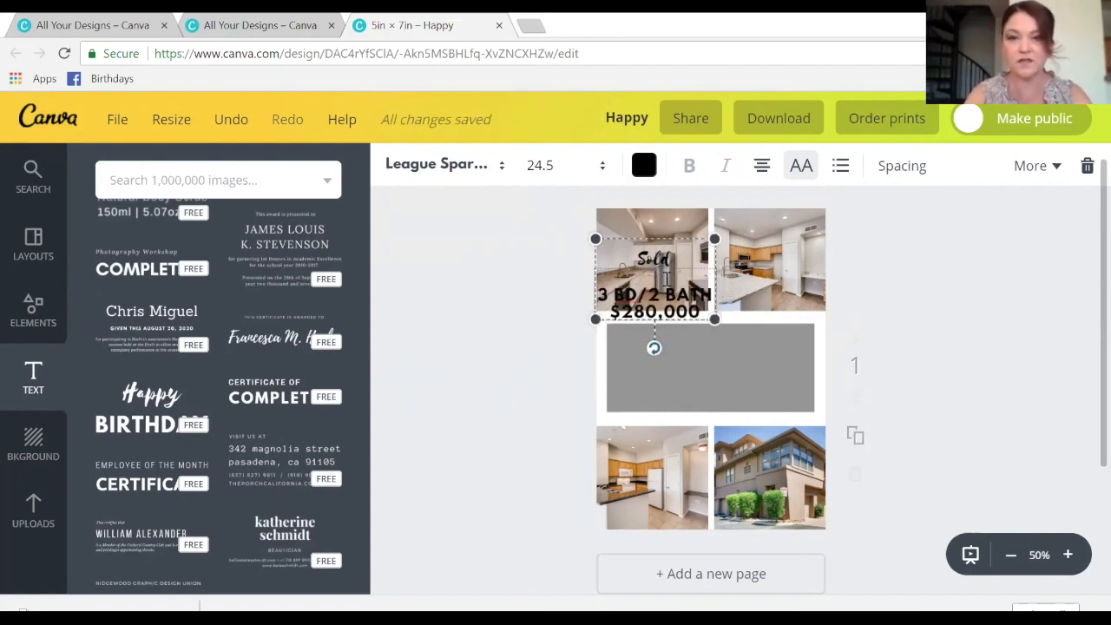
{"action": "type", "text": "U"}
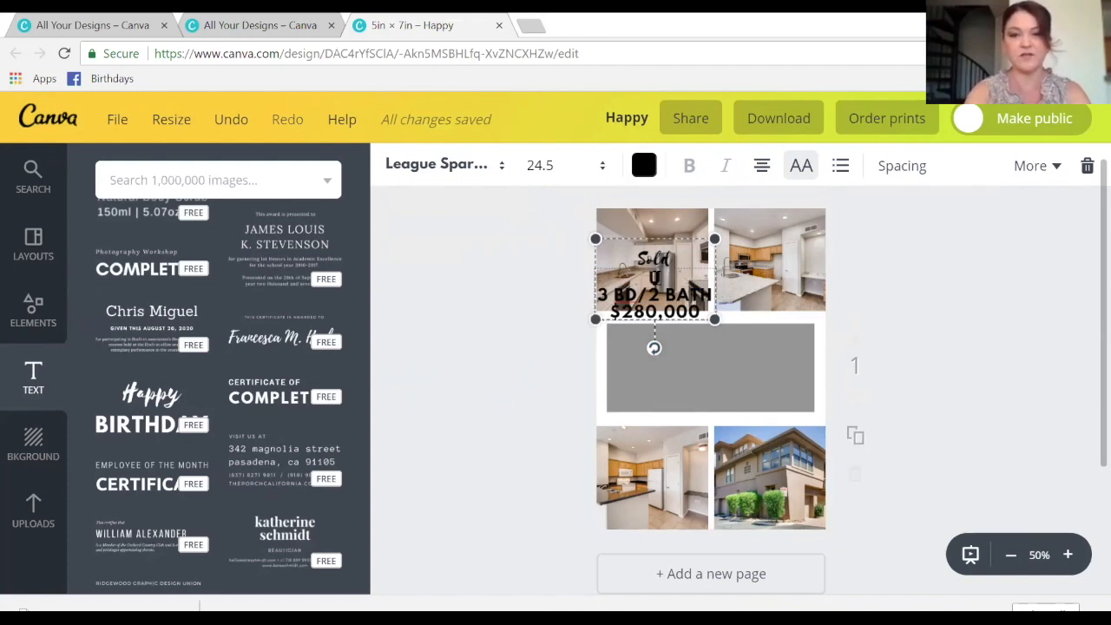
{"action": "type", "text": "NIT 2330"}
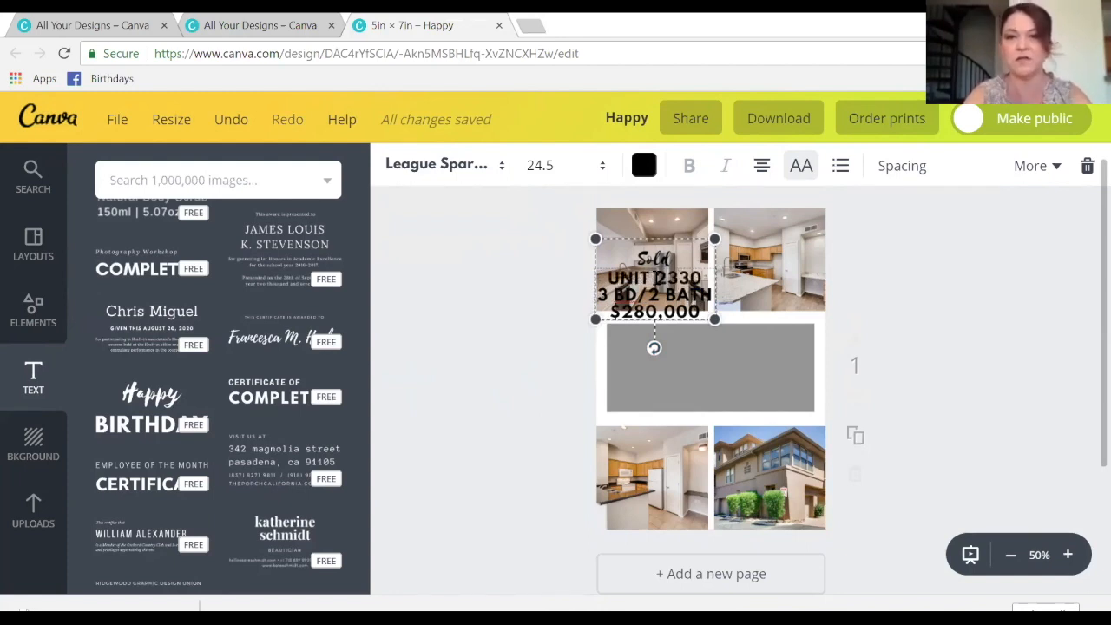
{"action": "left_click_drag", "start_coordinate": [657, 246], "coordinate": [658, 227]}
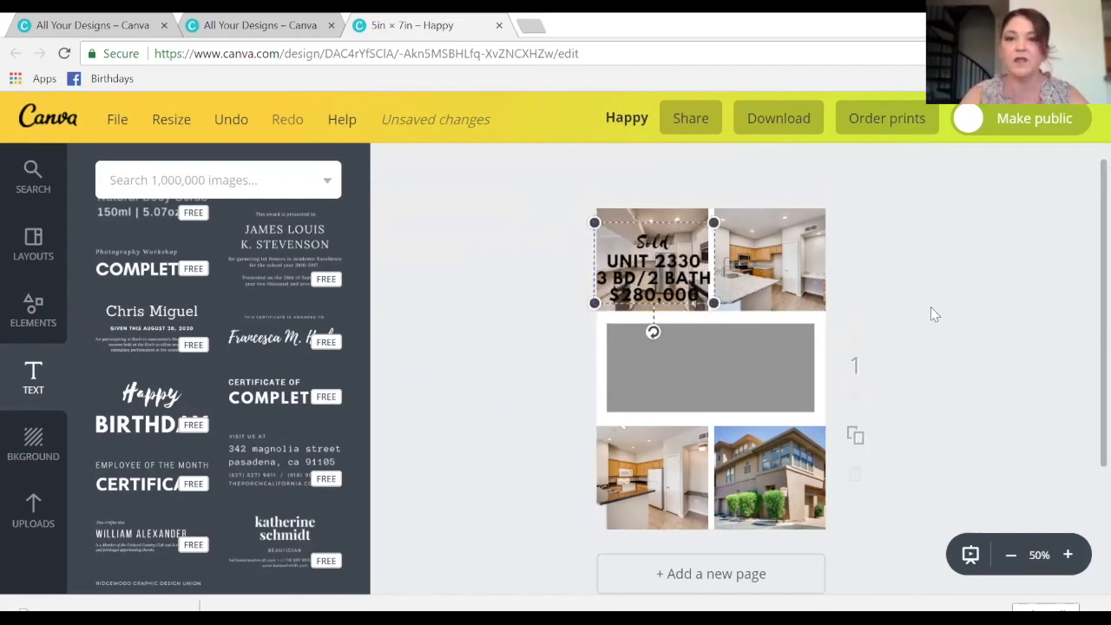
- Duplicate the Sold listing text and place the copy over the top-right photo
{"action": "left_click", "coordinate": [656, 252]}
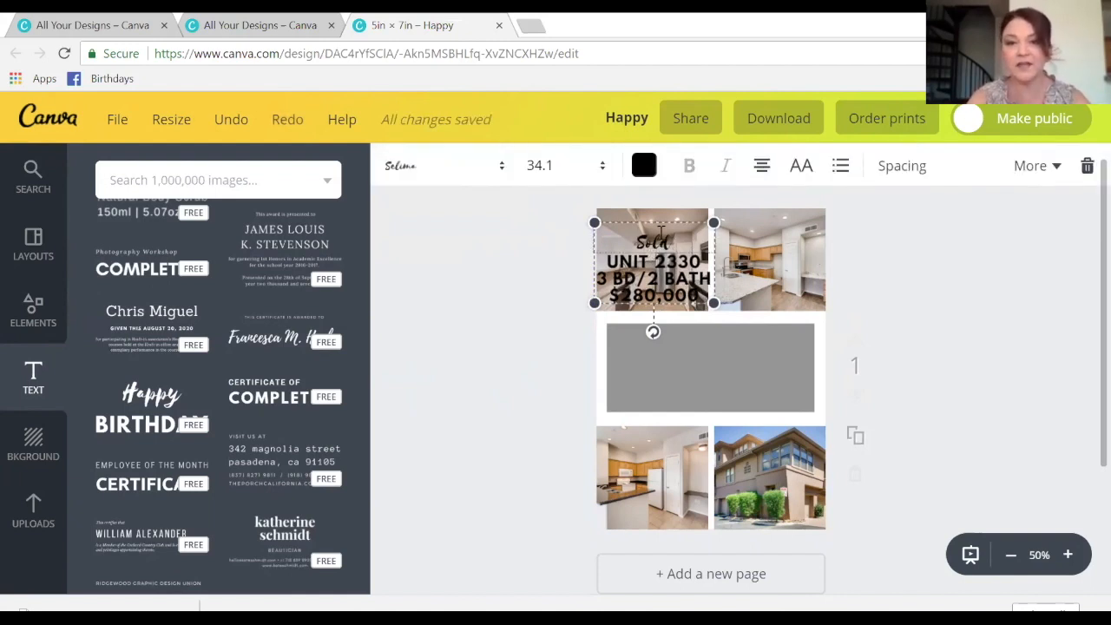
{"action": "left_click", "coordinate": [1060, 178]}
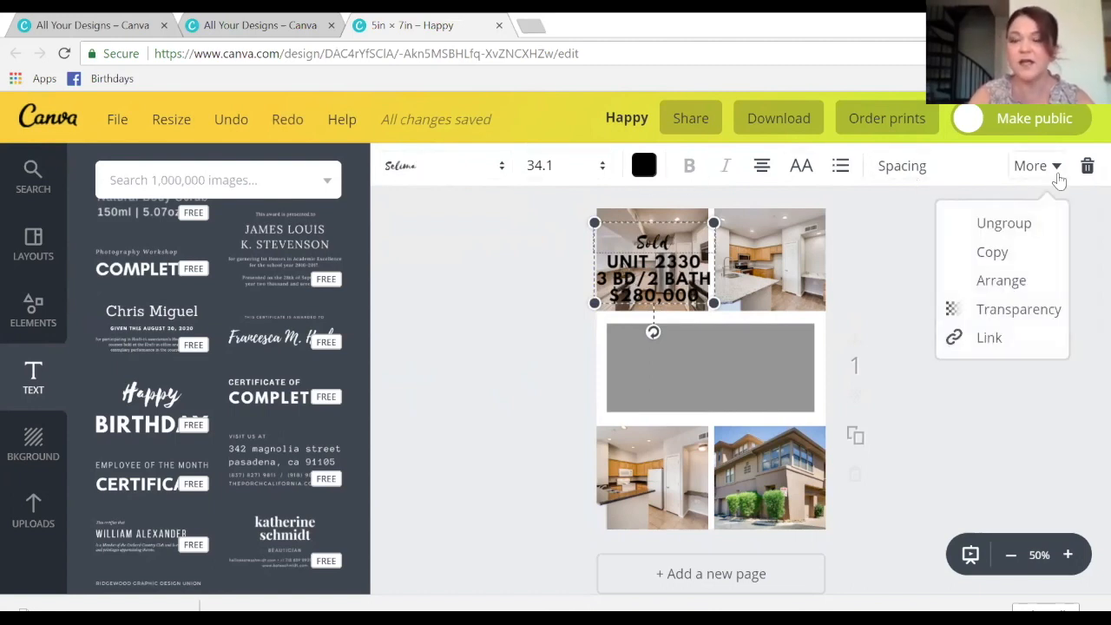
{"action": "left_click", "coordinate": [992, 251]}
{"action": "left_click", "coordinate": [681, 293]}
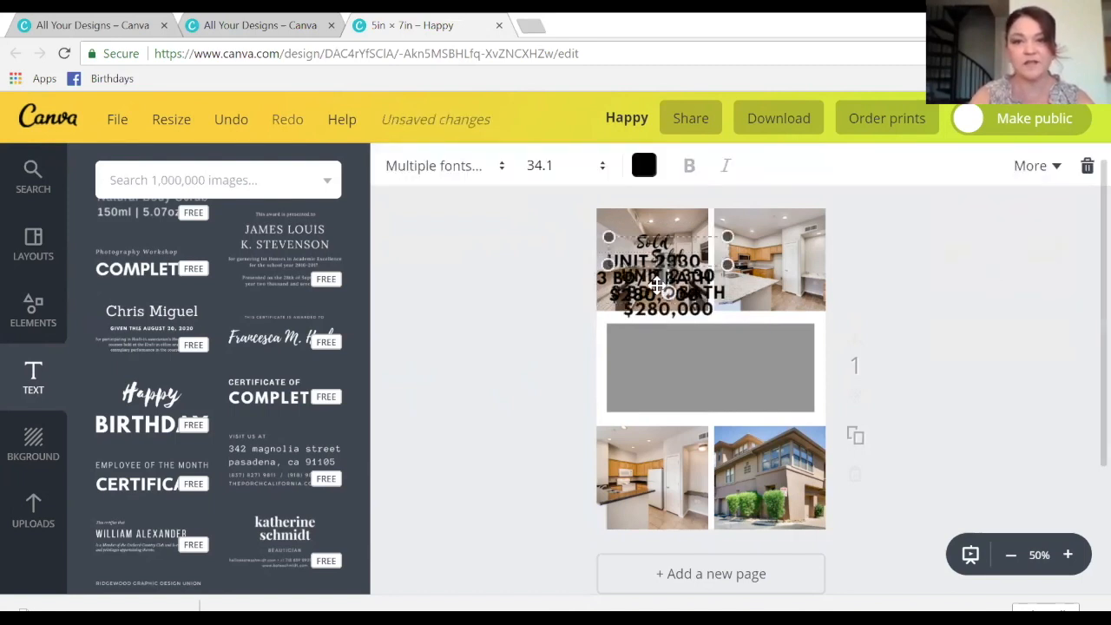
{"action": "left_click_drag", "start_coordinate": [658, 285], "coordinate": [757, 272]}
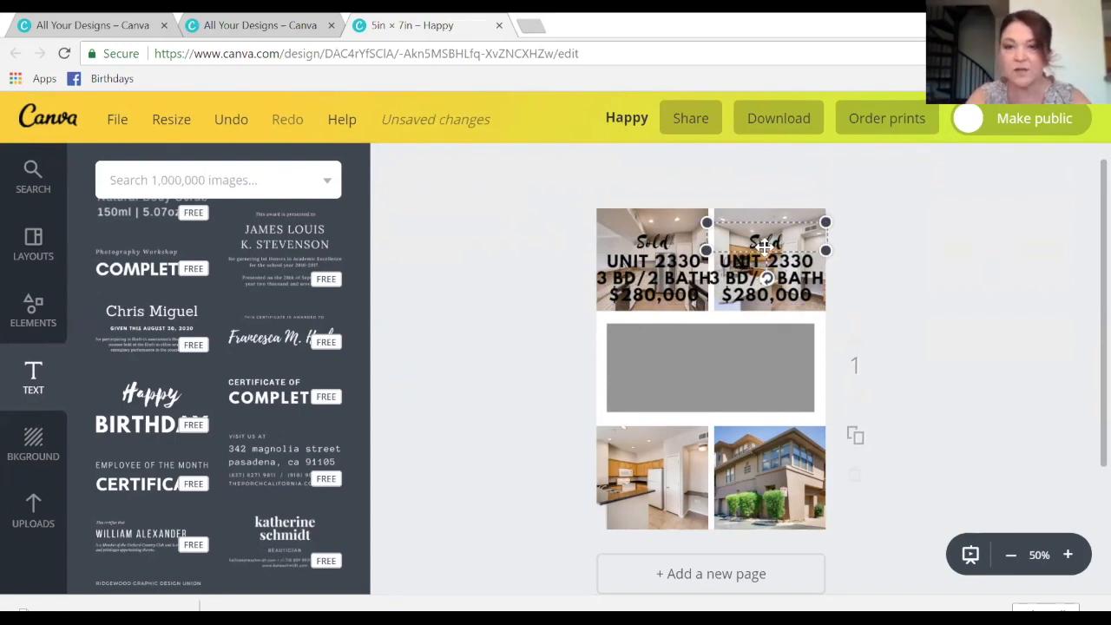
{"action": "key", "text": "ctrl+z"}
- In the copy, change 'Sold' to 'Available' and the unit number to 2242
{"action": "left_click_drag", "start_coordinate": [788, 241], "coordinate": [736, 239]}
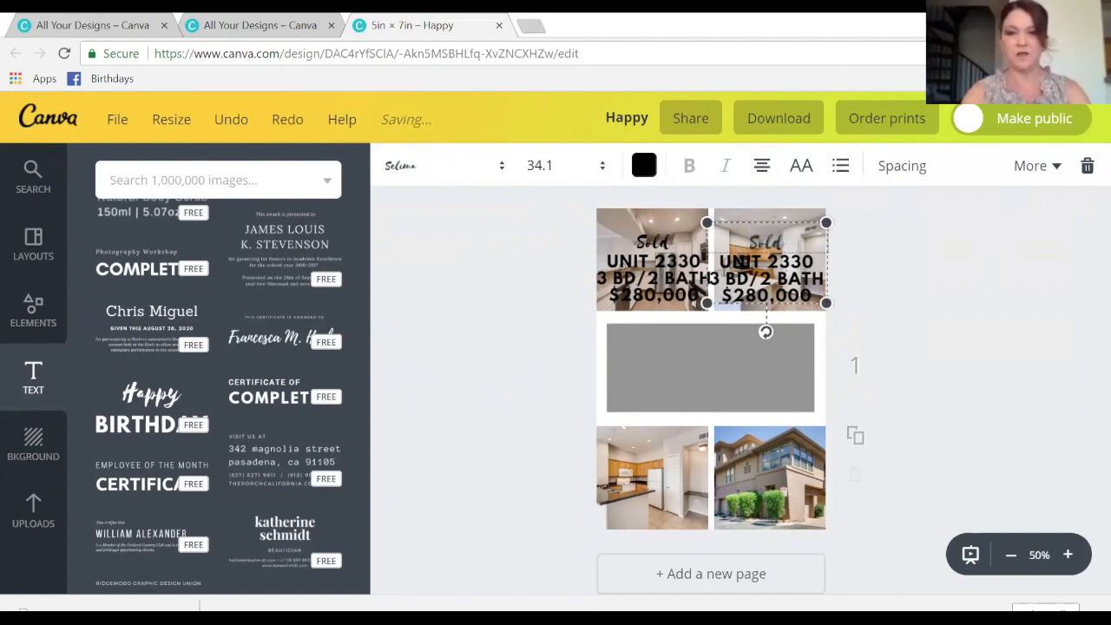
{"action": "type", "text": "Available"}
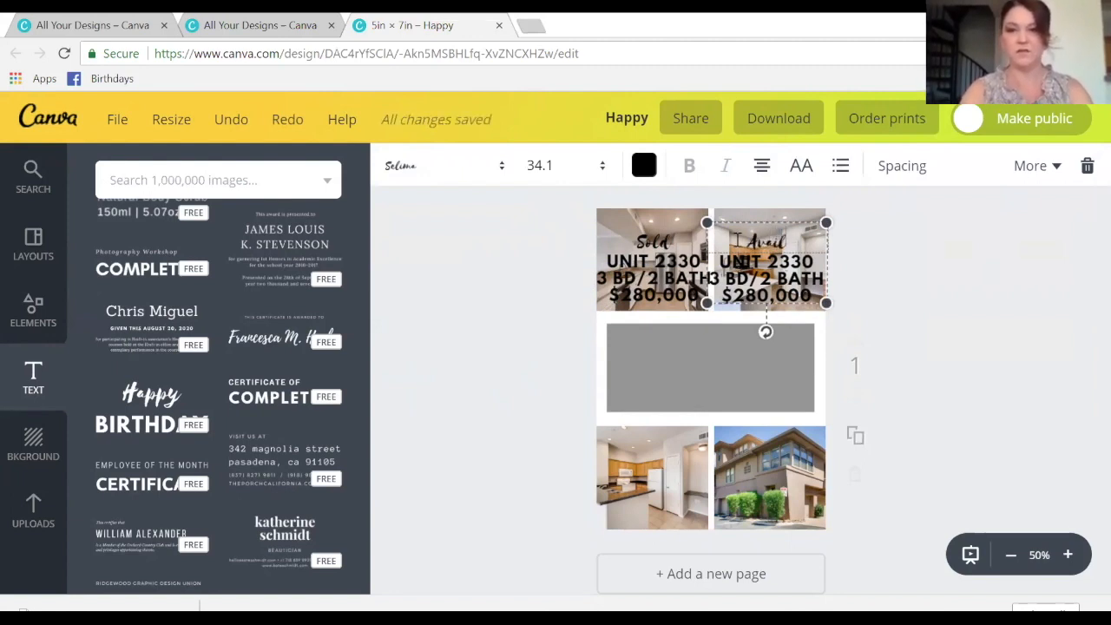
{"action": "left_click", "coordinate": [814, 261]}
{"action": "key", "text": "BackSpace"}
{"action": "key", "text": "BackSpace"}
{"action": "key", "text": "BackSpace"}
{"action": "type", "text": "242"}
- Change the copy's bed/bath line to 1 BD/1BATH and the price to $205,000
{"action": "left_click", "coordinate": [727, 283]}
{"action": "key", "text": "BackSpace"}
{"action": "key", "text": "BackSpace"}
{"action": "type", "text": "1"}
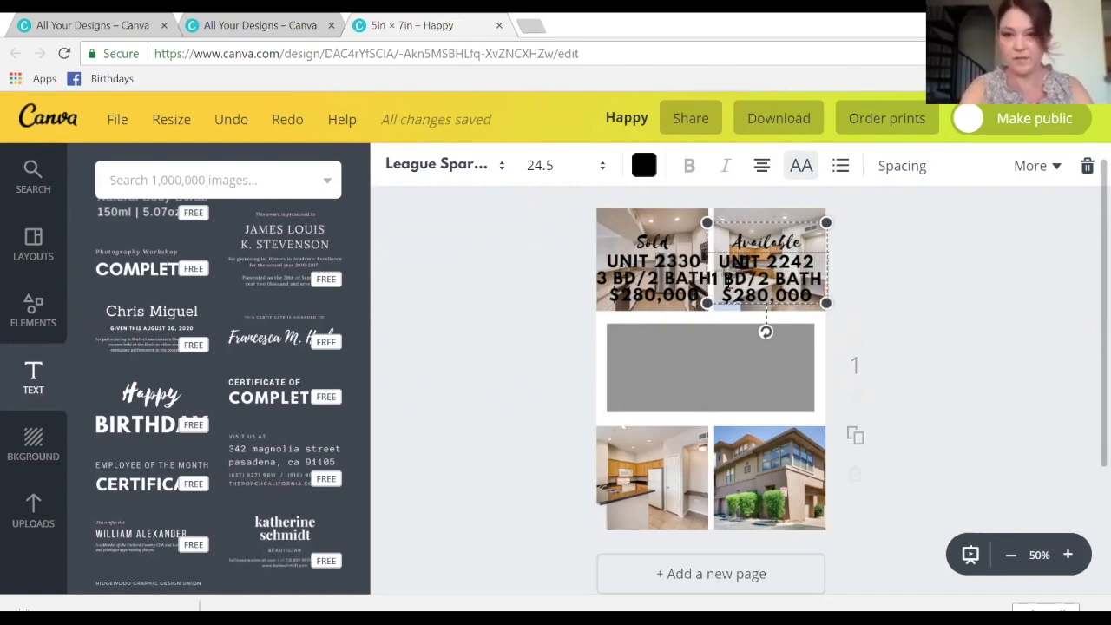
{"action": "left_click", "coordinate": [777, 280]}
{"action": "key", "text": "BackSpace"}
{"action": "key", "text": "BackSpace"}
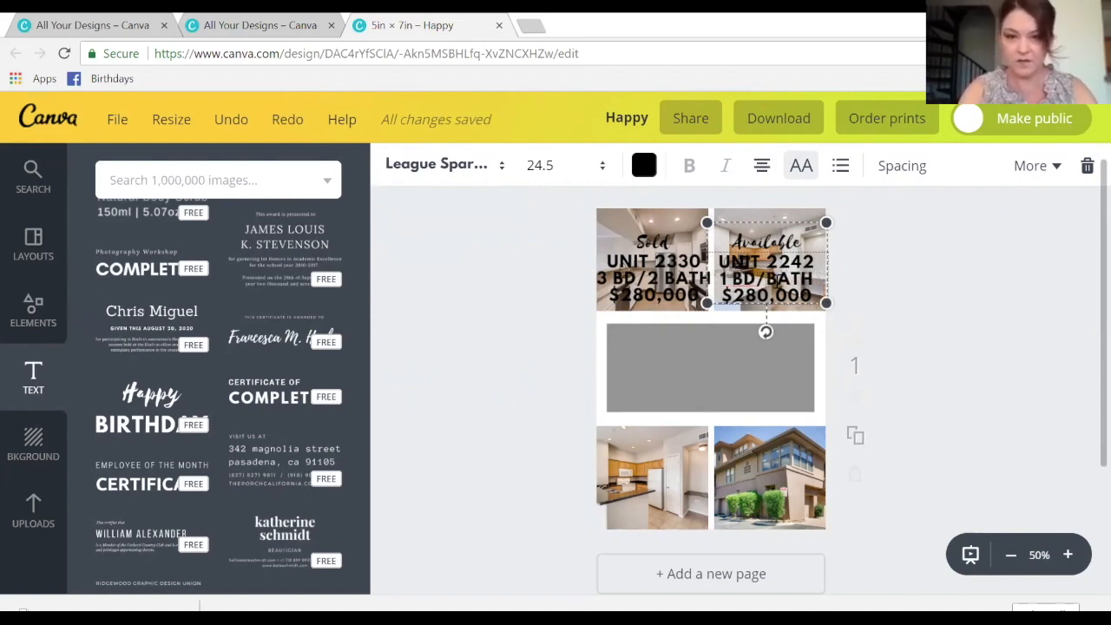
{"action": "type", "text": "1"}
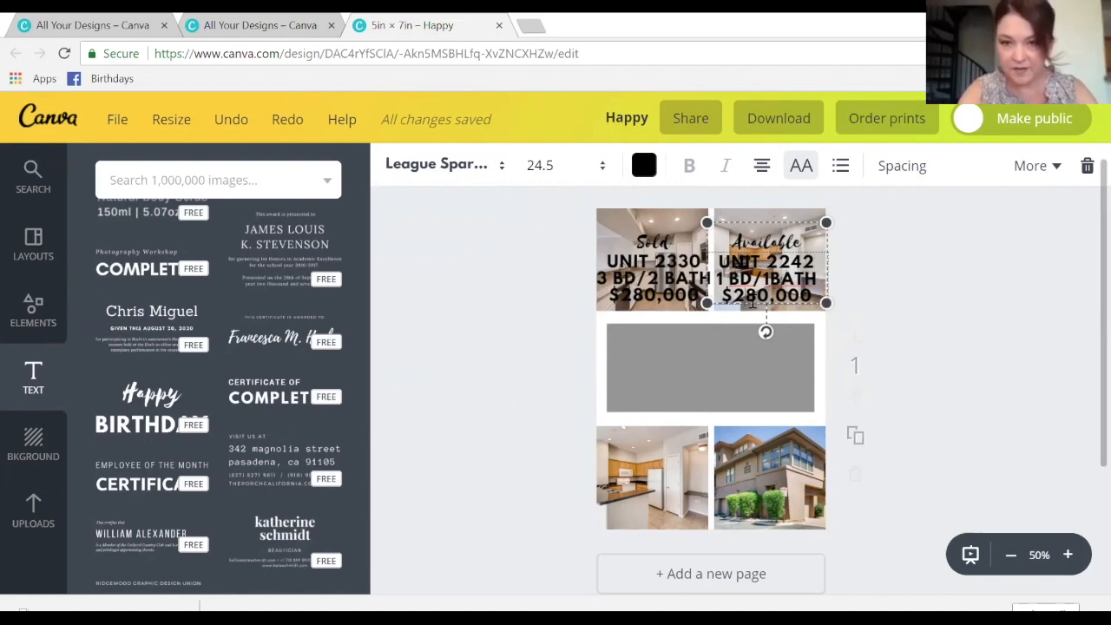
{"action": "key", "text": "Delete"}
{"action": "key", "text": "Delete"}
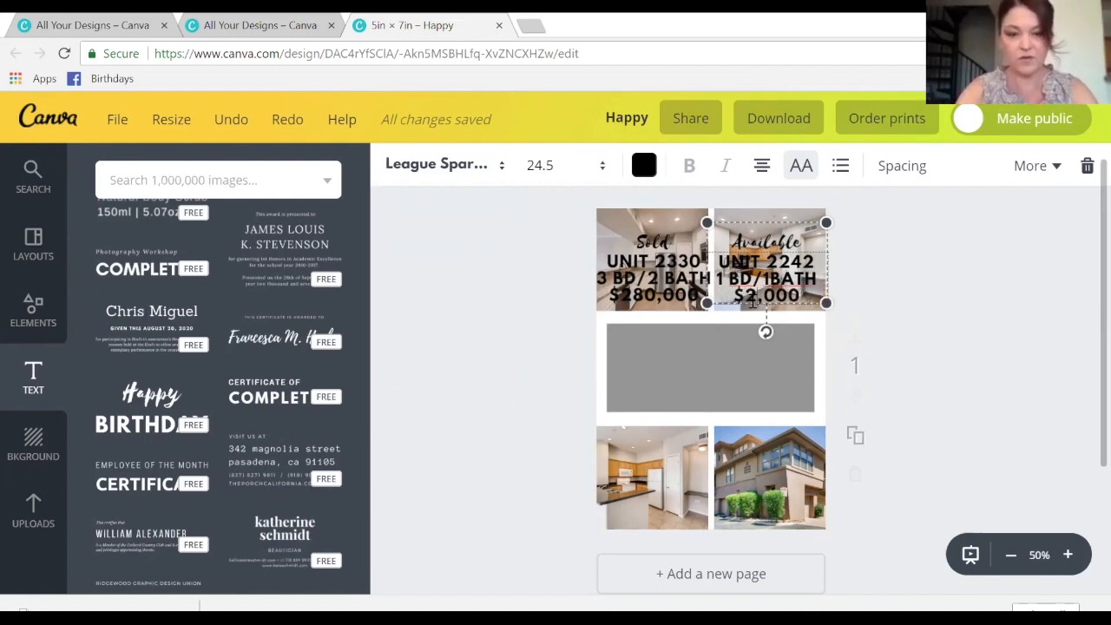
{"action": "type", "text": "05"}
{"action": "left_click", "coordinate": [888, 285]}
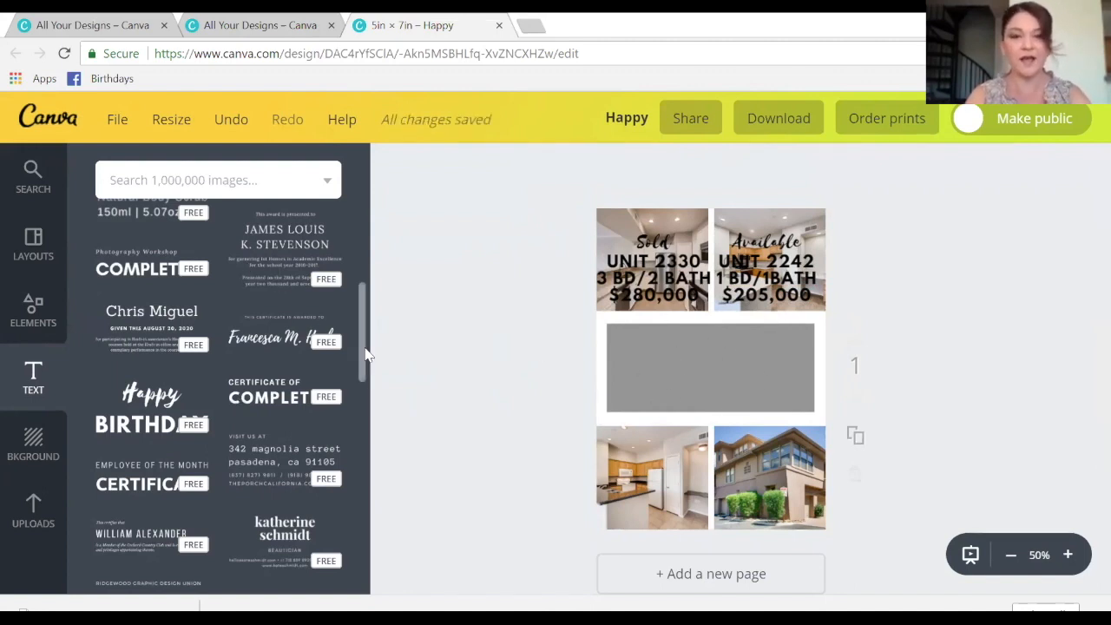
- Add the Ice Cream Party text template onto the gray box and set its main line to Selima
{"action": "left_click_drag", "start_coordinate": [367, 354], "coordinate": [367, 297]}
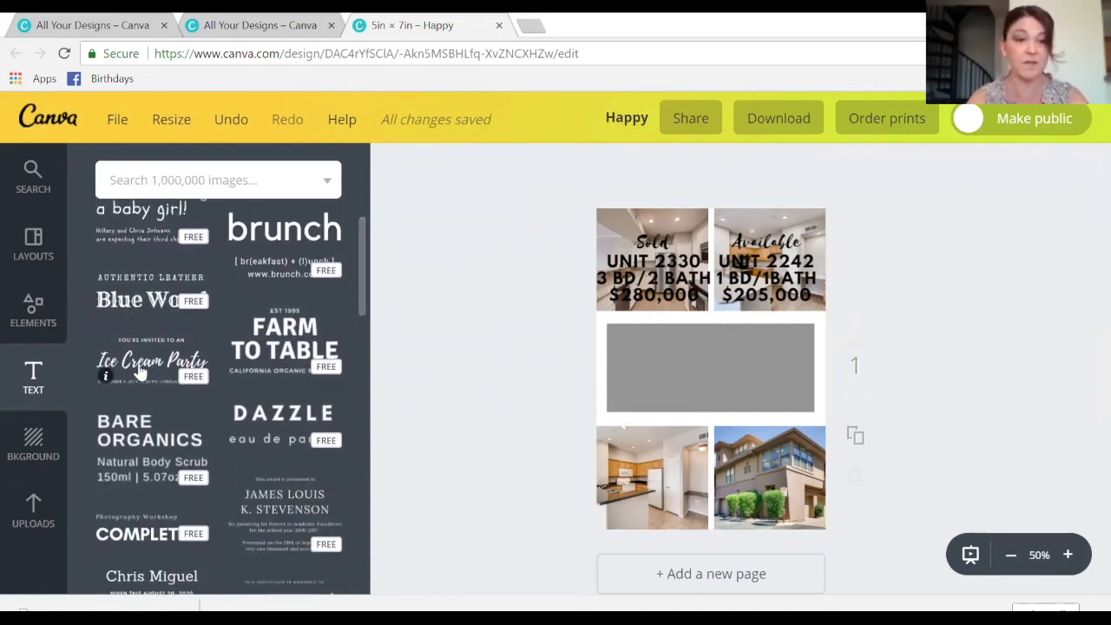
{"action": "left_click_drag", "start_coordinate": [109, 375], "coordinate": [806, 380]}
{"action": "double_click", "coordinate": [706, 371]}
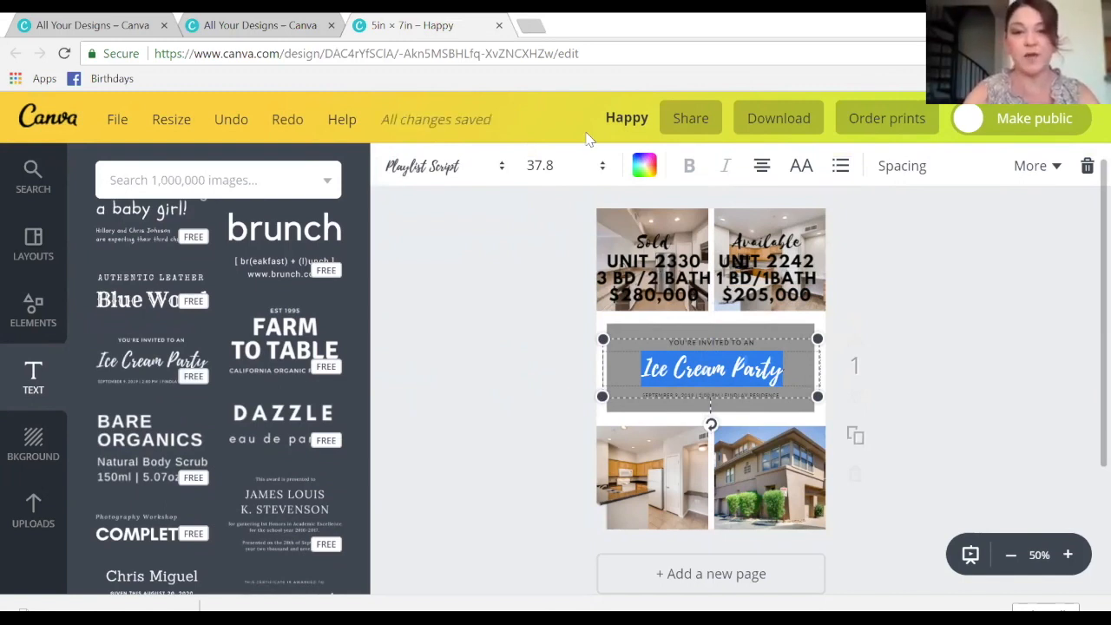
{"action": "left_click", "coordinate": [504, 169]}
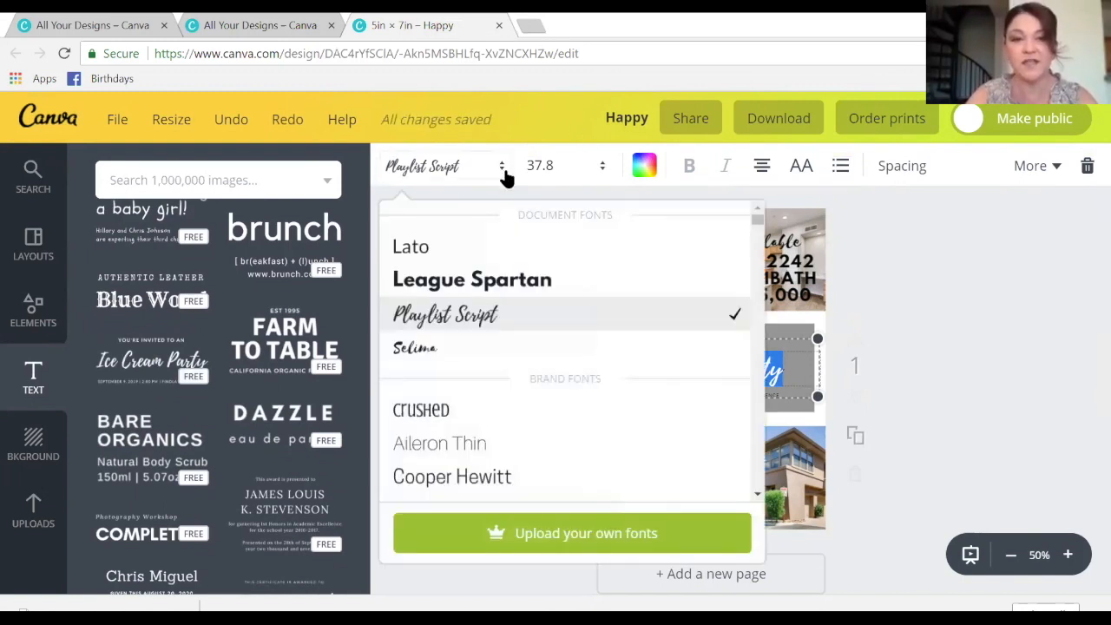
{"action": "left_click", "coordinate": [426, 361]}
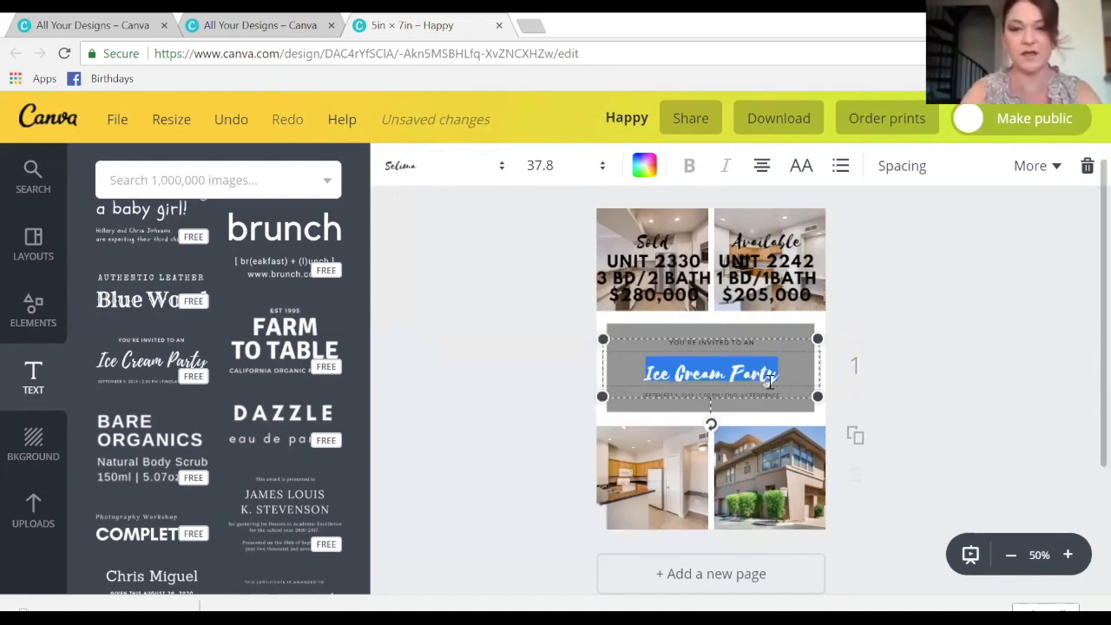
- Replace the 'Ice Cream Party' line with the agent's name and nudge the block lower
{"action": "left_click", "coordinate": [695, 375]}
{"action": "left_click_drag", "start_coordinate": [648, 371], "coordinate": [807, 385]}
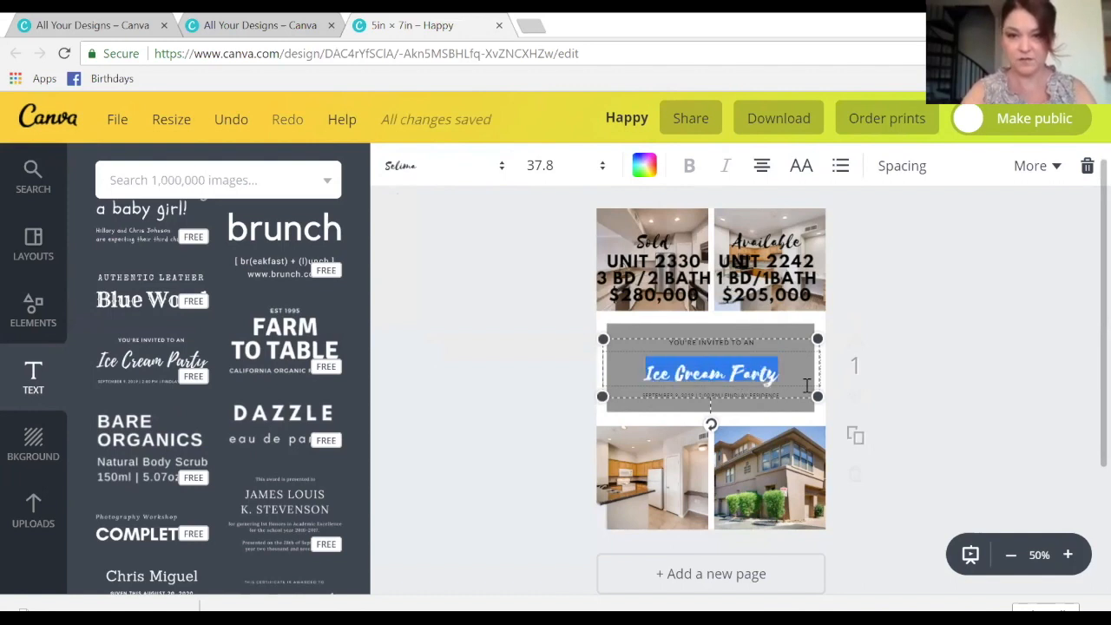
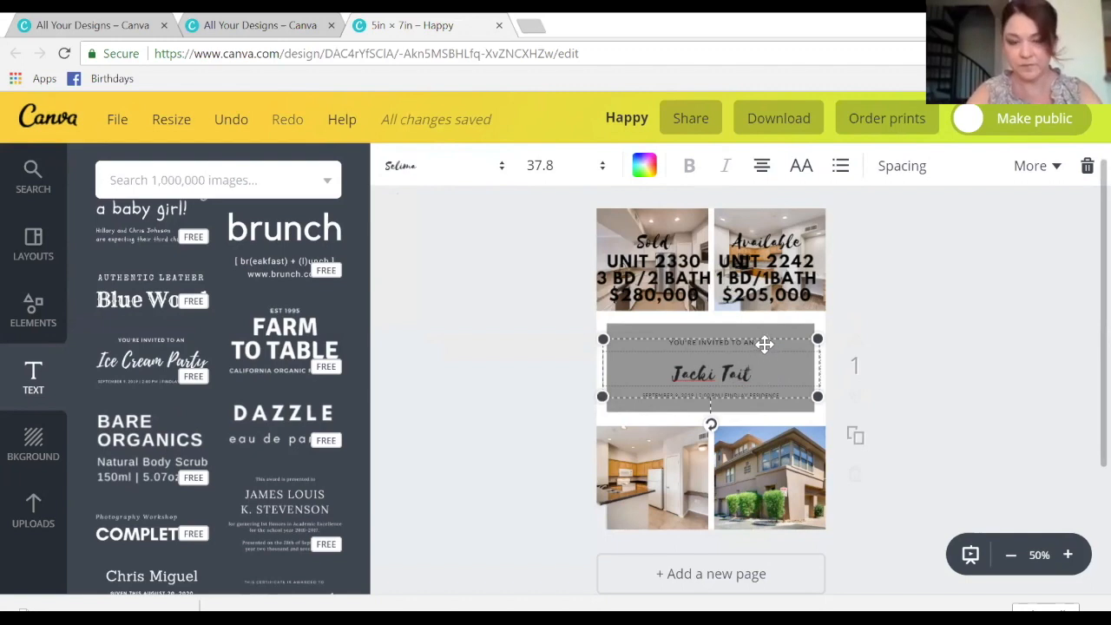
{"action": "left_click", "coordinate": [667, 338]}
{"action": "left_click_drag", "start_coordinate": [671, 343], "coordinate": [701, 340]}
{"action": "left_click", "coordinate": [974, 289]}
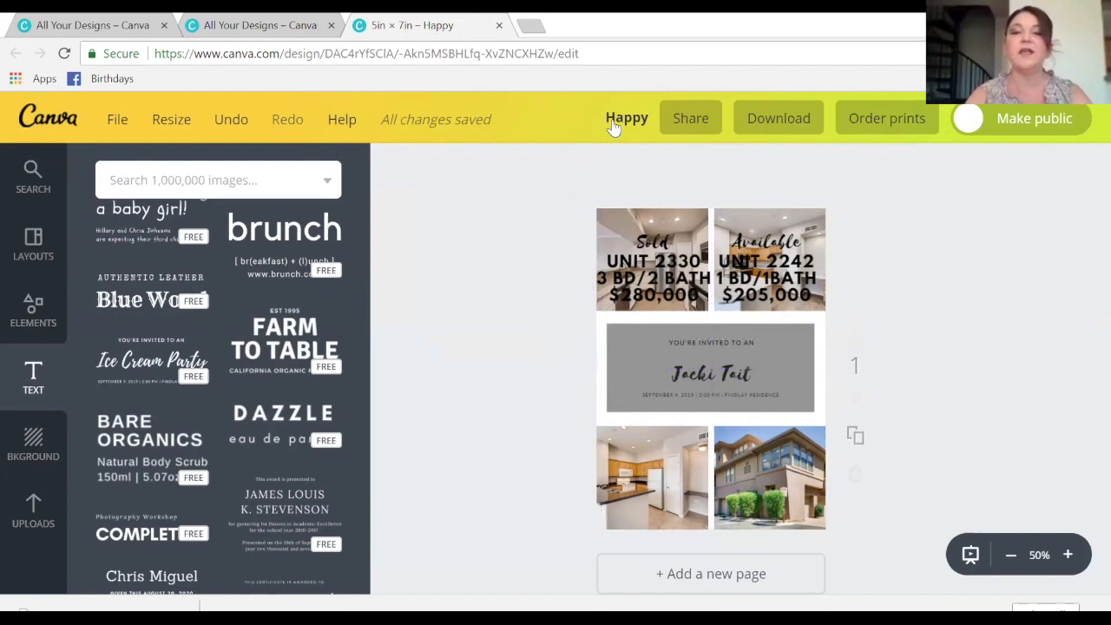
- Raise the kitchen photo's brightness to +26 using the Filter settings
{"action": "left_click", "coordinate": [606, 216]}
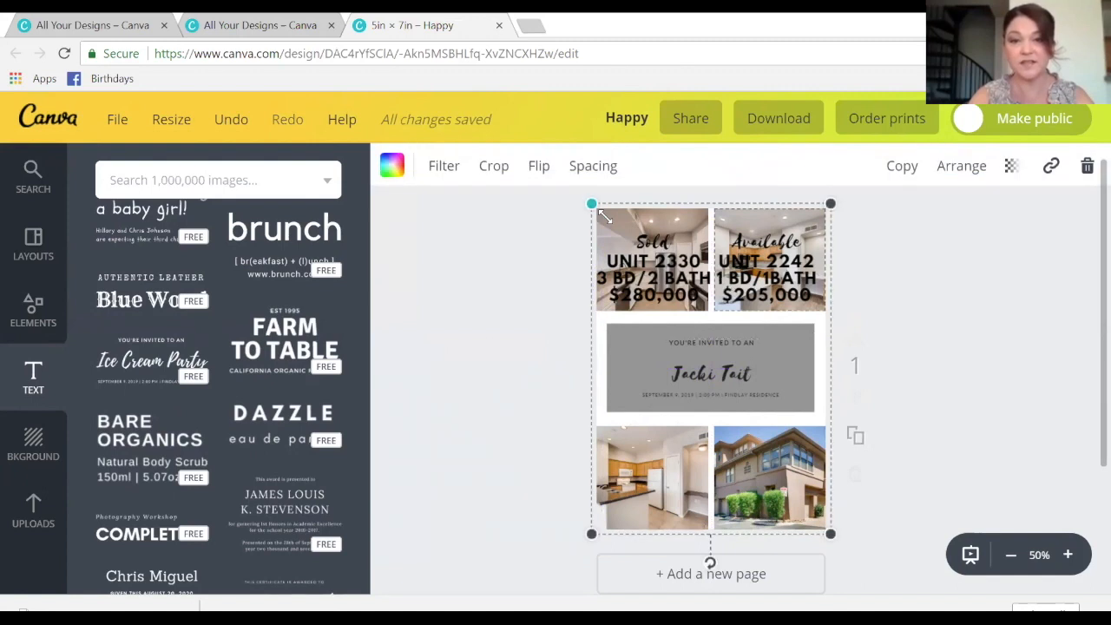
{"action": "left_click", "coordinate": [457, 167]}
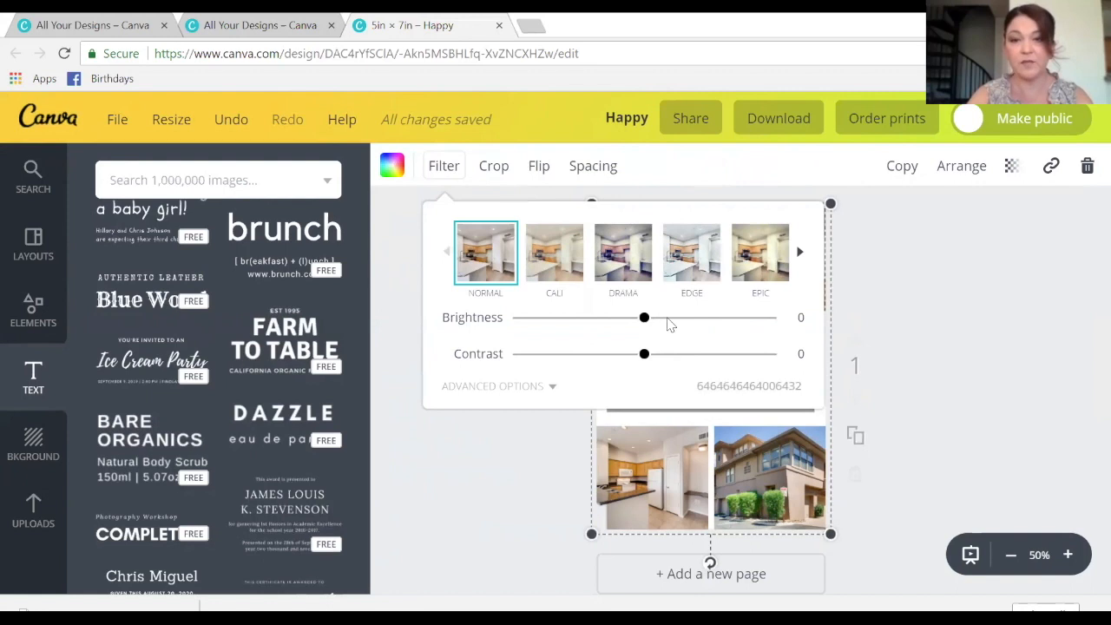
{"action": "left_click_drag", "start_coordinate": [657, 324], "coordinate": [679, 320]}
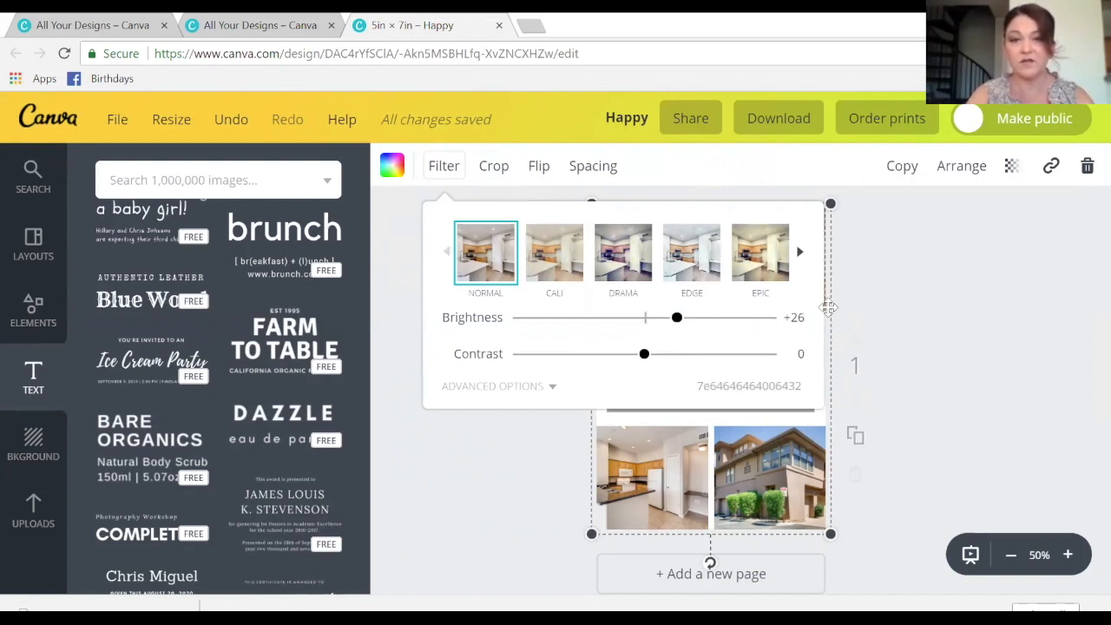
{"action": "left_click", "coordinate": [883, 316]}
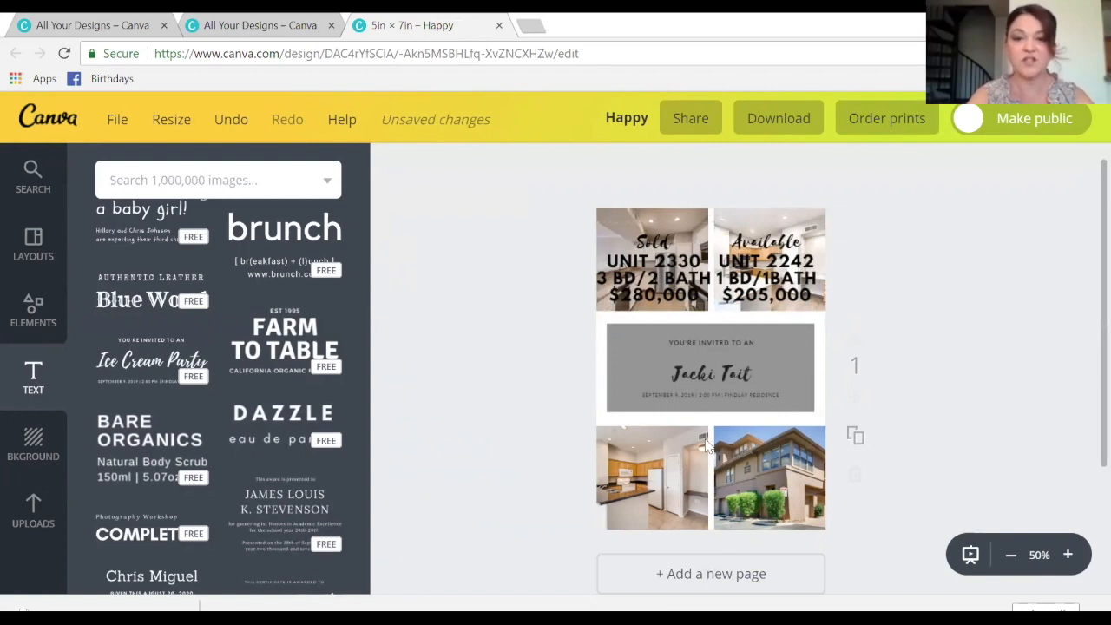
- Change the design title from 'Happy' to 'SendOutCards - Venu Example'
{"action": "left_click", "coordinate": [625, 118]}
{"action": "type", "text": "SendOutCards - Venu"}
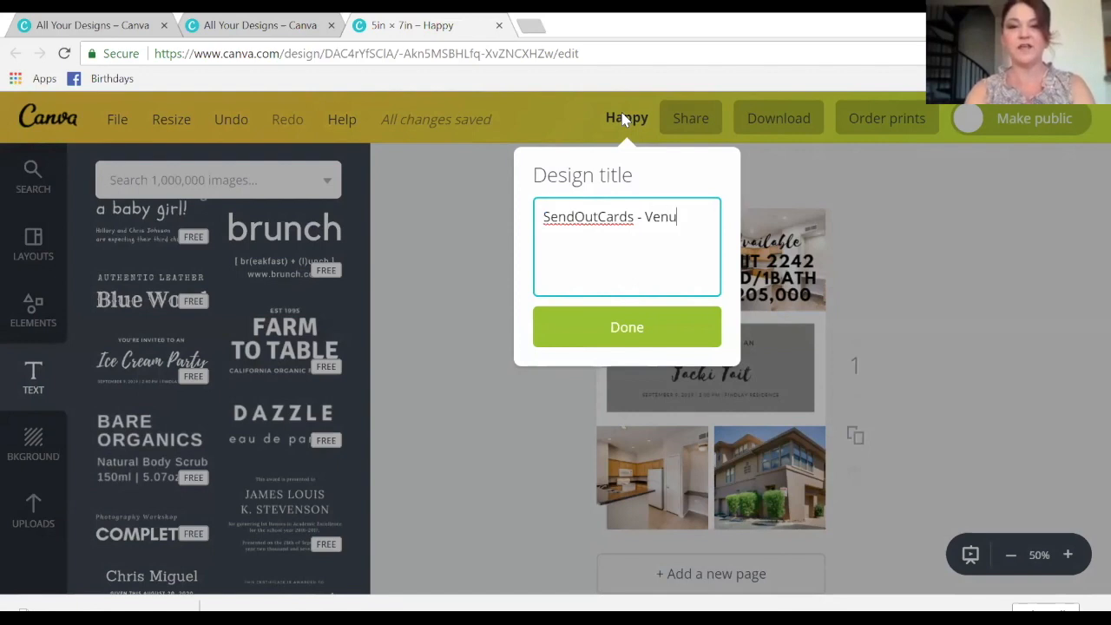
{"action": "type", "text": "Example"}
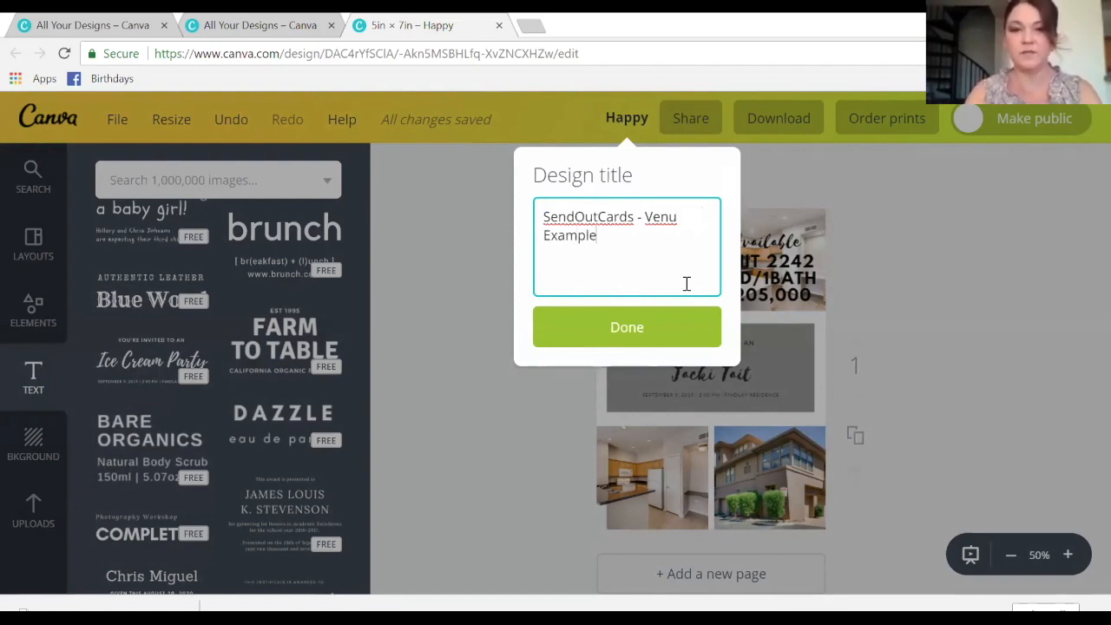
{"action": "left_click", "coordinate": [604, 328]}
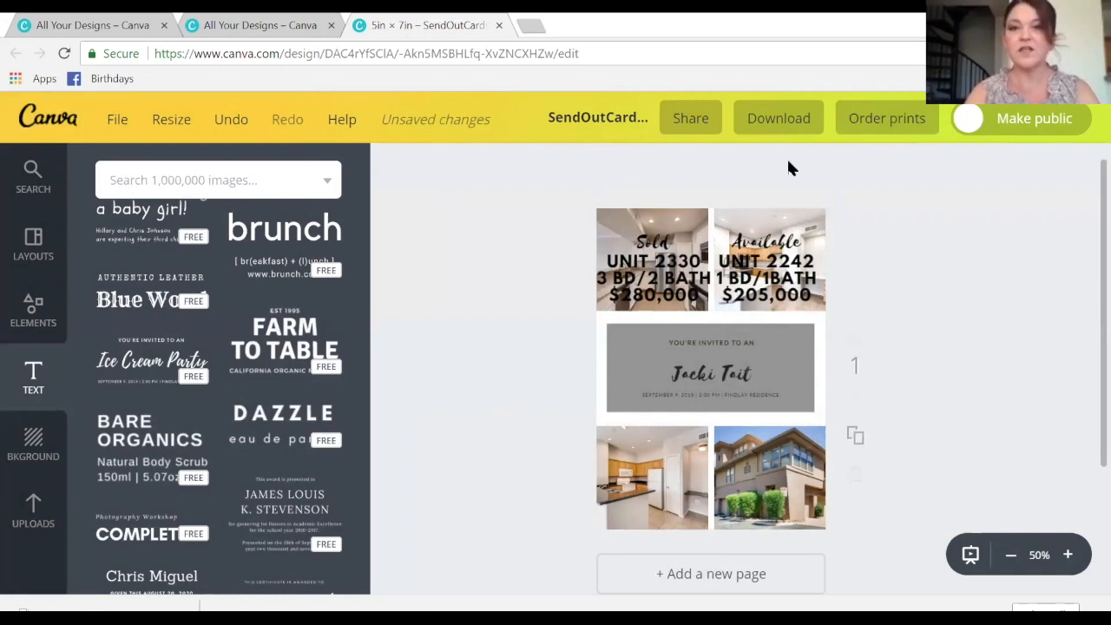
- Download the 'SendOutCards - Venu Example' design as a JPG instead of PNG, then dismiss the confirmation
{"action": "left_click", "coordinate": [788, 130]}
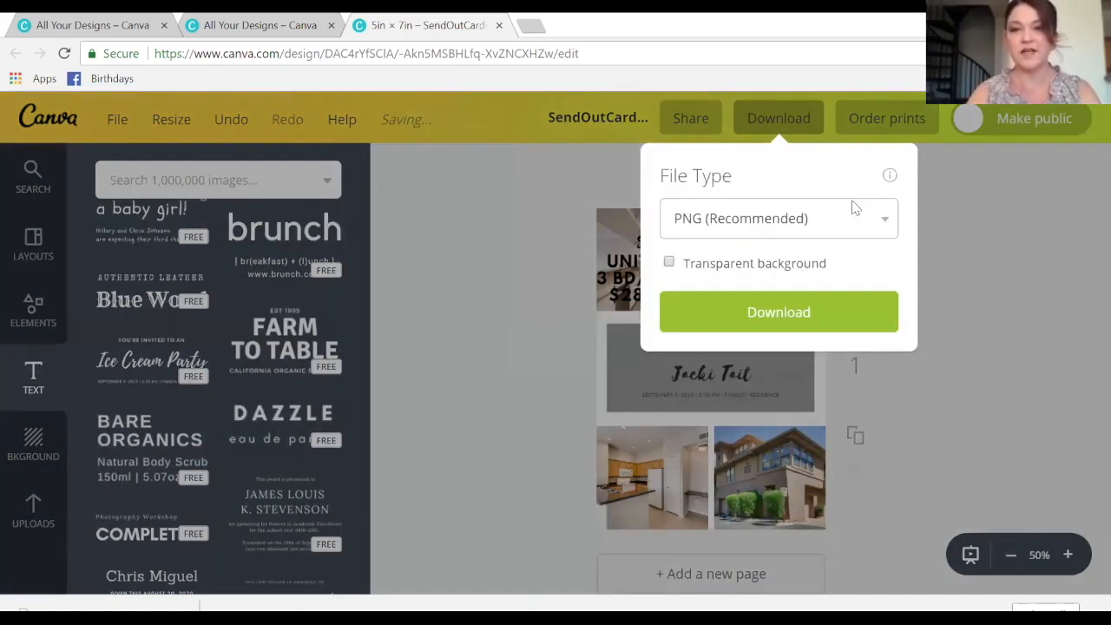
{"action": "left_click", "coordinate": [856, 216]}
{"action": "left_click", "coordinate": [831, 255]}
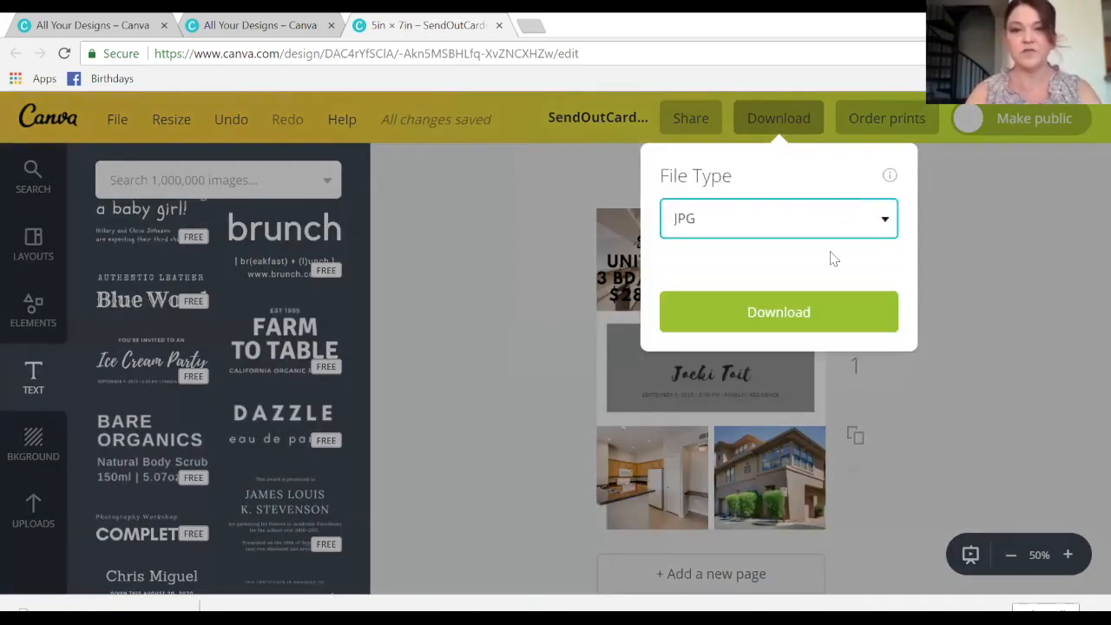
{"action": "left_click", "coordinate": [805, 280]}
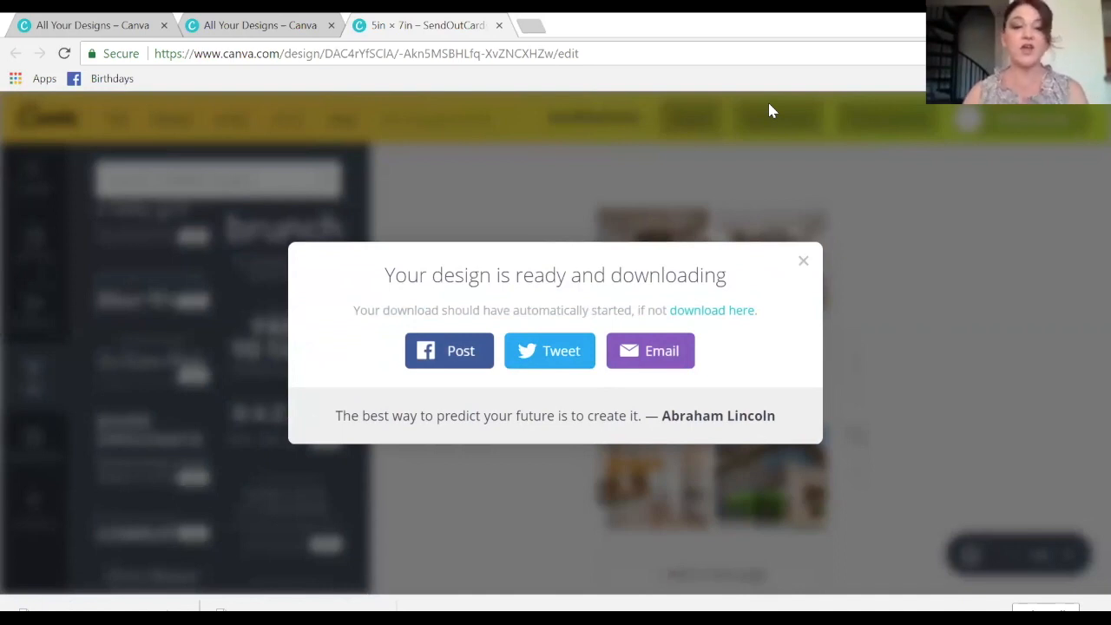
{"action": "left_click", "coordinate": [803, 262]}
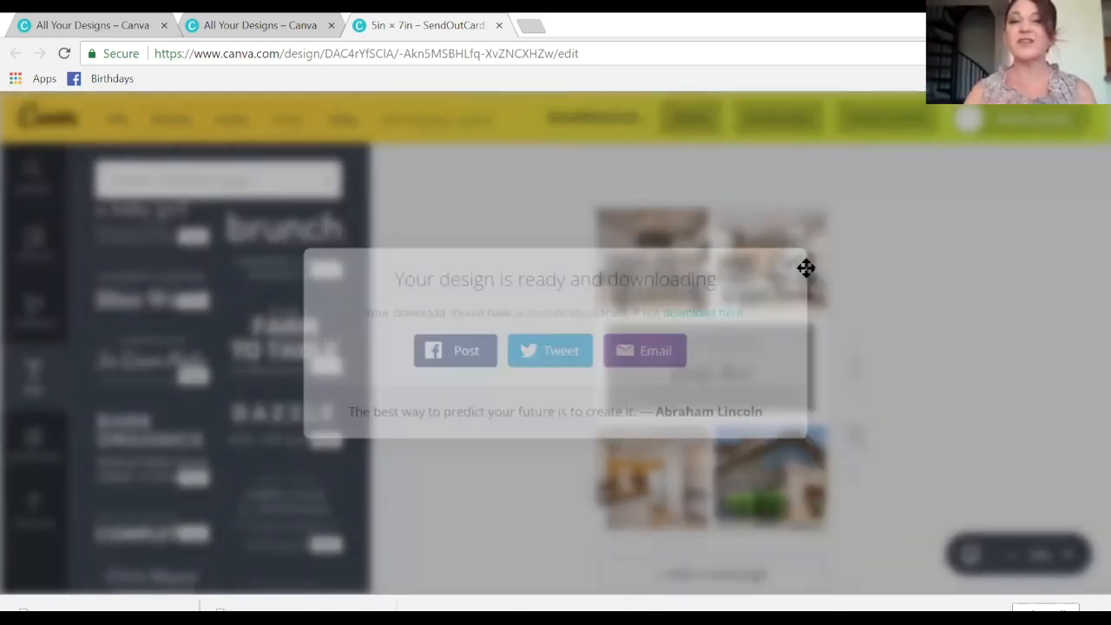